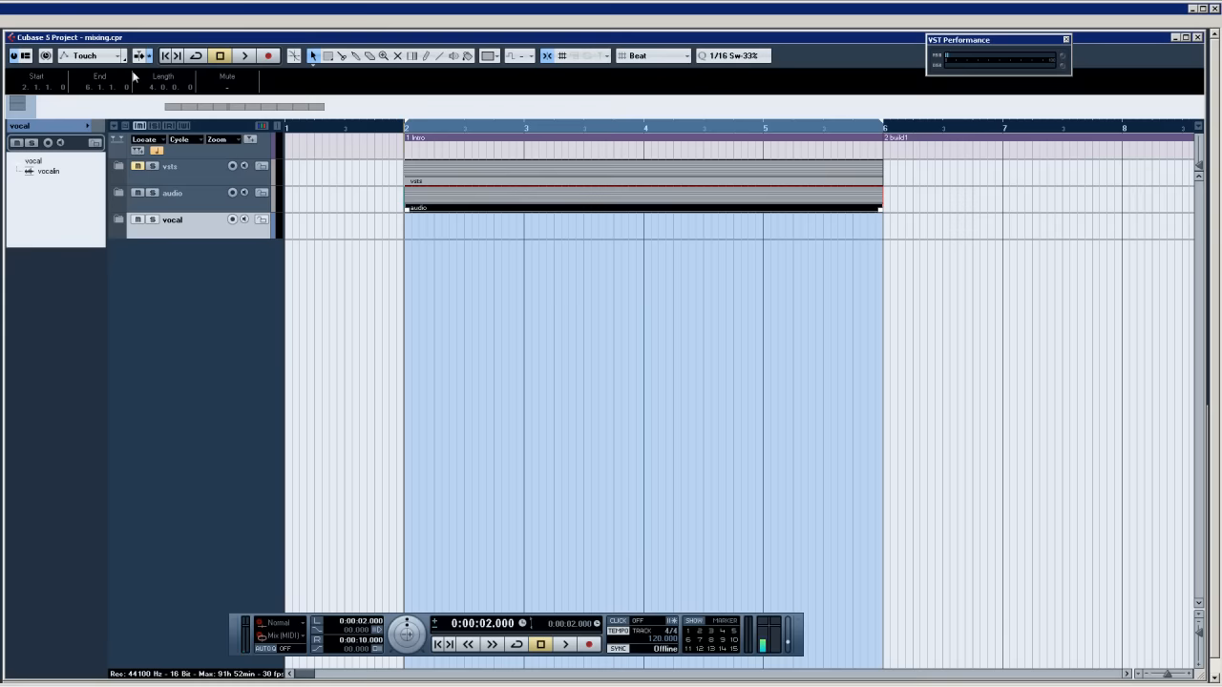
Unmute the vsts folder track and expand it to show its instrument tracks.
{"action": "left_click", "coordinate": [138, 167]}
{"action": "left_click", "coordinate": [119, 167]}
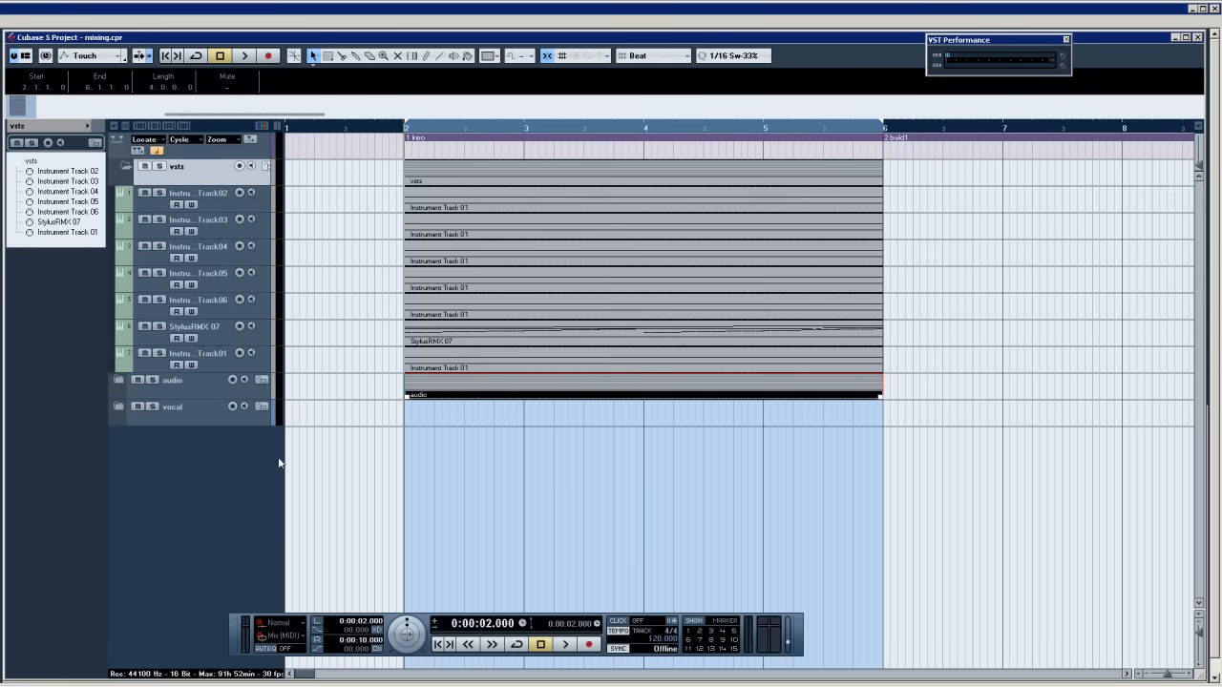
Show the instrument channels instead of the audio channels in the mixer, and move the transport panel clear of the channel strips.
{"action": "key", "text": "F3"}
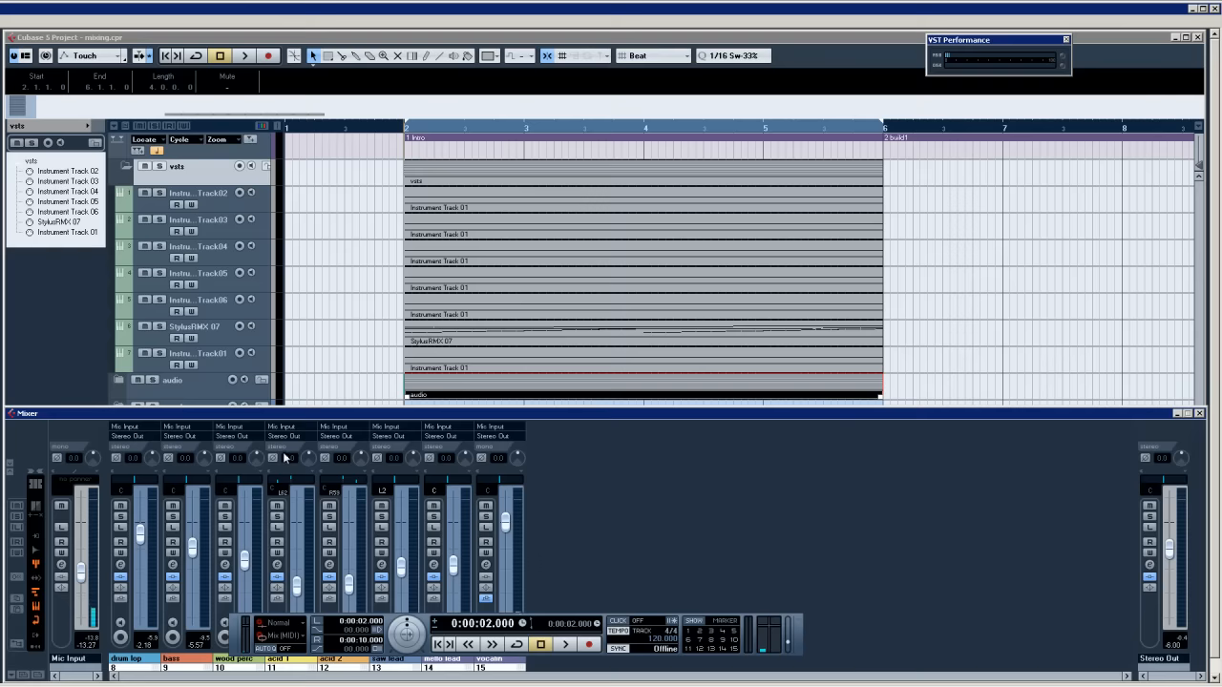
{"action": "left_click", "coordinate": [36, 549]}
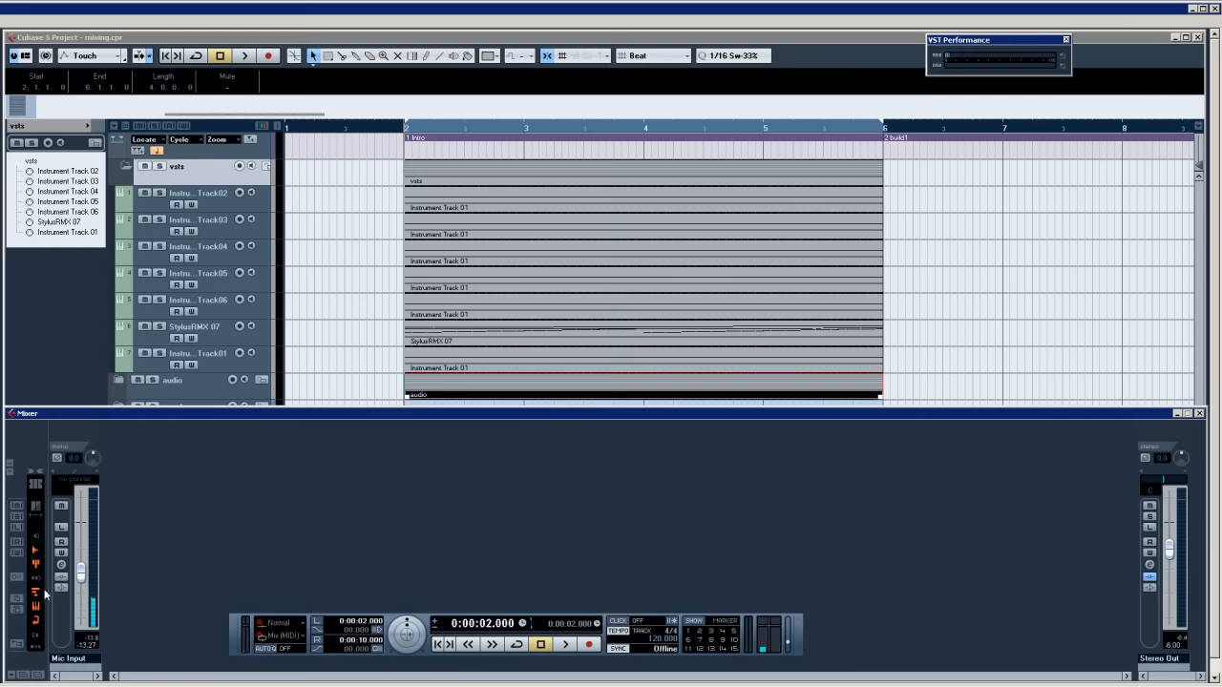
{"action": "left_click", "coordinate": [36, 593]}
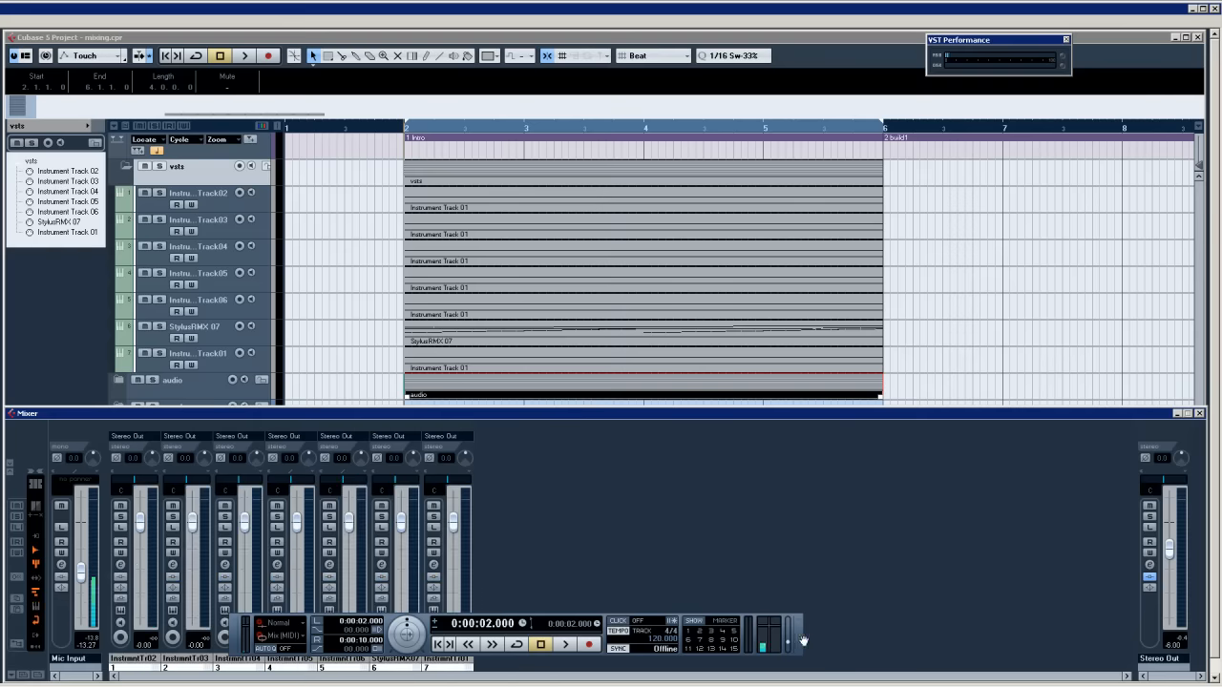
{"action": "left_click_drag", "start_coordinate": [795, 642], "coordinate": [963, 556]}
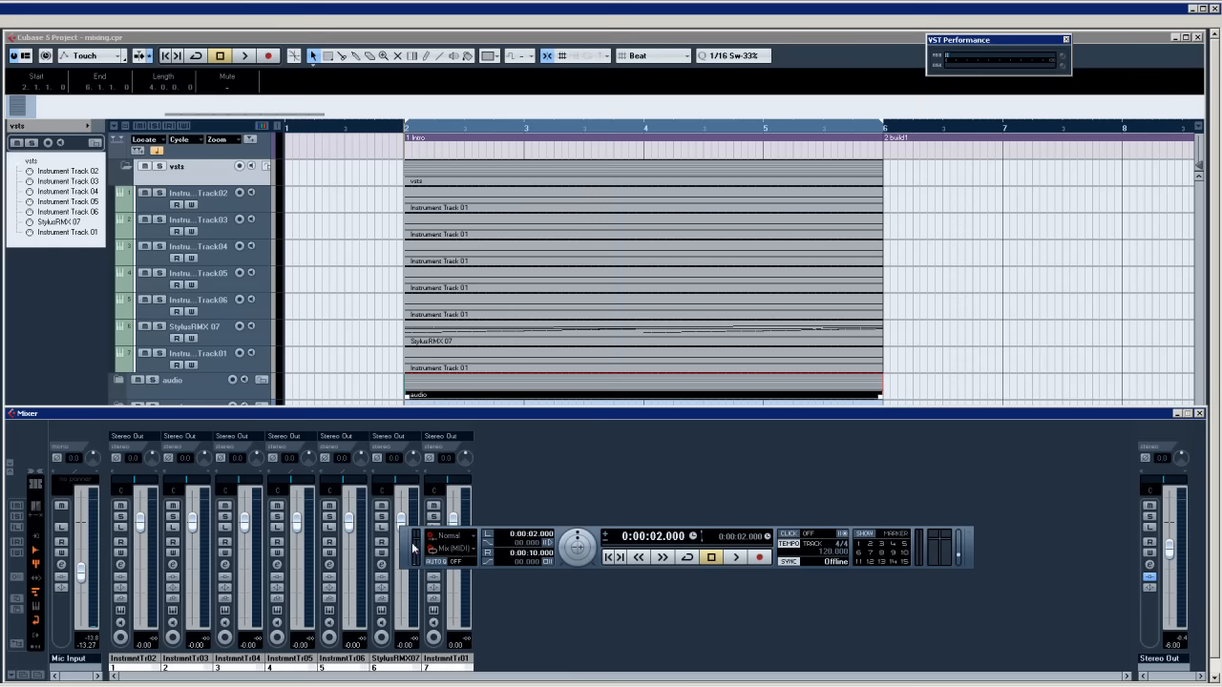
{"action": "left_click_drag", "start_coordinate": [413, 550], "coordinate": [513, 532]}
Select Instrument Track 02, the first track inside the vsts folder.
{"action": "left_click", "coordinate": [198, 367]}
{"action": "key", "text": "Up"}
{"action": "key", "text": "Up"}
{"action": "key", "text": "Up"}
{"action": "key", "text": "Up"}
{"action": "key", "text": "Up"}
{"action": "key", "text": "Up"}
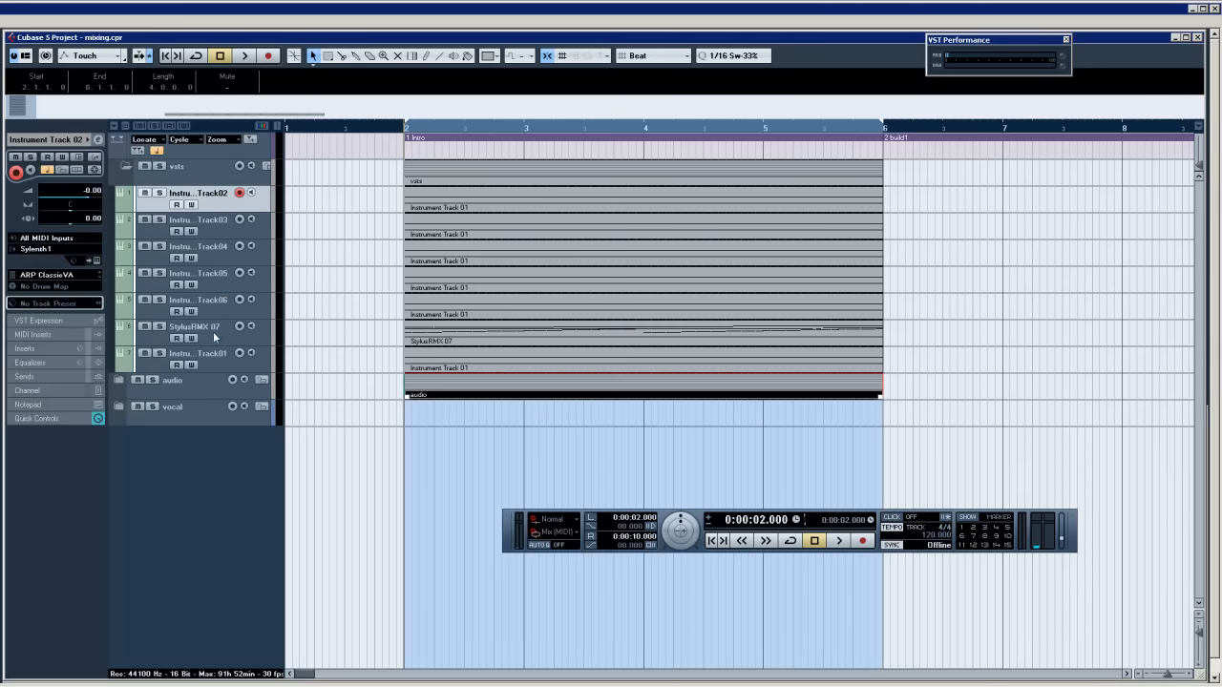
Hide the transport panel and briefly play the project with the mixer open to check the channel levels.
{"action": "key", "text": "F3"}
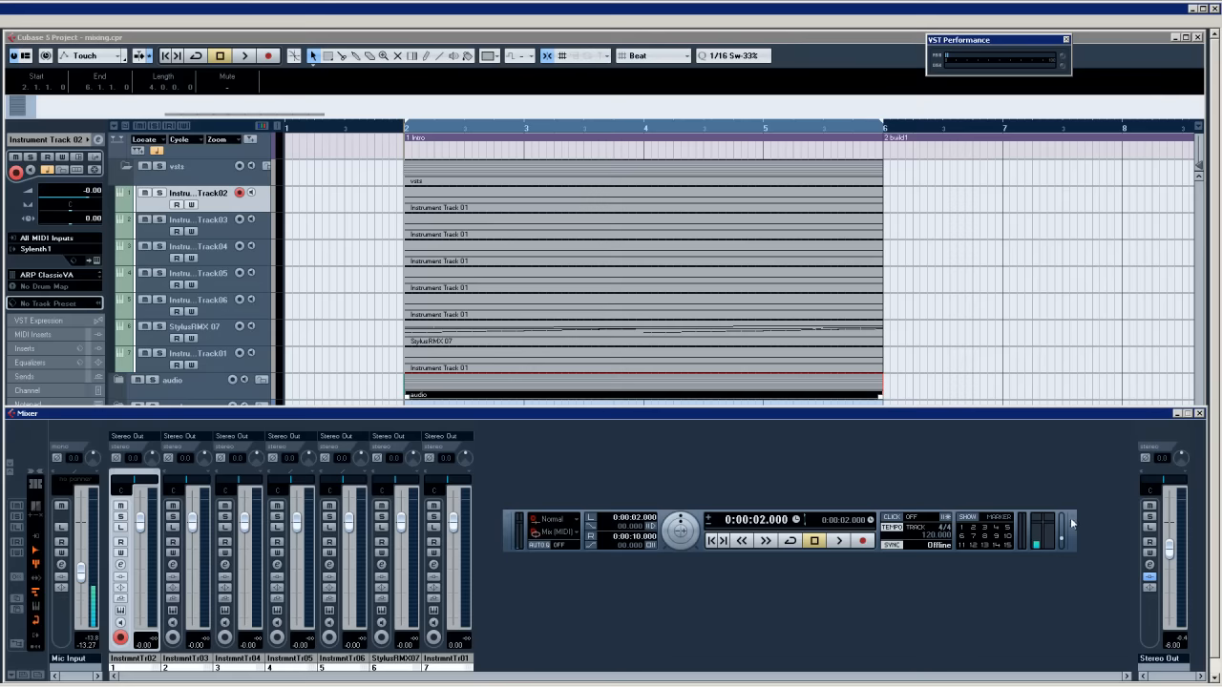
{"action": "key", "text": "F2"}
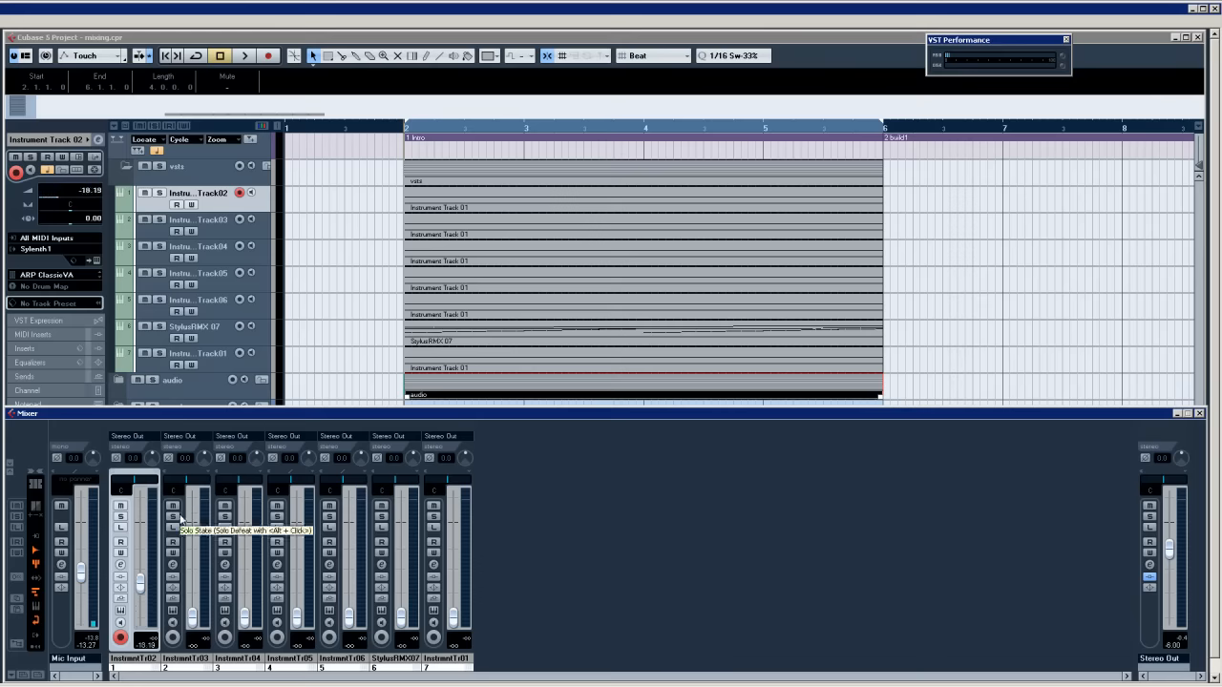
{"action": "key", "text": "space"}
{"action": "key", "text": "space"}
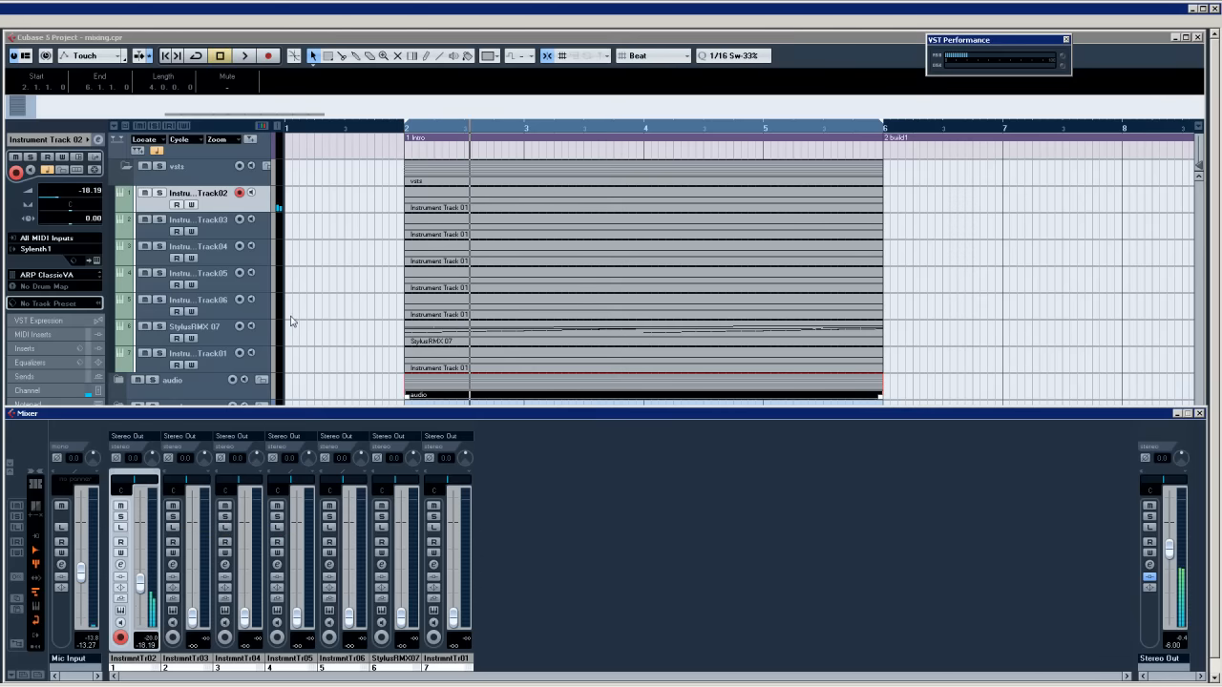
{"action": "key", "text": "F3"}
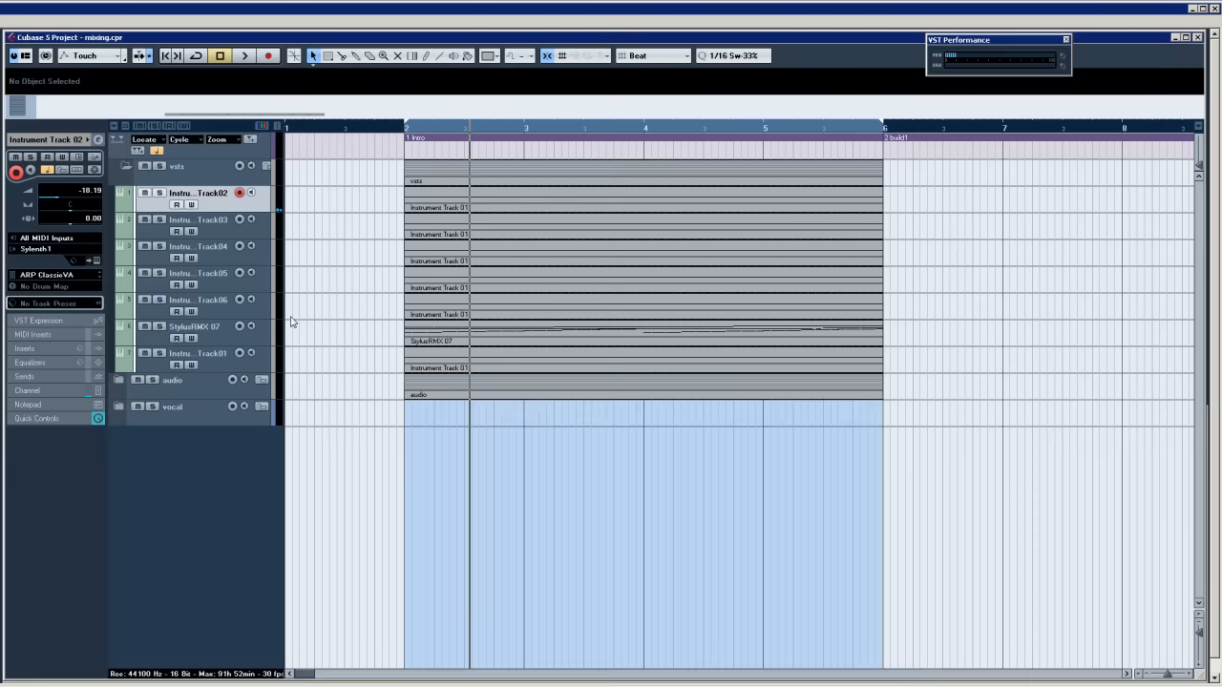
Mute the audio folder track and check what the vocal folder contains, leaving that folder collapsed.
{"action": "left_click", "coordinate": [136, 380]}
{"action": "left_click", "coordinate": [137, 406]}
{"action": "left_click", "coordinate": [121, 408]}
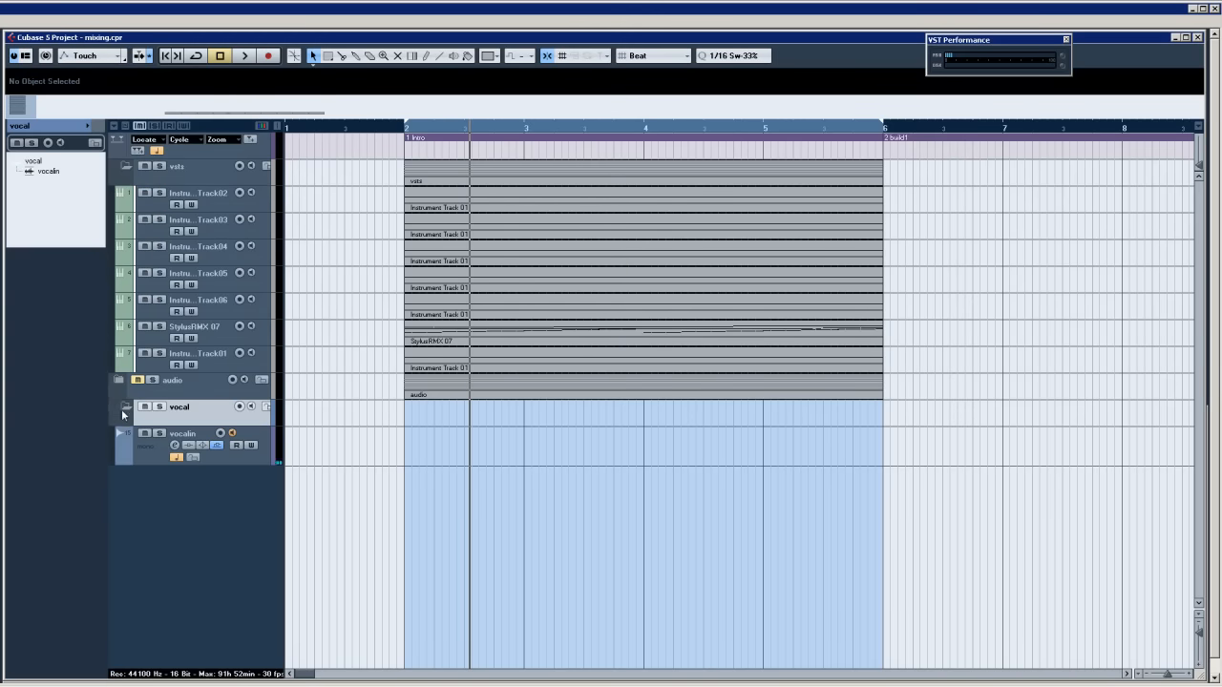
{"action": "left_click", "coordinate": [128, 409]}
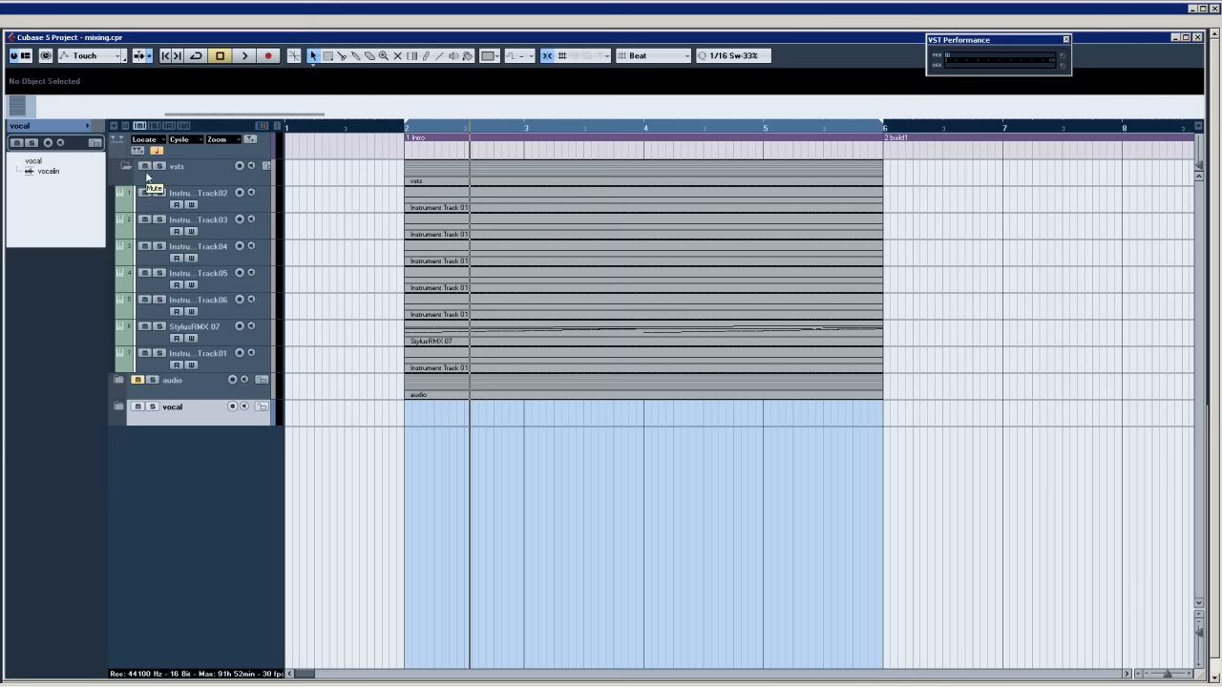
Start playback, select Instrument Track 02 and turn on cycle mode for the range between the locators.
{"action": "key", "text": "space"}
{"action": "left_click", "coordinate": [191, 197]}
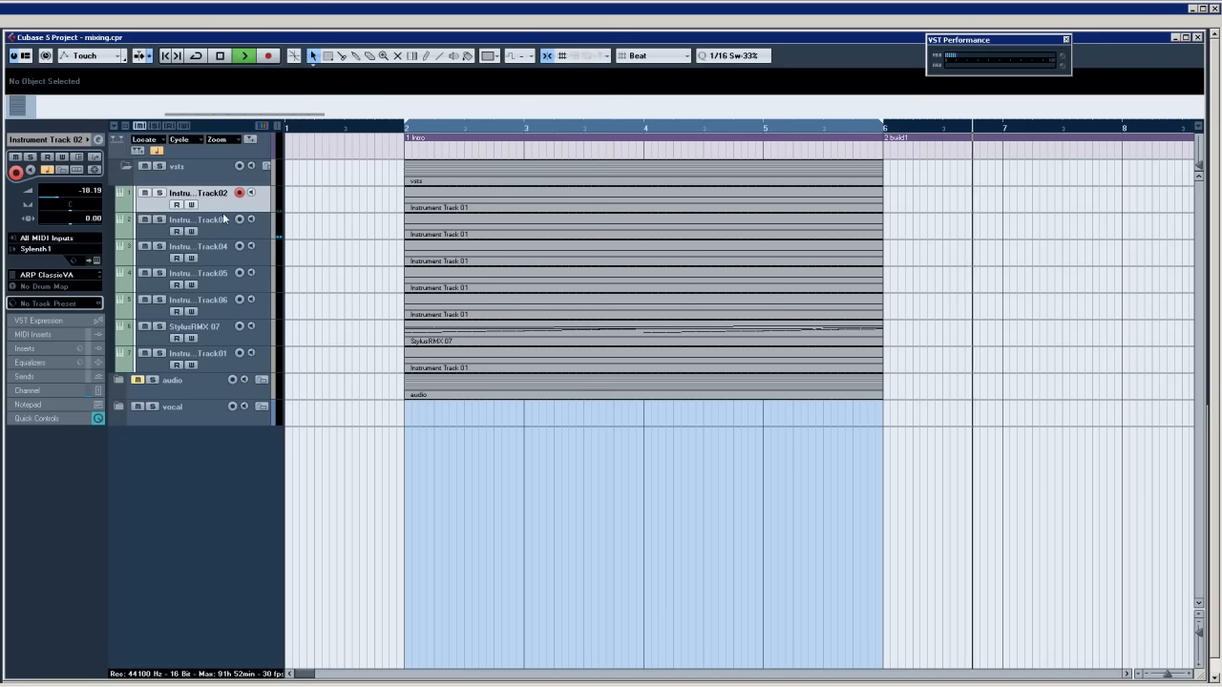
{"action": "key", "text": "slash"}
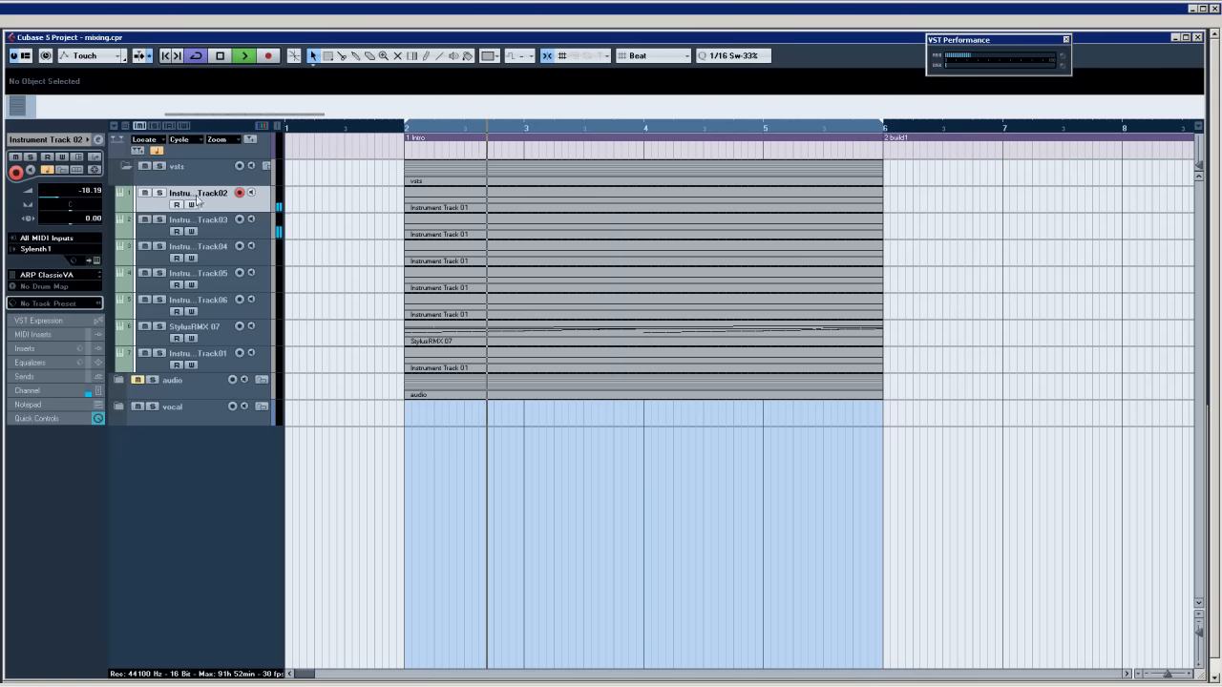
Audition the remaining vsts tracks one by one, from Instrument Track 03 down to Instrument Track 01, and stop playback.
{"action": "left_click", "coordinate": [230, 233]}
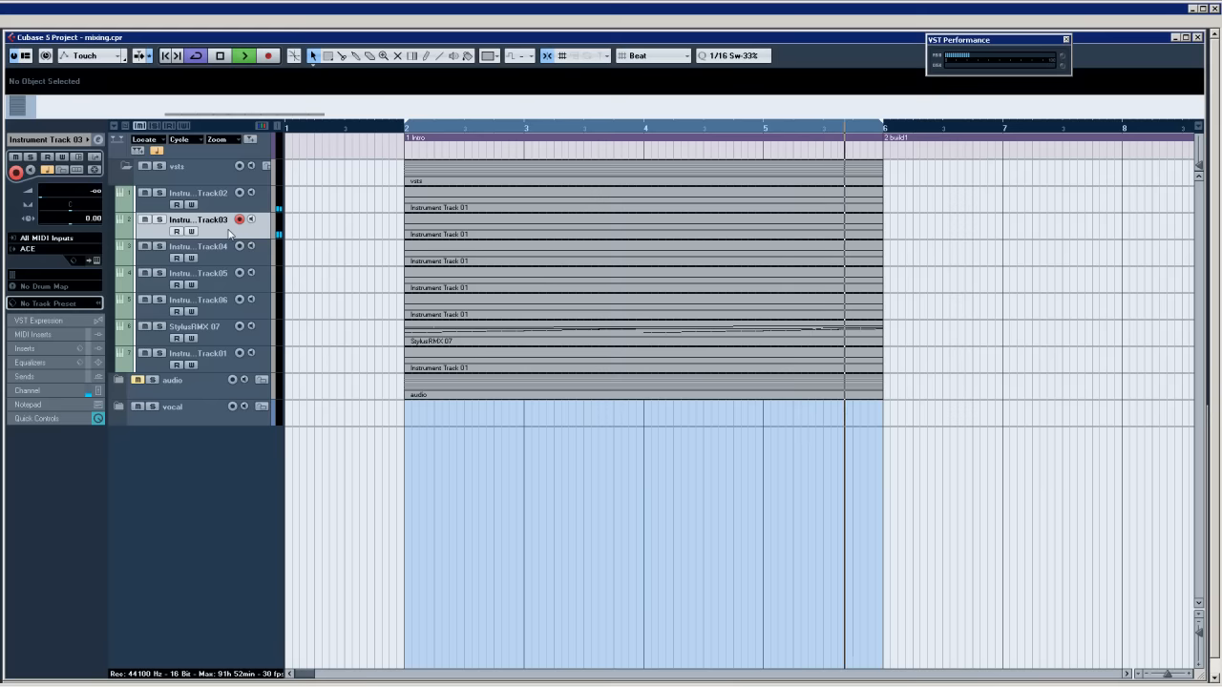
{"action": "left_click", "coordinate": [211, 259]}
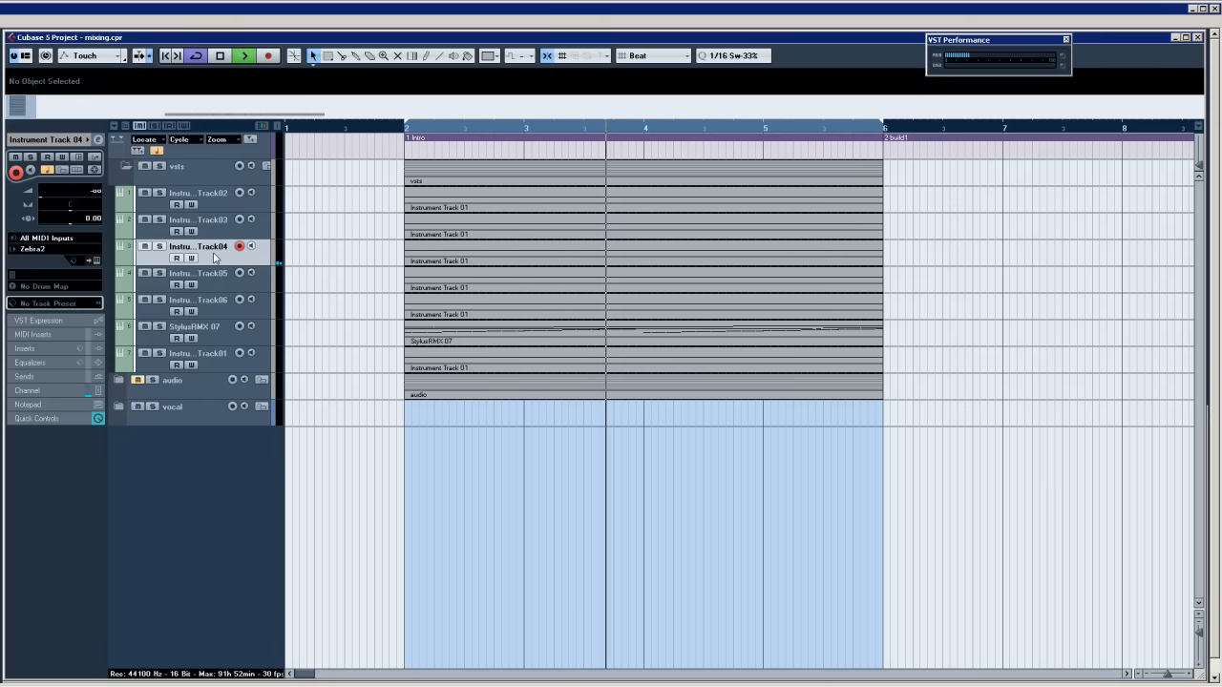
{"action": "left_click", "coordinate": [215, 284]}
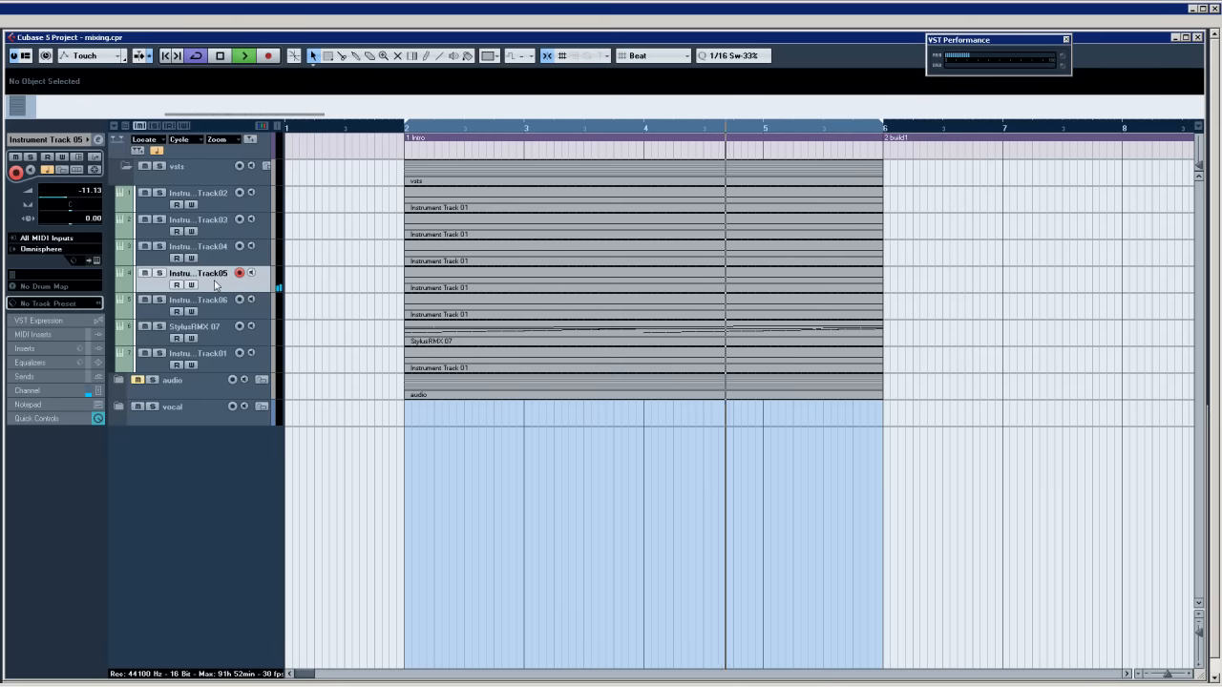
{"action": "left_click", "coordinate": [221, 303]}
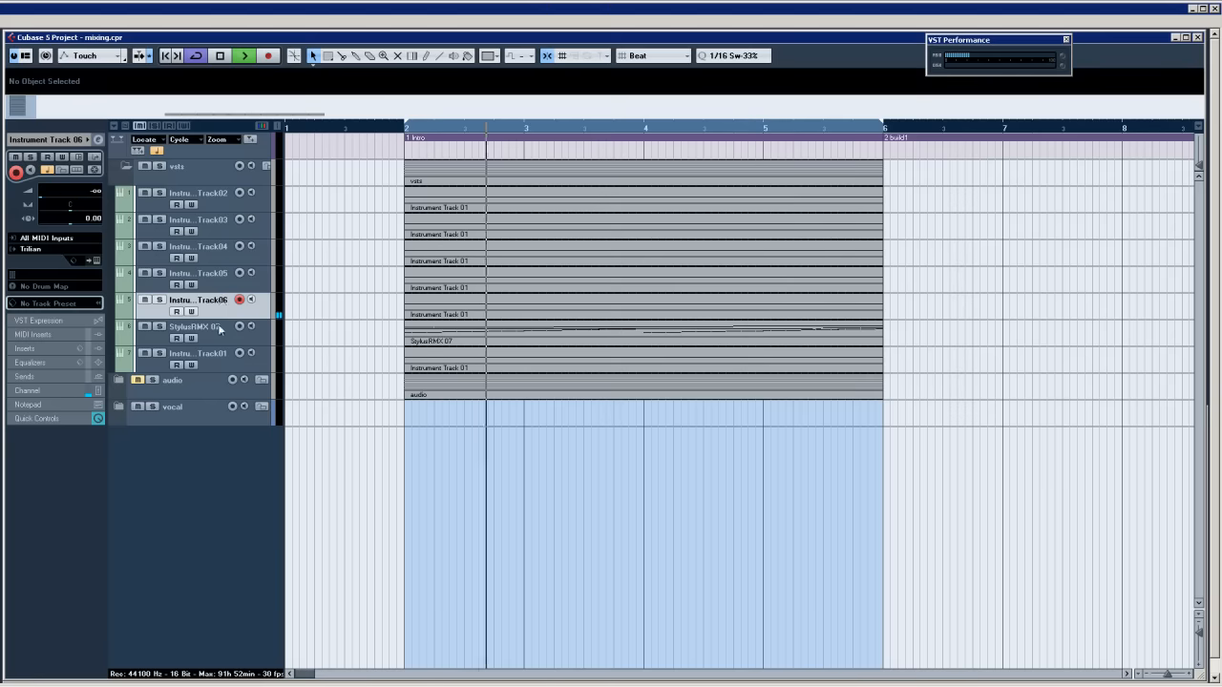
{"action": "left_click", "coordinate": [219, 329]}
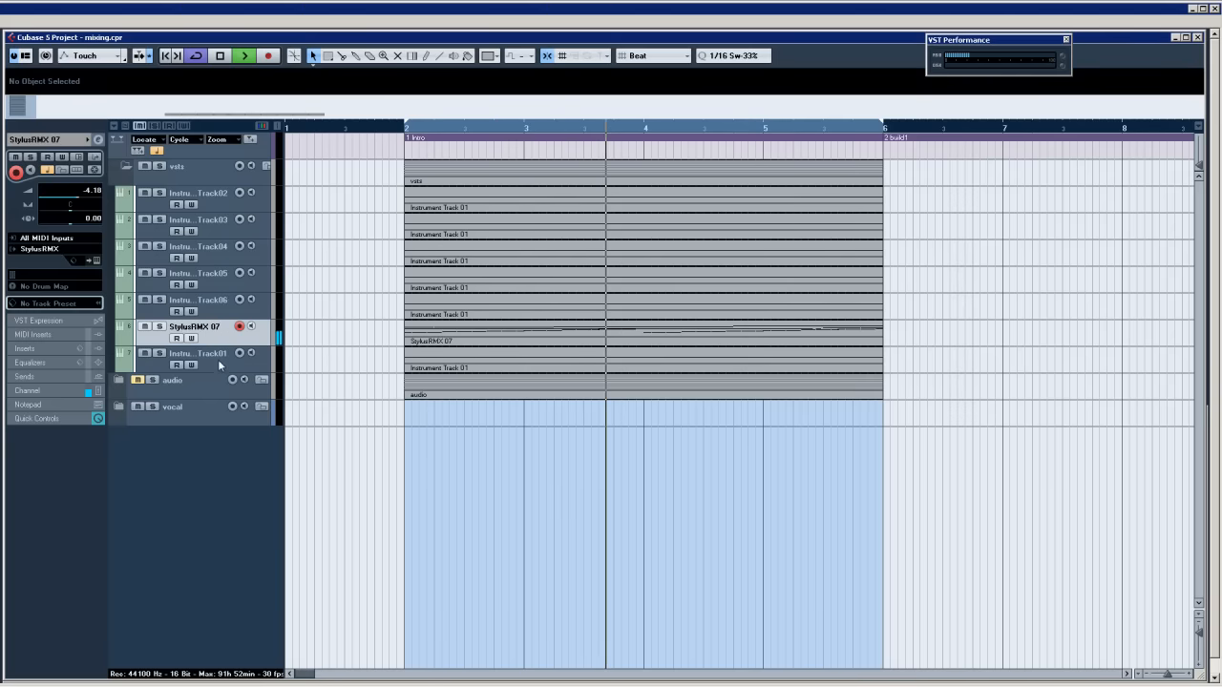
{"action": "left_click", "coordinate": [220, 364]}
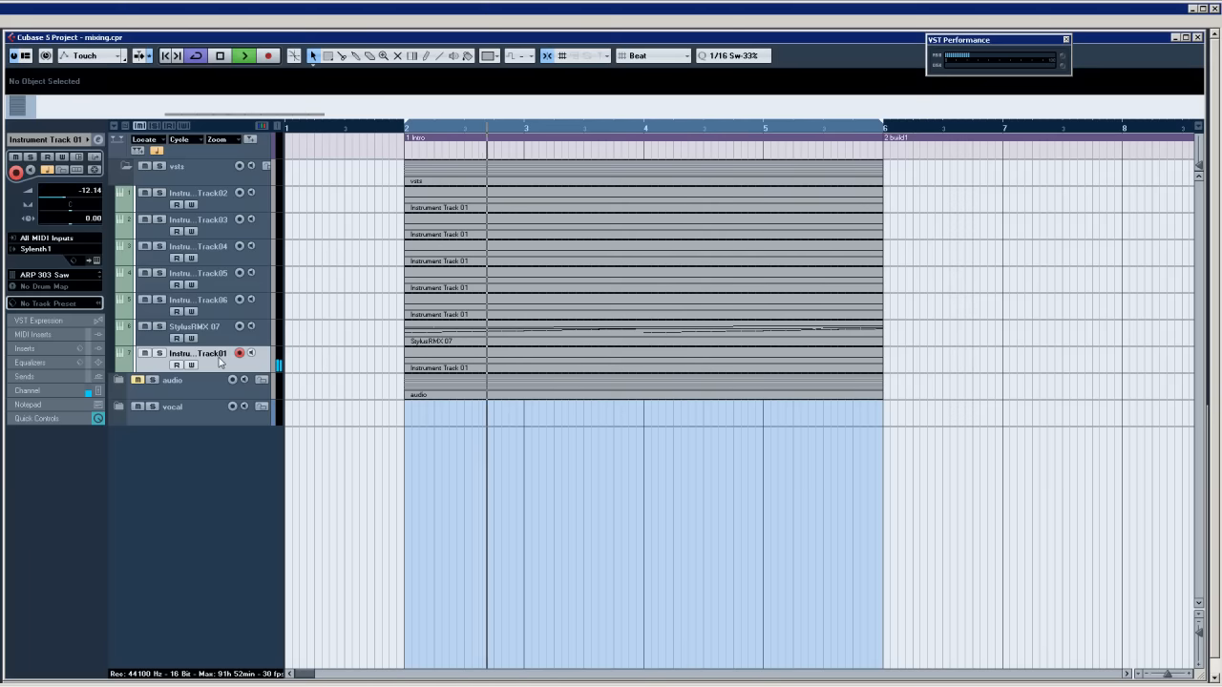
{"action": "key", "text": "space"}
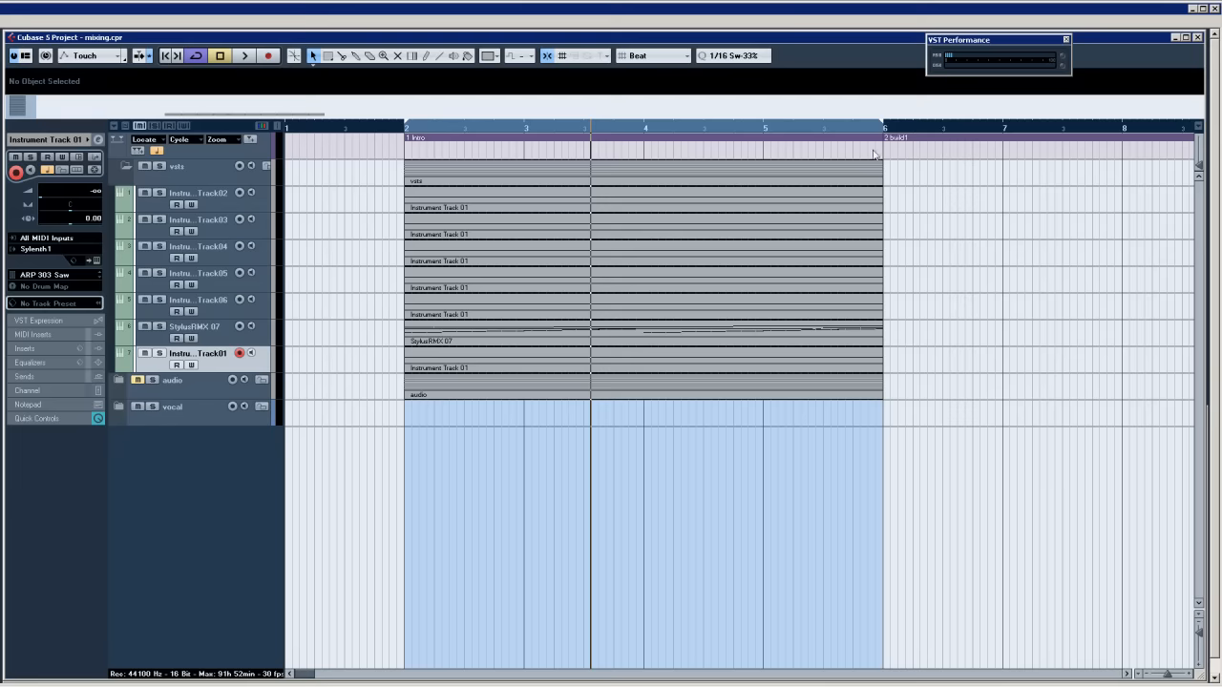
Select the vsts folder part and move the playhead to its start at bar 2.
{"action": "key", "text": "g"}
{"action": "key", "text": "g"}
{"action": "key", "text": "g"}
{"action": "key", "text": "g"}
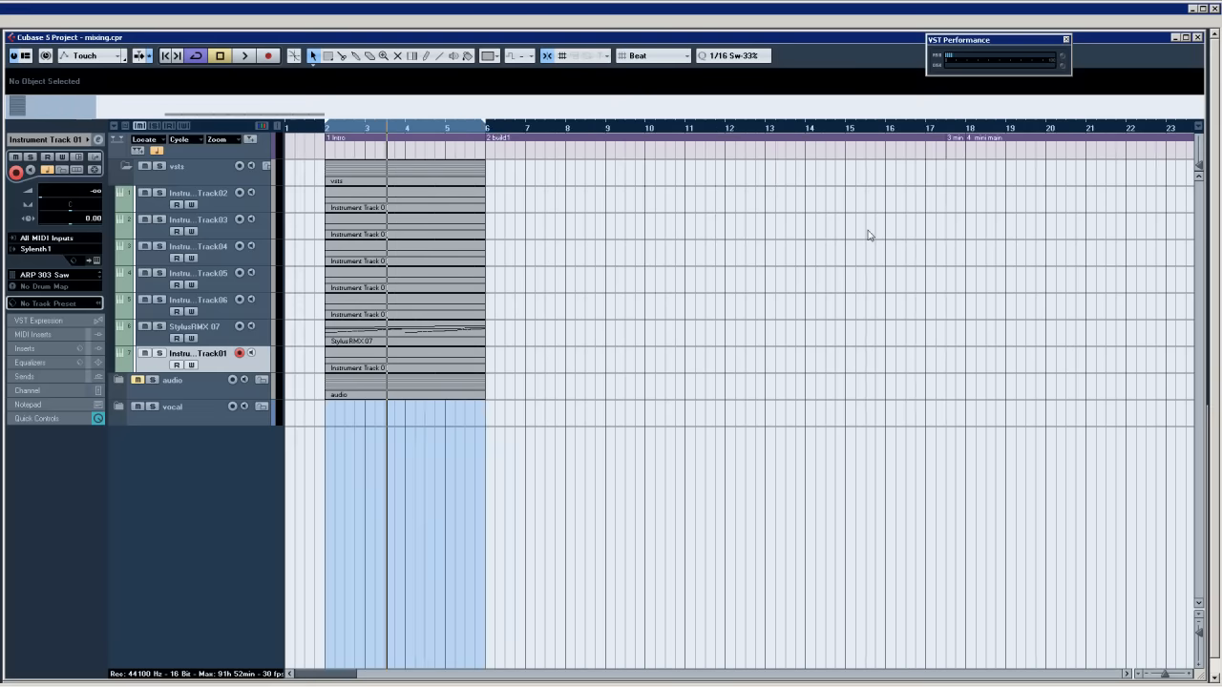
{"action": "key", "text": "g"}
{"action": "left_click", "coordinate": [350, 180]}
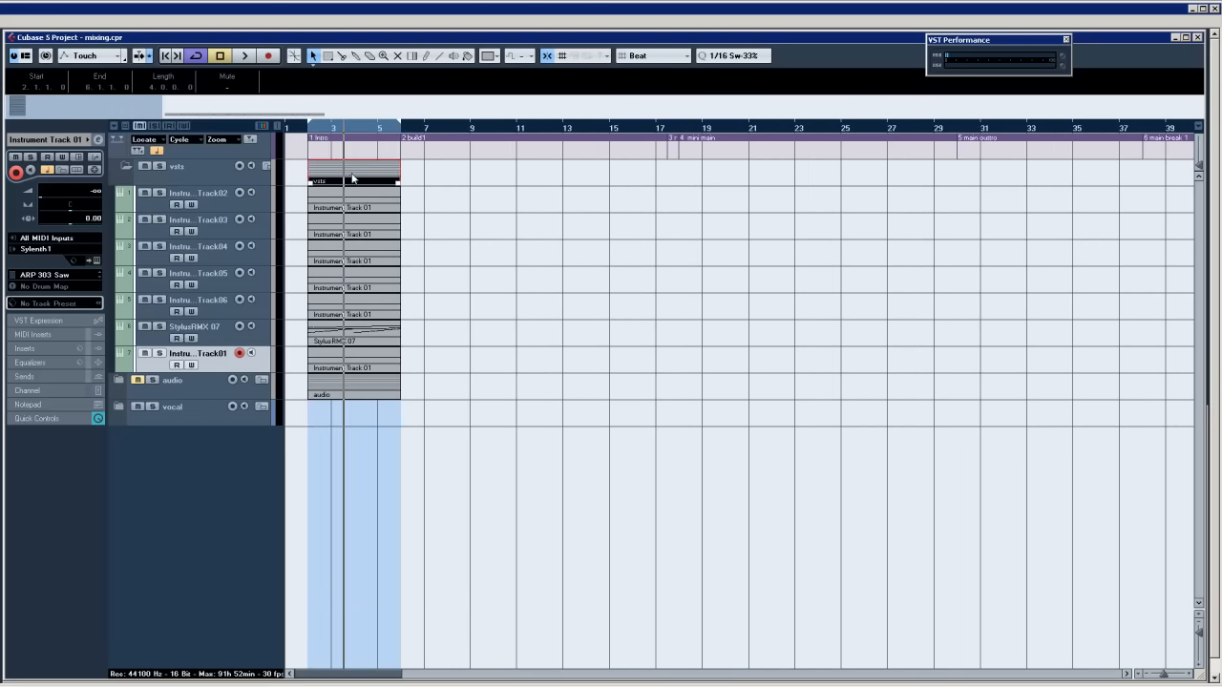
{"action": "key", "text": "l"}
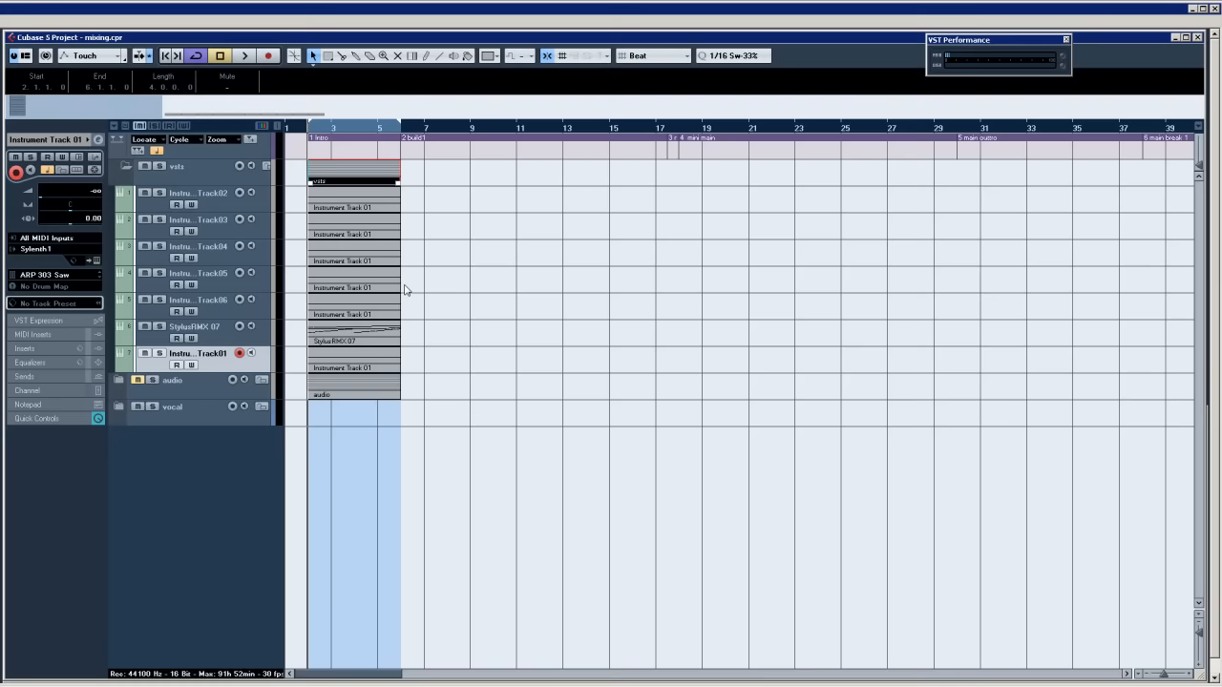
Open the mixer and extend it to show the insert slots of all channels.
{"action": "key", "text": "F3"}
{"action": "left_click", "coordinate": [12, 474]}
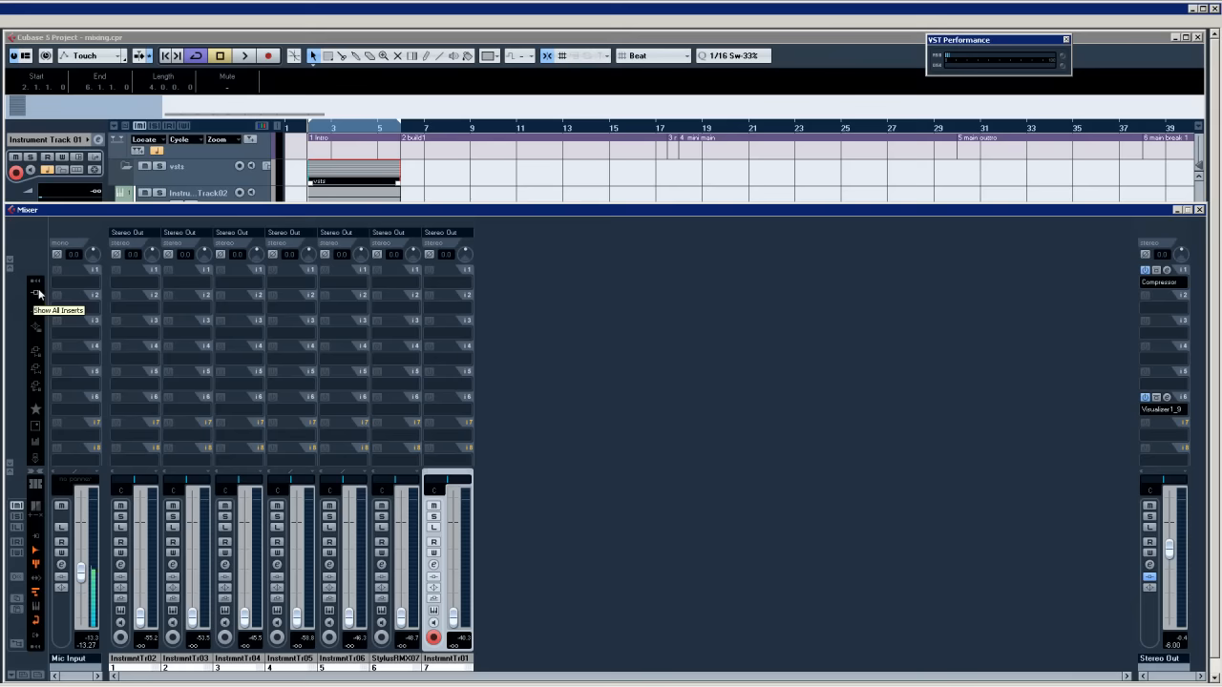
Return the playhead to bar 2 and duplicate the vsts folder part nine times in a row along the timeline.
{"action": "left_click", "coordinate": [340, 179]}
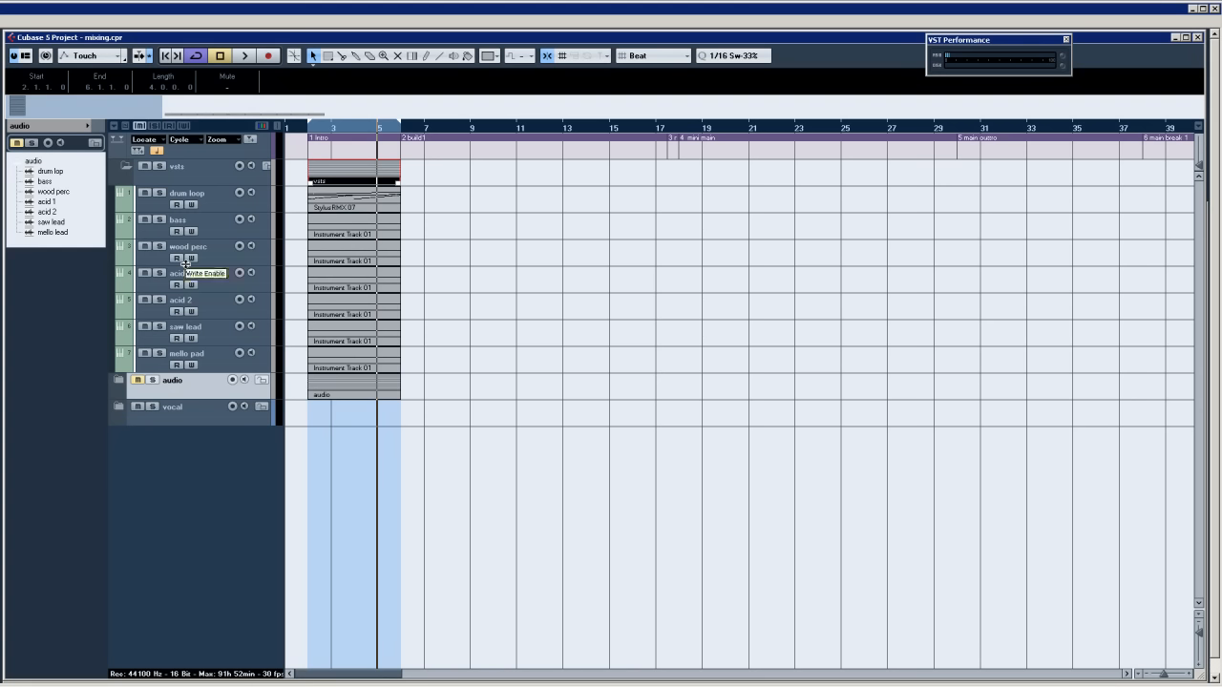
{"action": "left_click", "coordinate": [309, 131]}
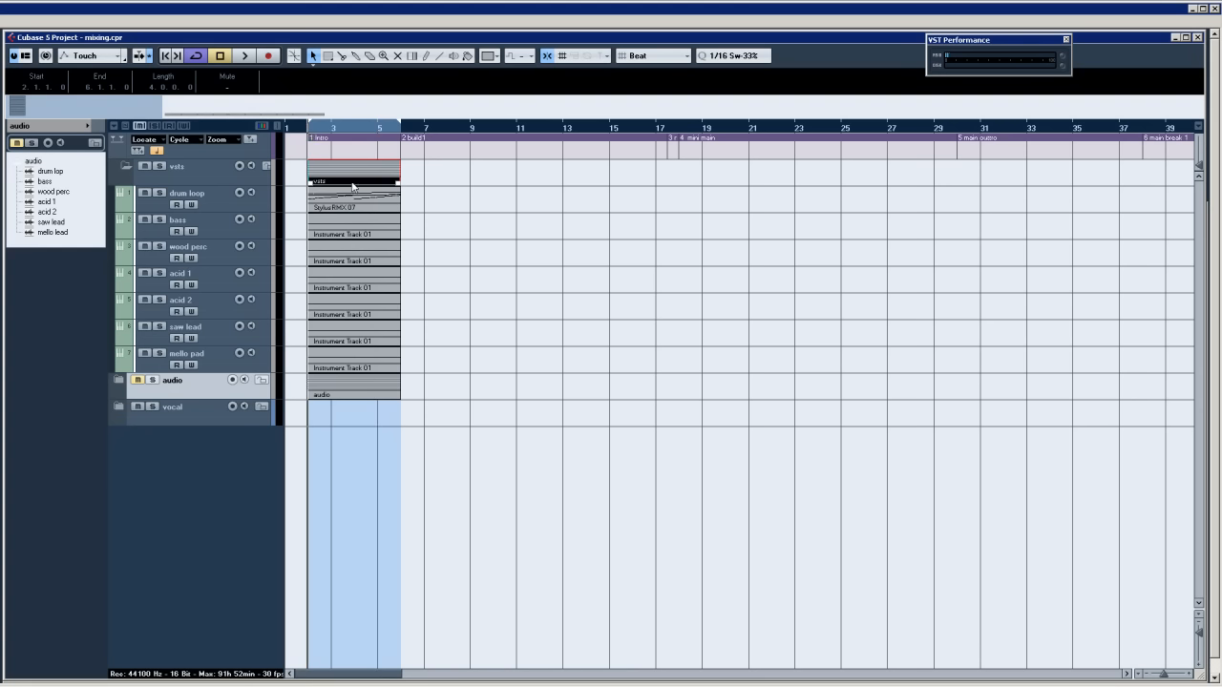
{"action": "key", "text": "ctrl+d"}
{"action": "key", "text": "ctrl+d"}
{"action": "key", "text": "ctrl+d"}
{"action": "key", "text": "ctrl+d"}
{"action": "key", "text": "ctrl+d"}
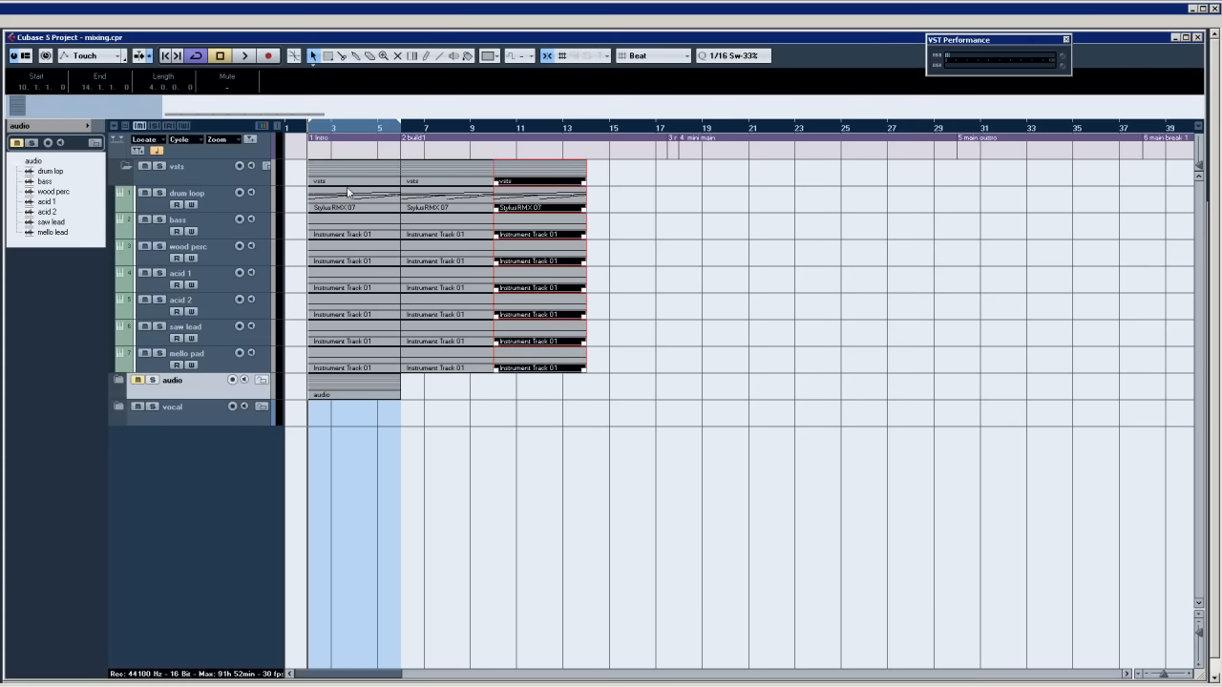
{"action": "key", "text": "ctrl+d"}
{"action": "key", "text": "ctrl+d"}
{"action": "key", "text": "ctrl+d"}
{"action": "key", "text": "ctrl+d"}
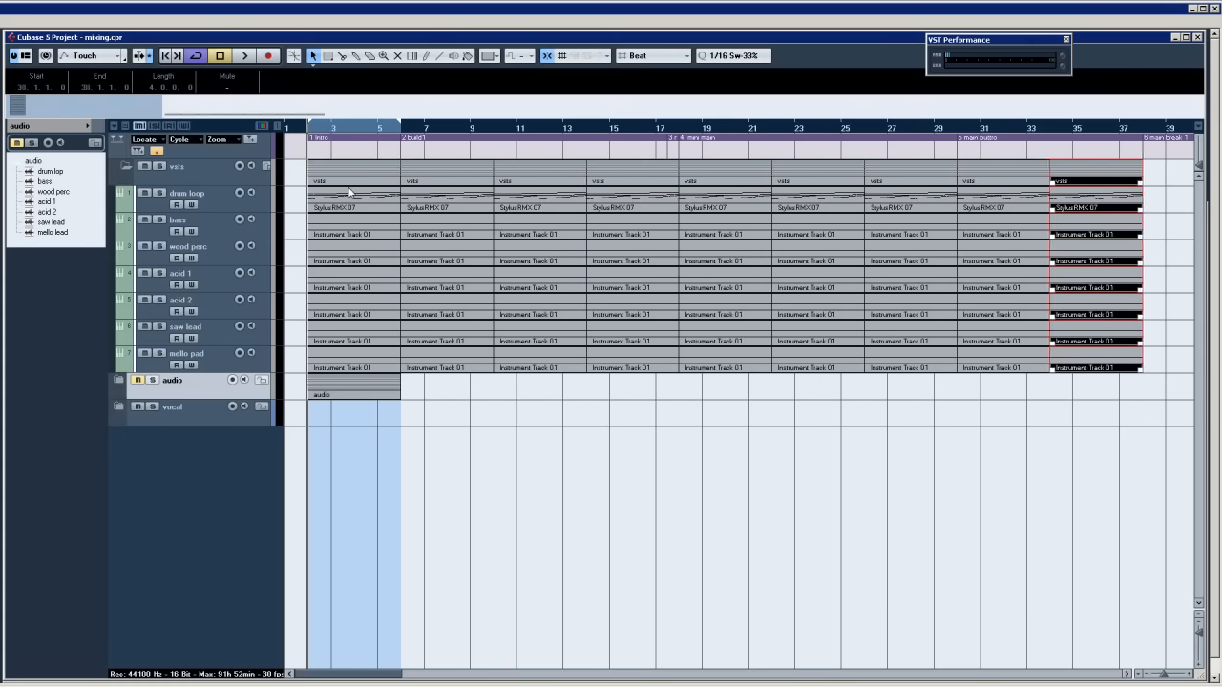
Undo the last two duplications of the vsts folder part.
{"action": "key", "text": "ctrl+z"}
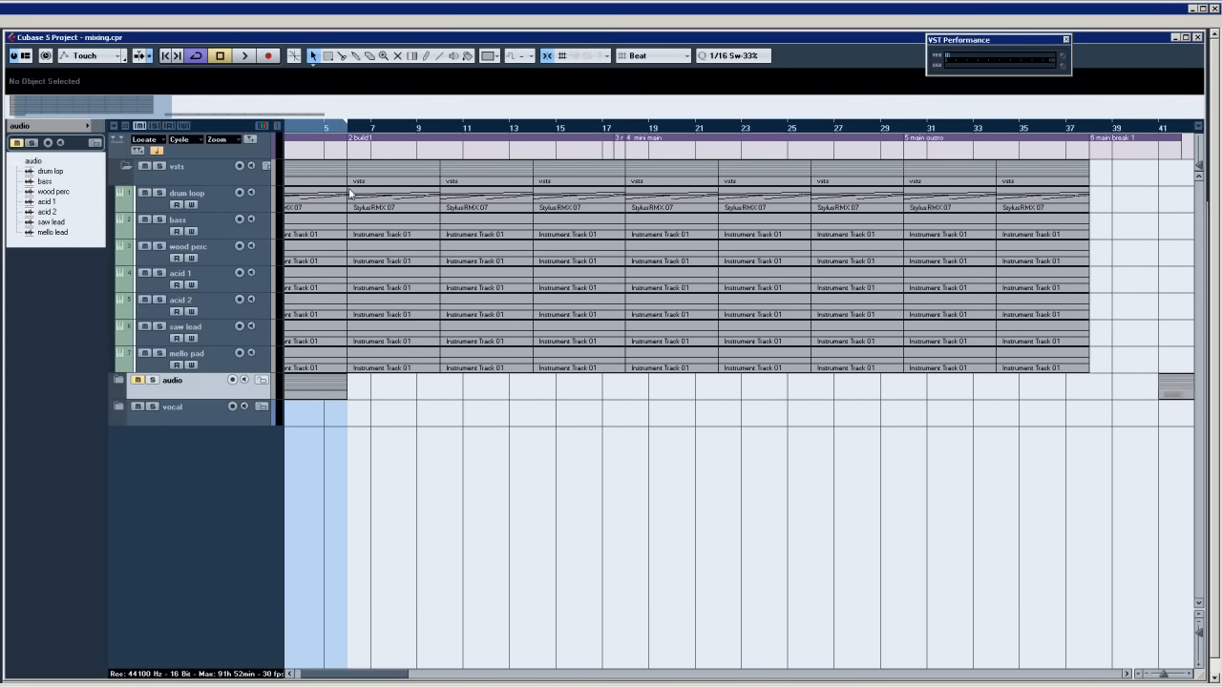
{"action": "key", "text": "ctrl+z"}
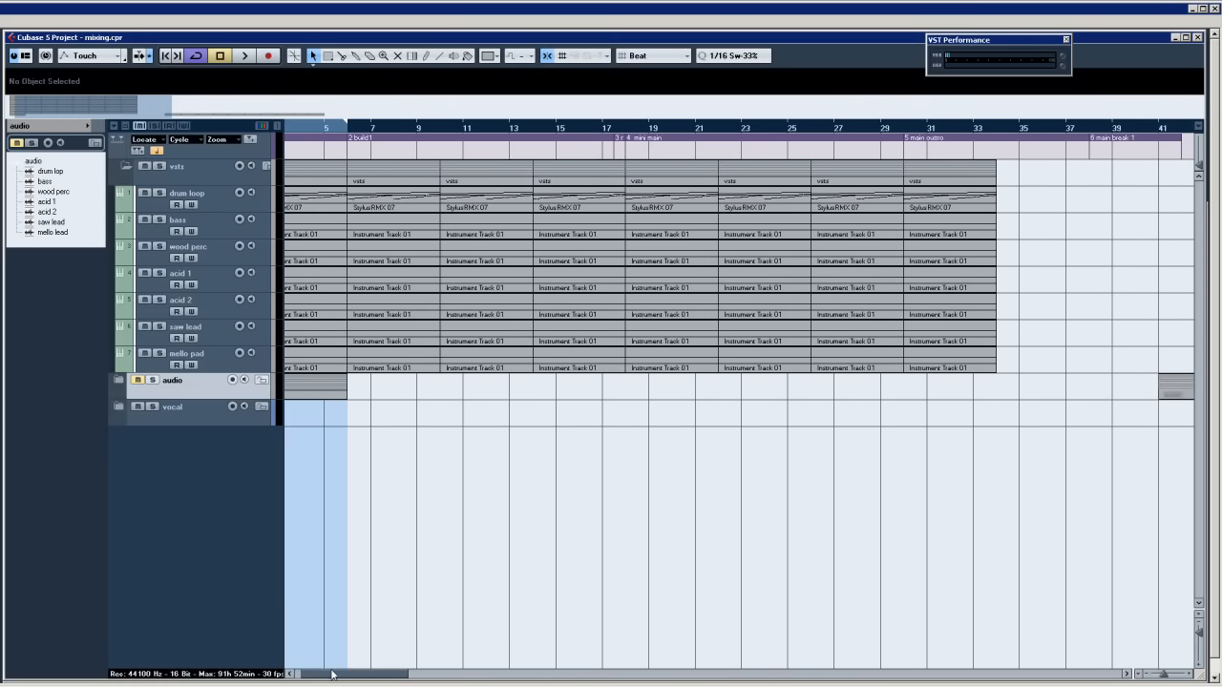
{"action": "left_click_drag", "start_coordinate": [332, 674], "coordinate": [319, 674]}
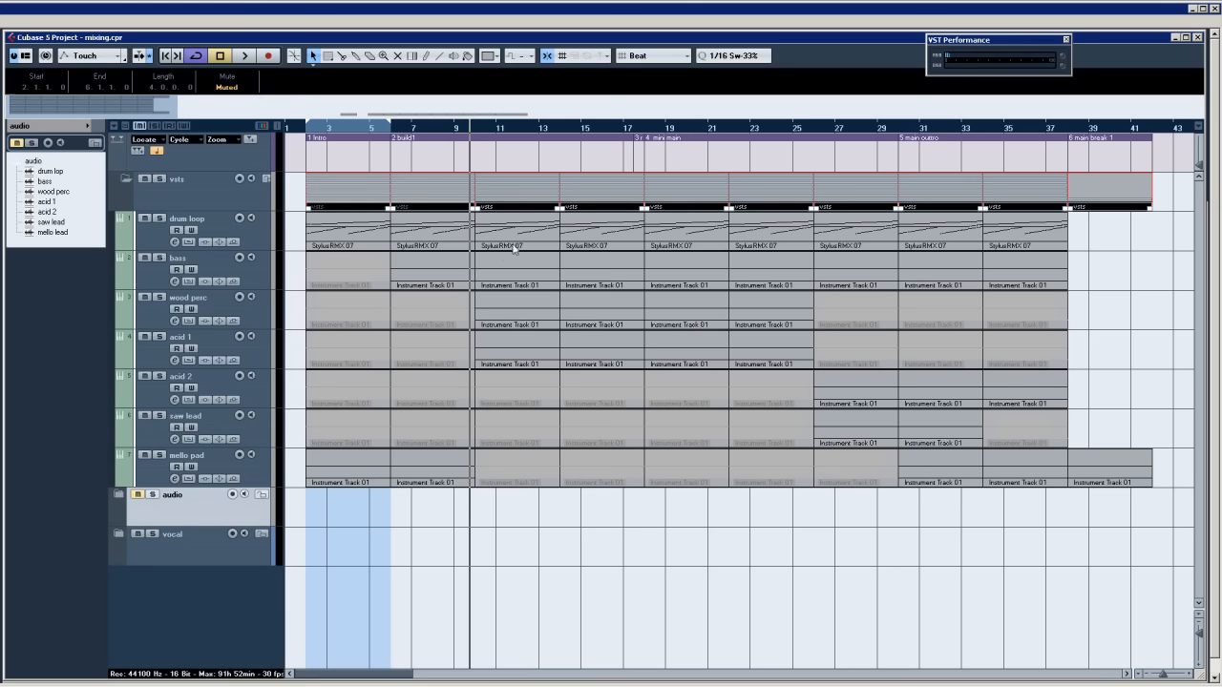
Extend the cycle range to the arrangement's end at bar 42, with the playhead just before bar 2, and open the mixer.
{"action": "mouse_move", "coordinate": [392, 134]}
{"action": "left_mouse_down"}
{"action": "mouse_move", "coordinate": [1142, 145]}
{"action": "mouse_move", "coordinate": [1064, 155]}
{"action": "mouse_move", "coordinate": [1153, 145]}
{"action": "left_mouse_up"}
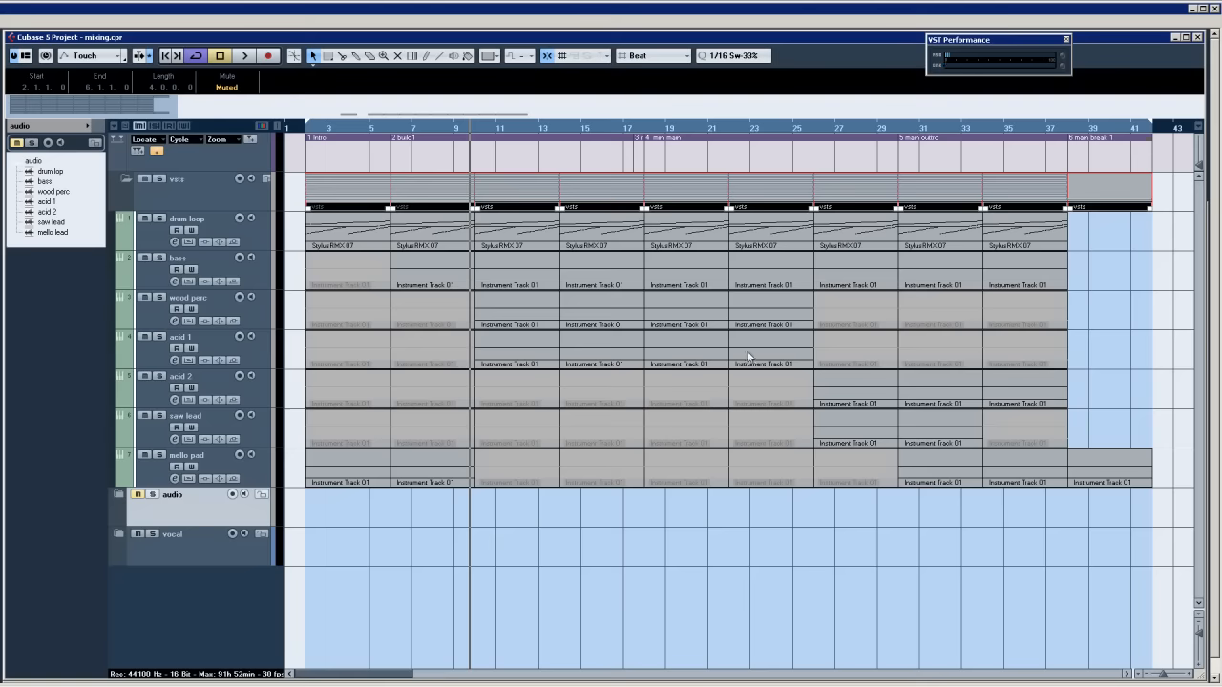
{"action": "left_click", "coordinate": [304, 128]}
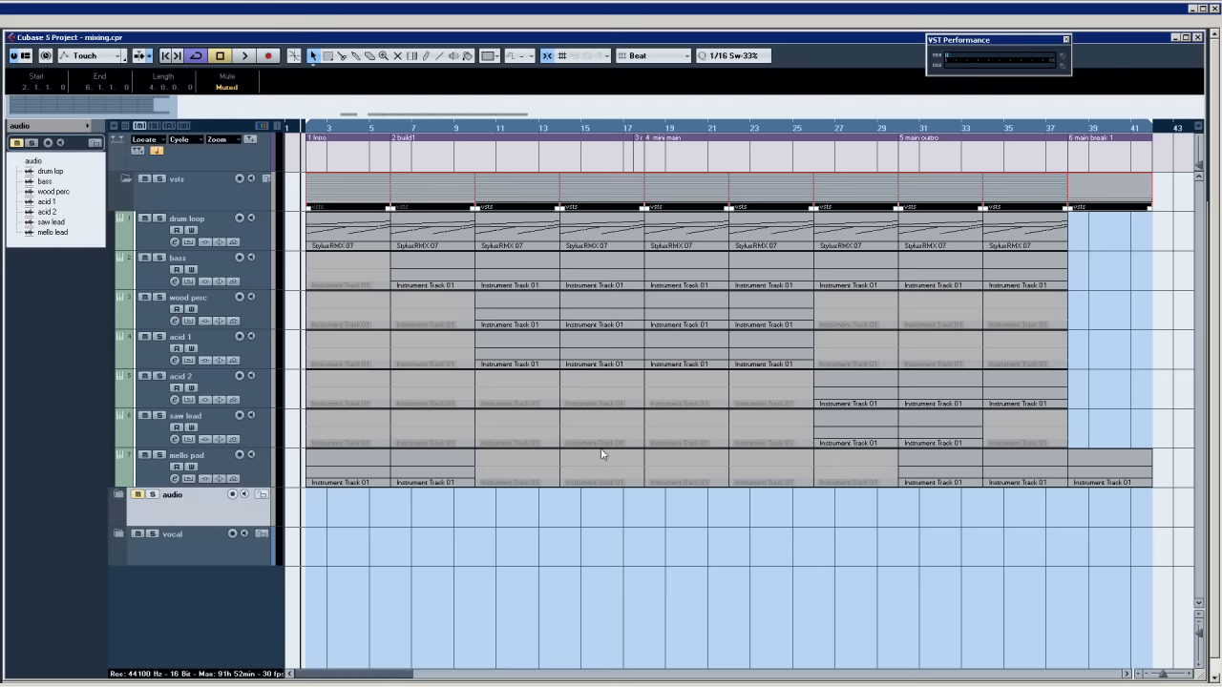
{"action": "key", "text": "F3"}
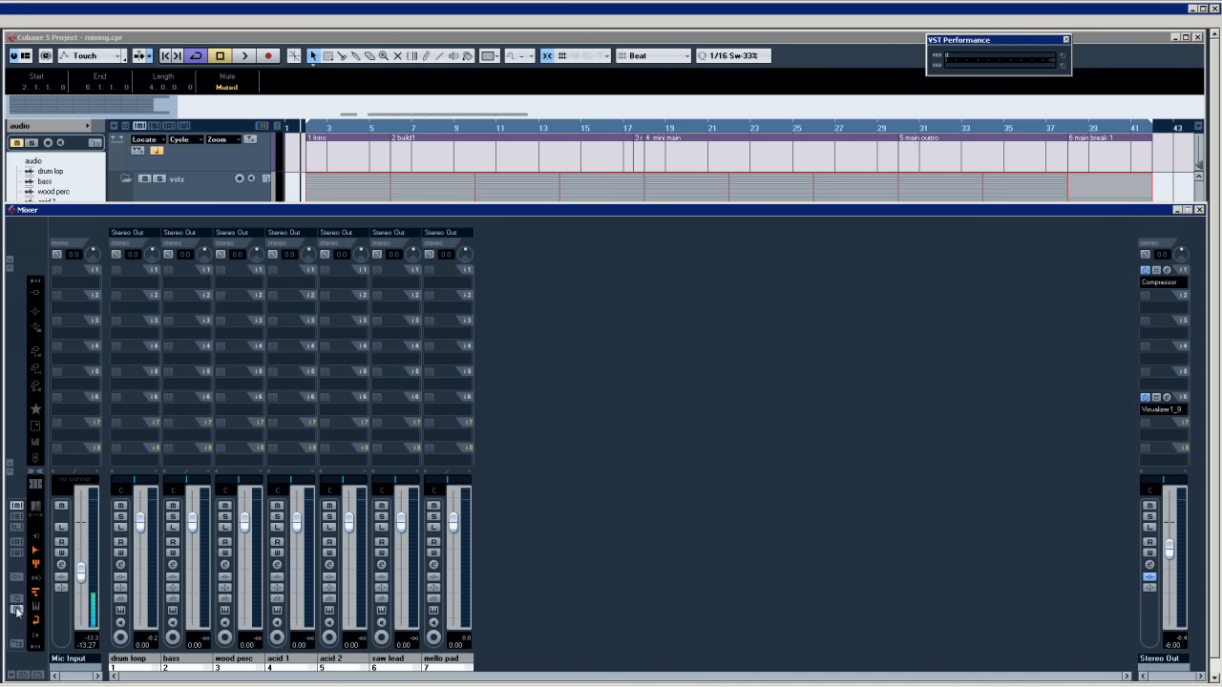
Play the muted-down vsts arrangement while checking channel levels in the mixer, stop playback and return the playhead to bar 2.
{"action": "key", "text": "F3"}
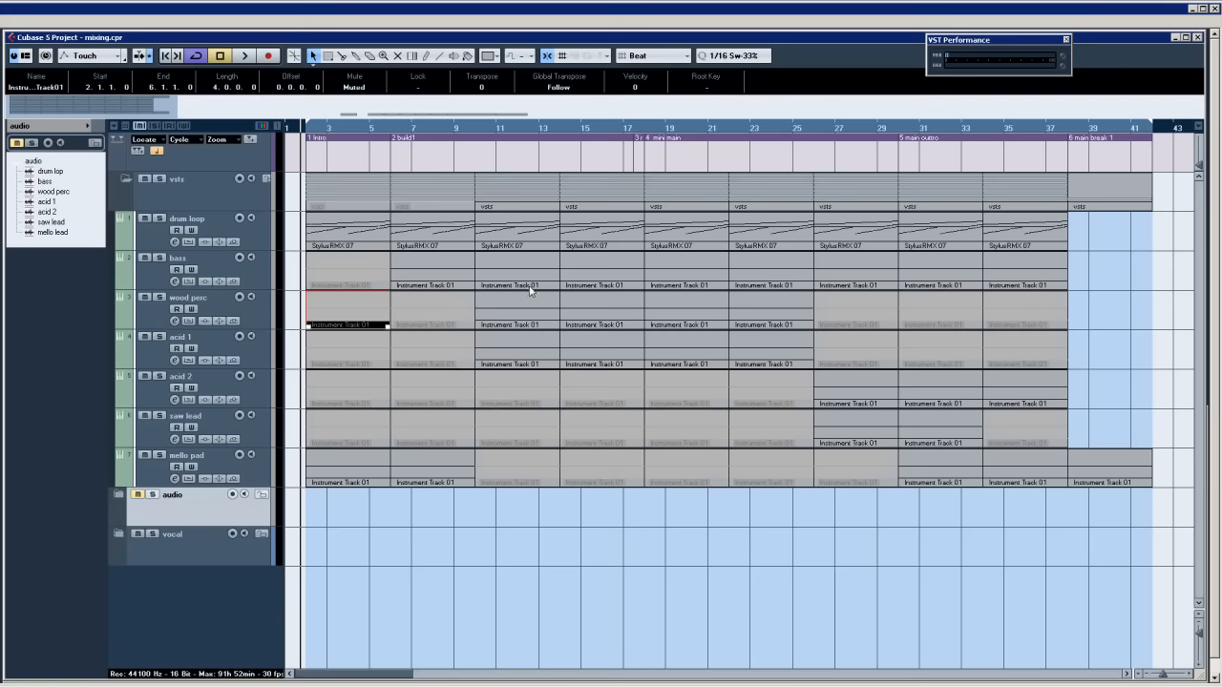
{"action": "key", "text": "space"}
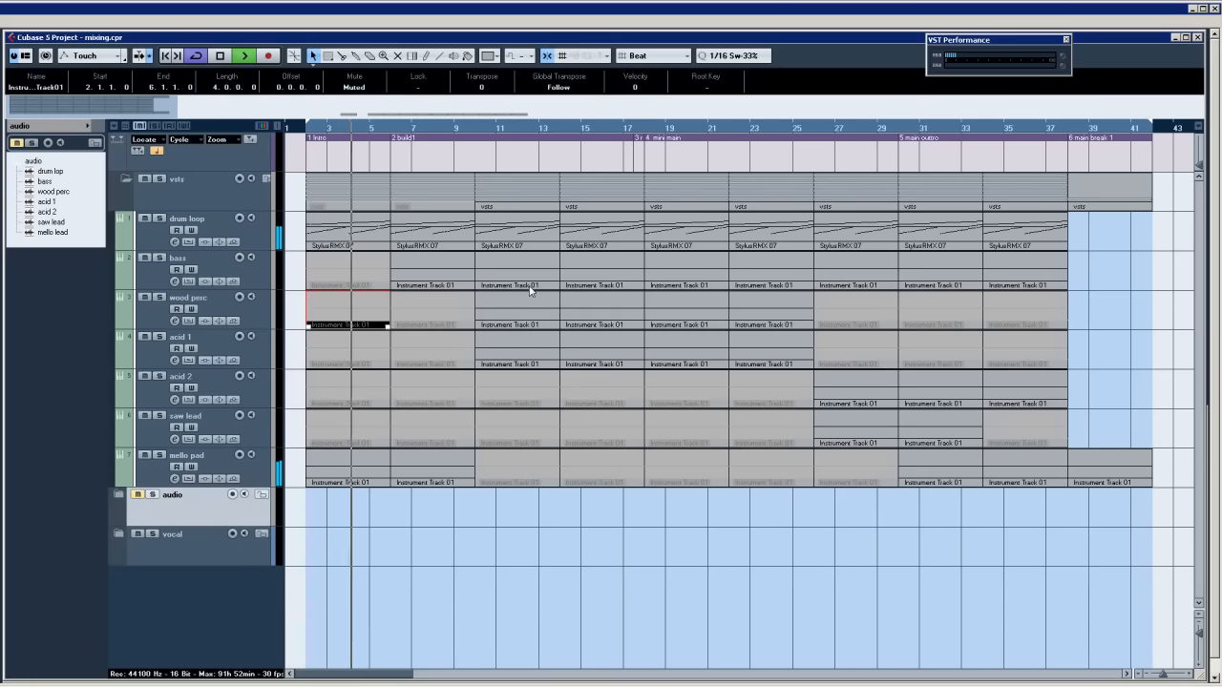
{"action": "key", "text": "F3"}
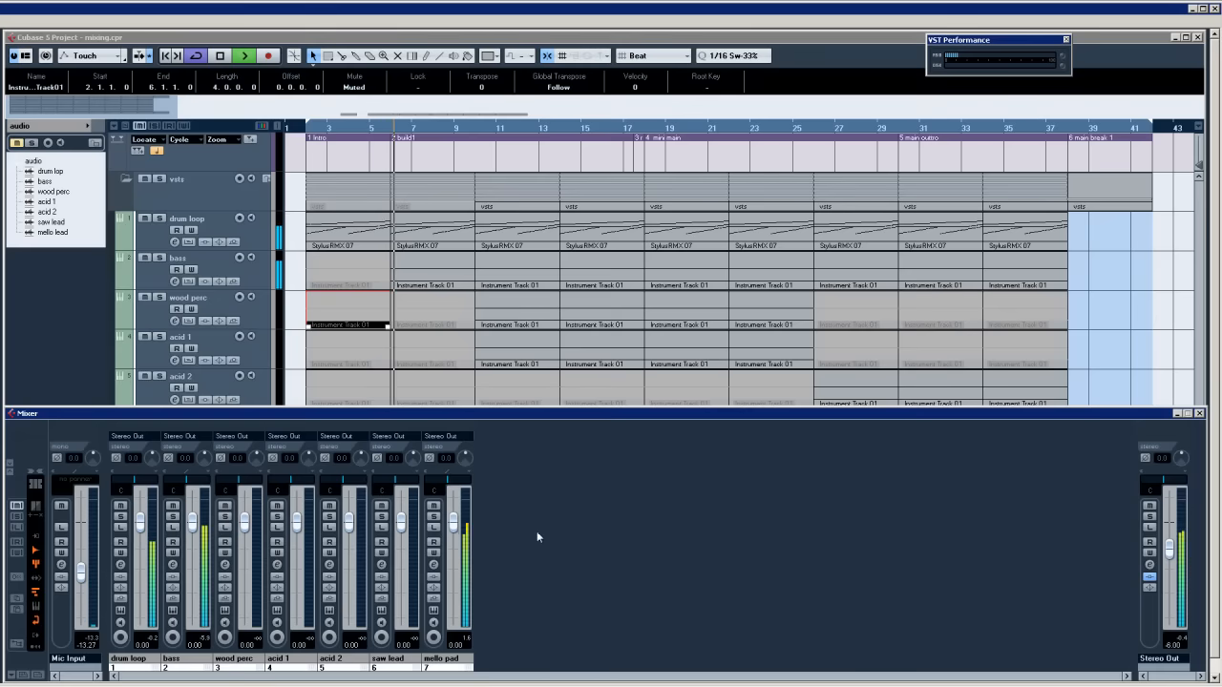
{"action": "left_click", "coordinate": [363, 276]}
{"action": "key", "text": "F3"}
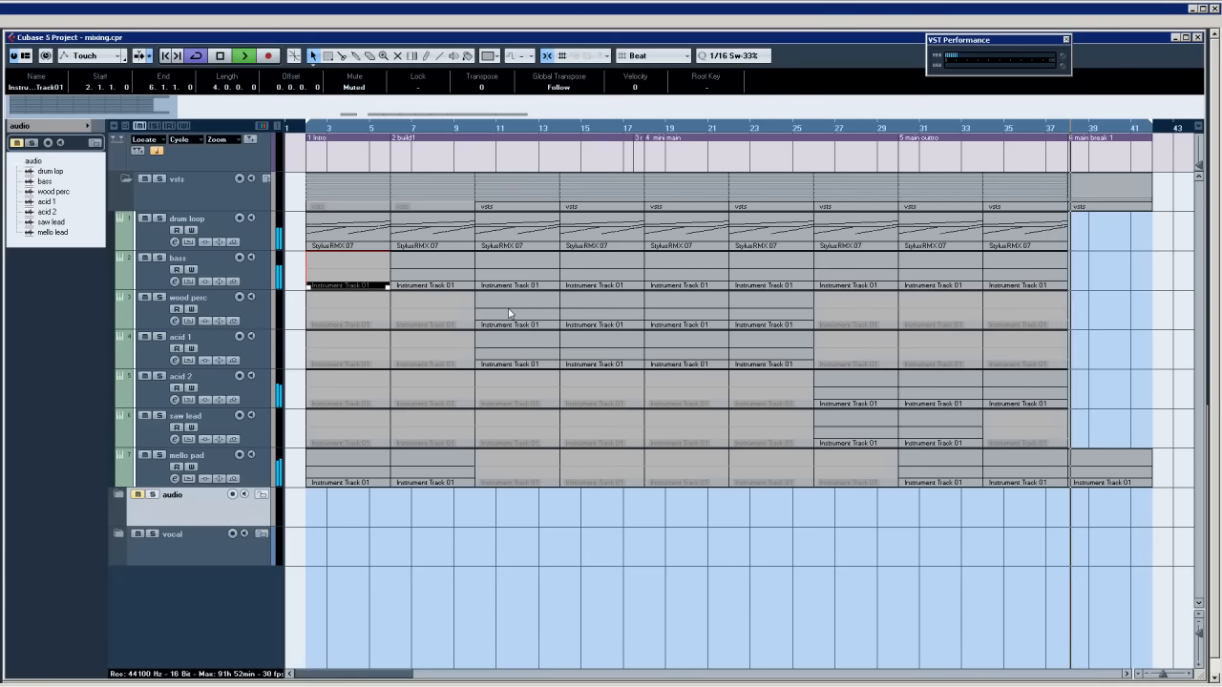
{"action": "key", "text": "space"}
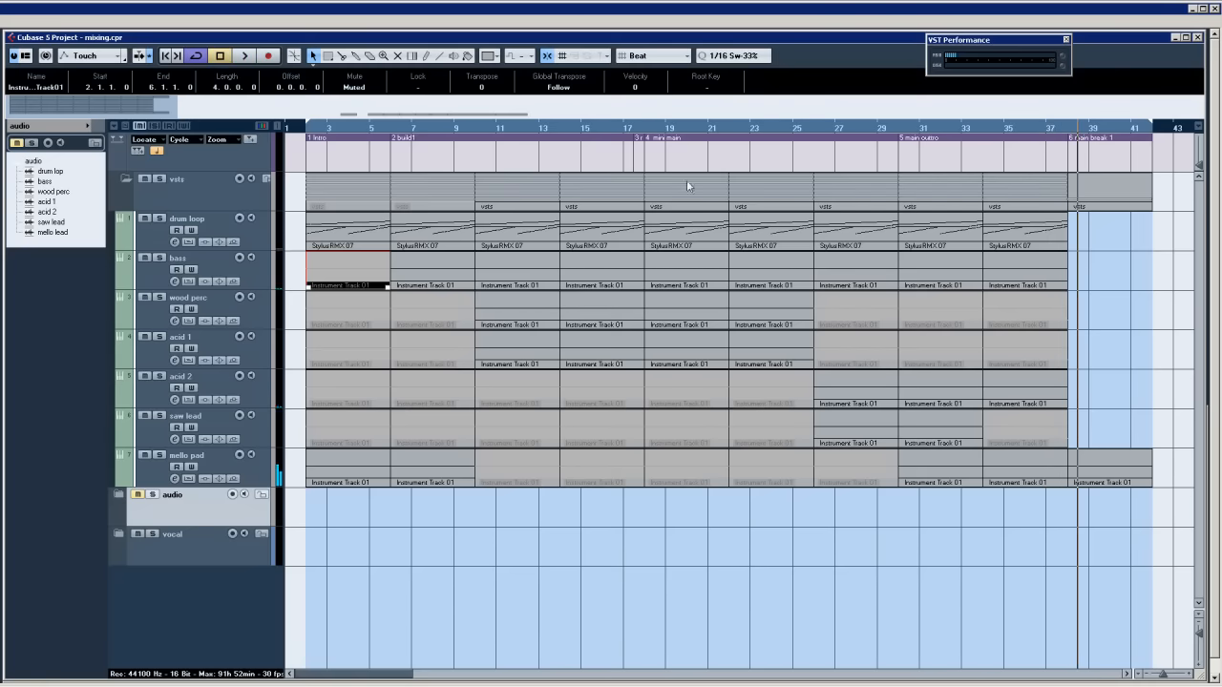
{"action": "key", "text": "Home"}
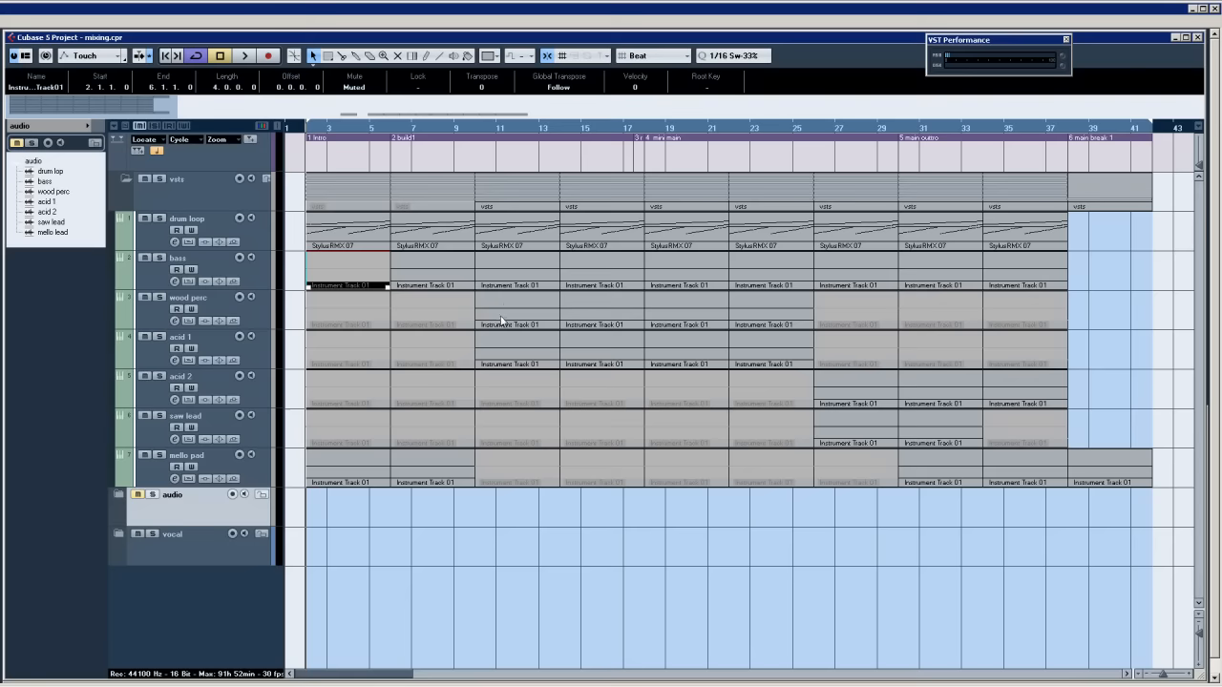
Compare the expanded audio and vsts arrangements, and switch playback to the audio folder by muting vsts and unmuting audio.
{"action": "left_click", "coordinate": [262, 235]}
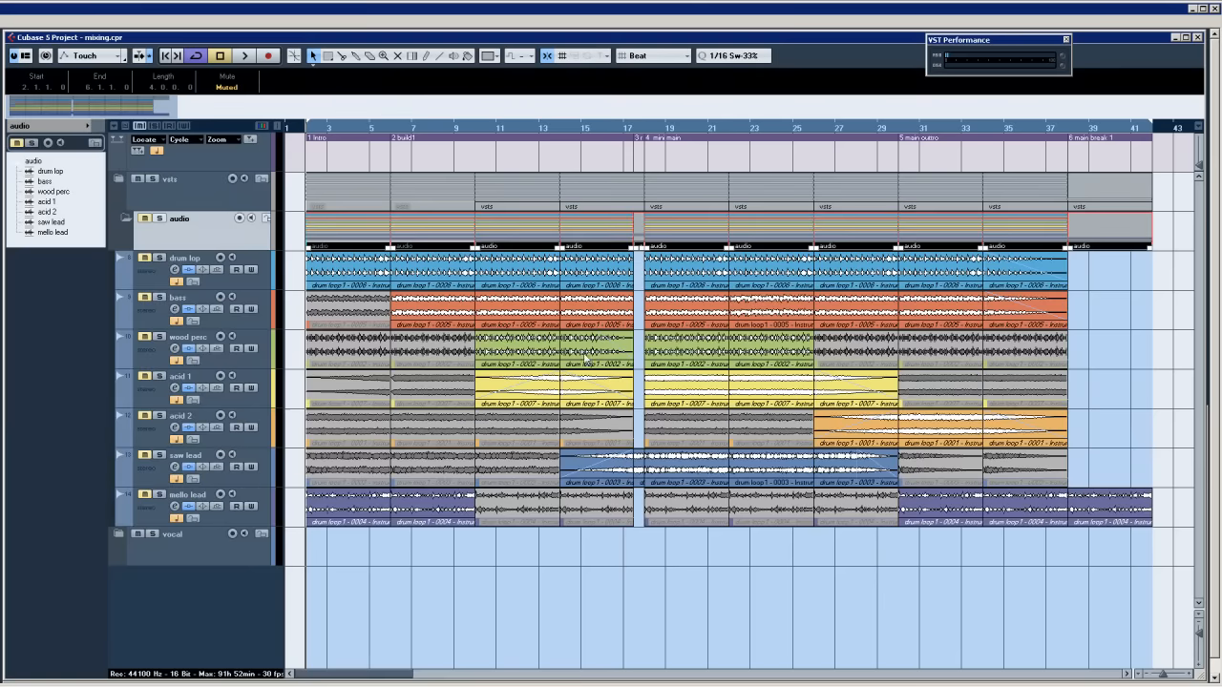
{"action": "left_click", "coordinate": [119, 181]}
{"action": "scroll", "coordinate": [523, 351], "scroll_direction": "down", "scroll_amount": 3}
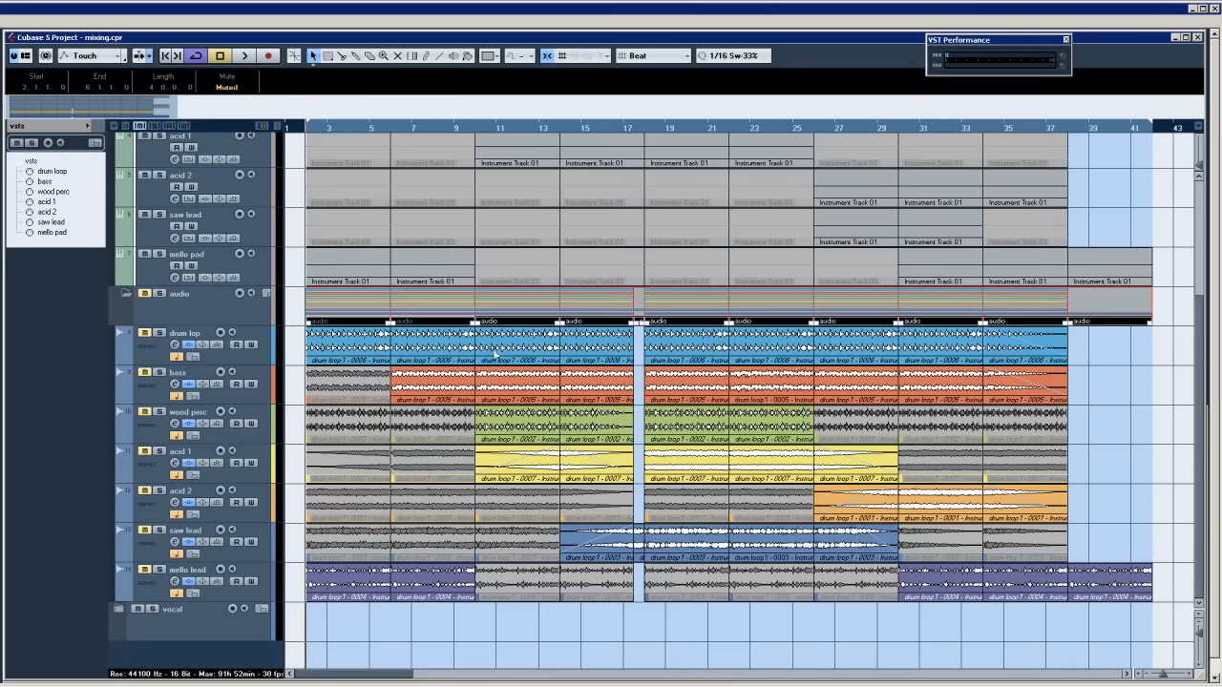
{"action": "scroll", "coordinate": [535, 234], "scroll_direction": "up", "scroll_amount": 3}
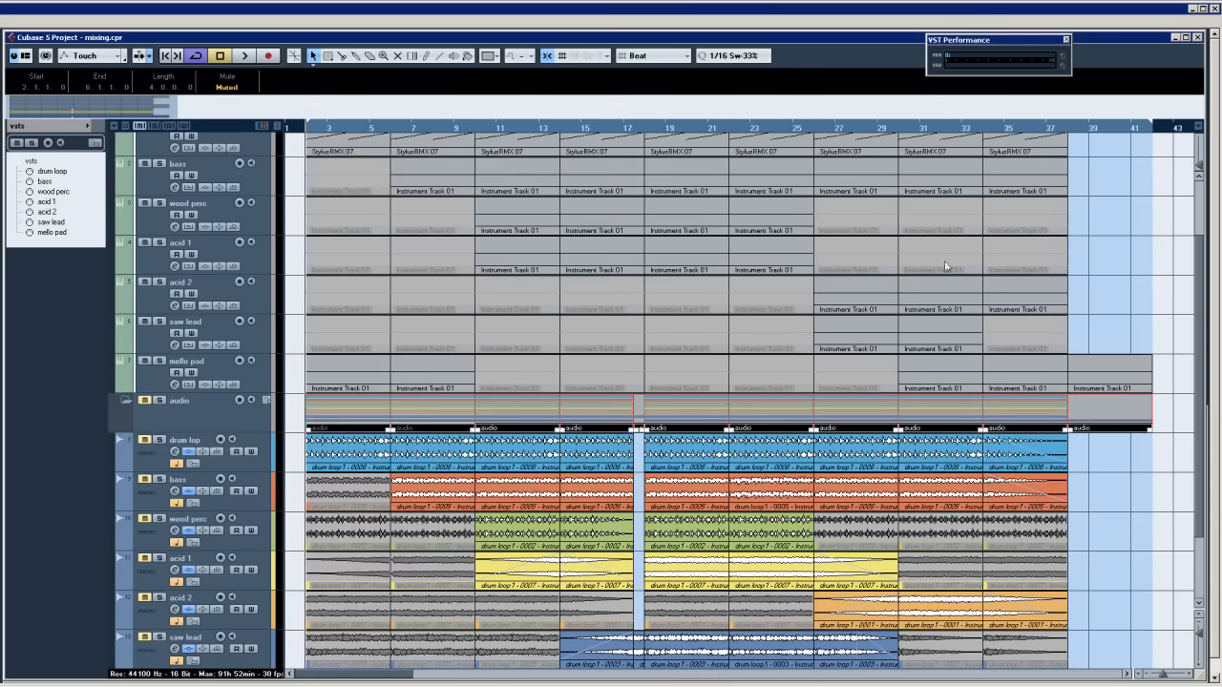
{"action": "scroll", "coordinate": [659, 246], "scroll_direction": "up", "scroll_amount": 3}
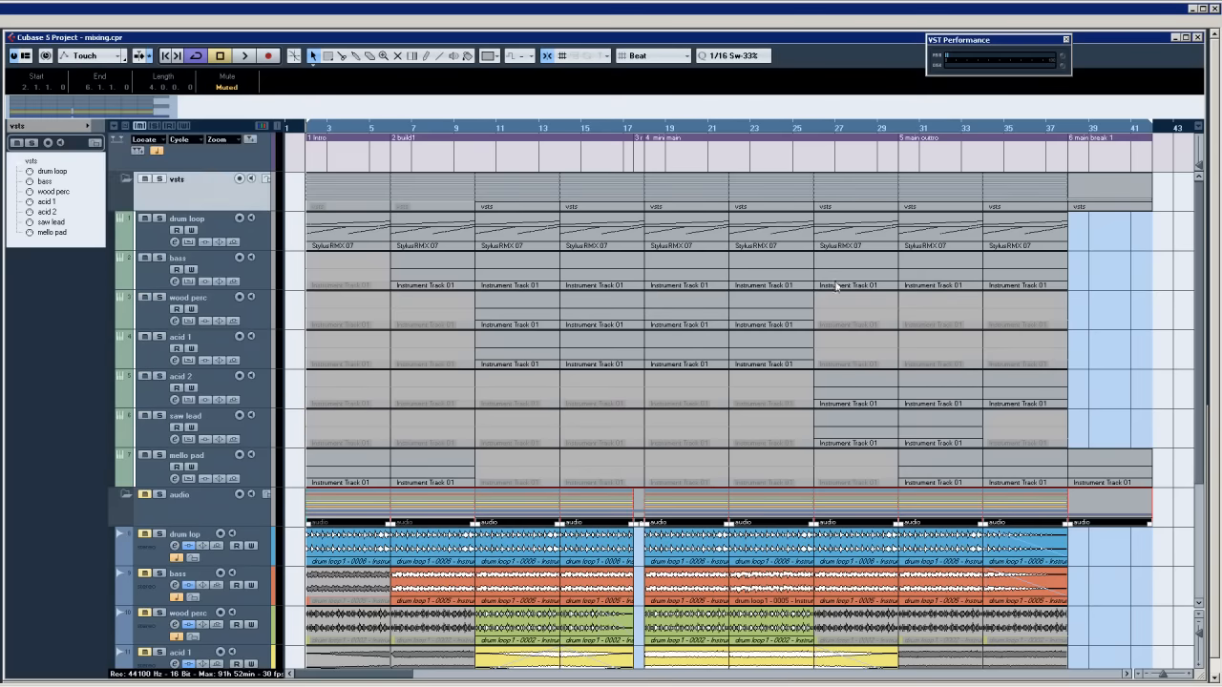
{"action": "scroll", "coordinate": [837, 284], "scroll_direction": "down", "scroll_amount": 5}
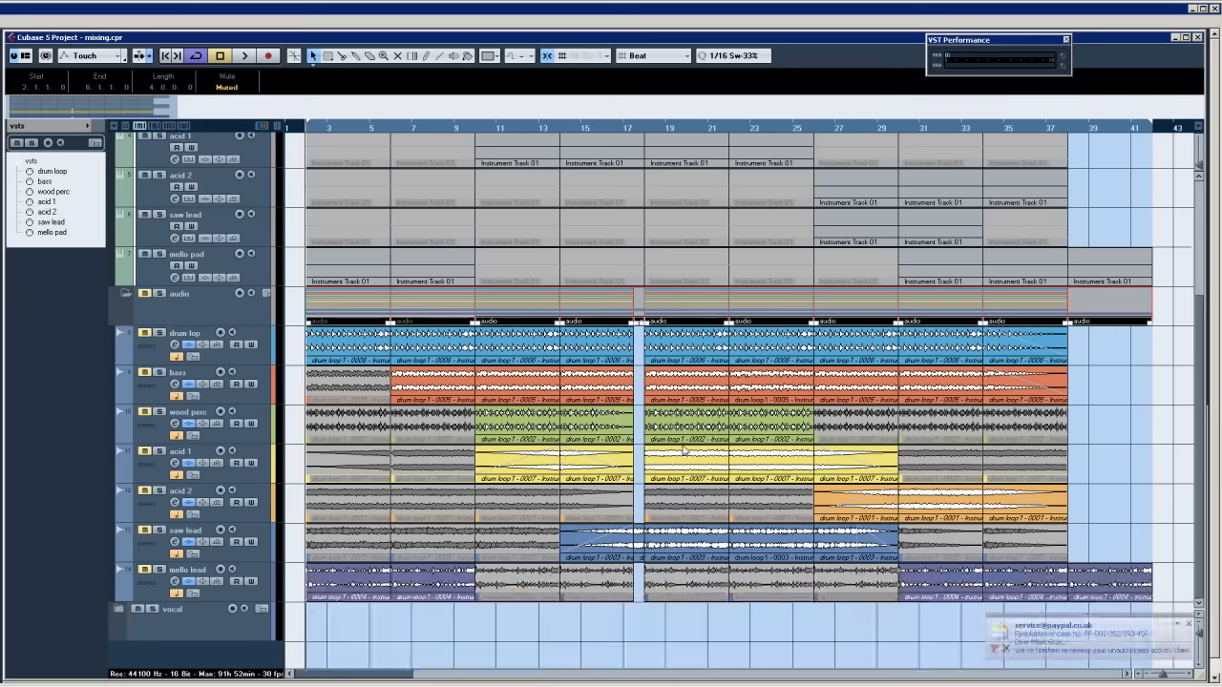
{"action": "scroll", "coordinate": [620, 403], "scroll_direction": "up", "scroll_amount": 5}
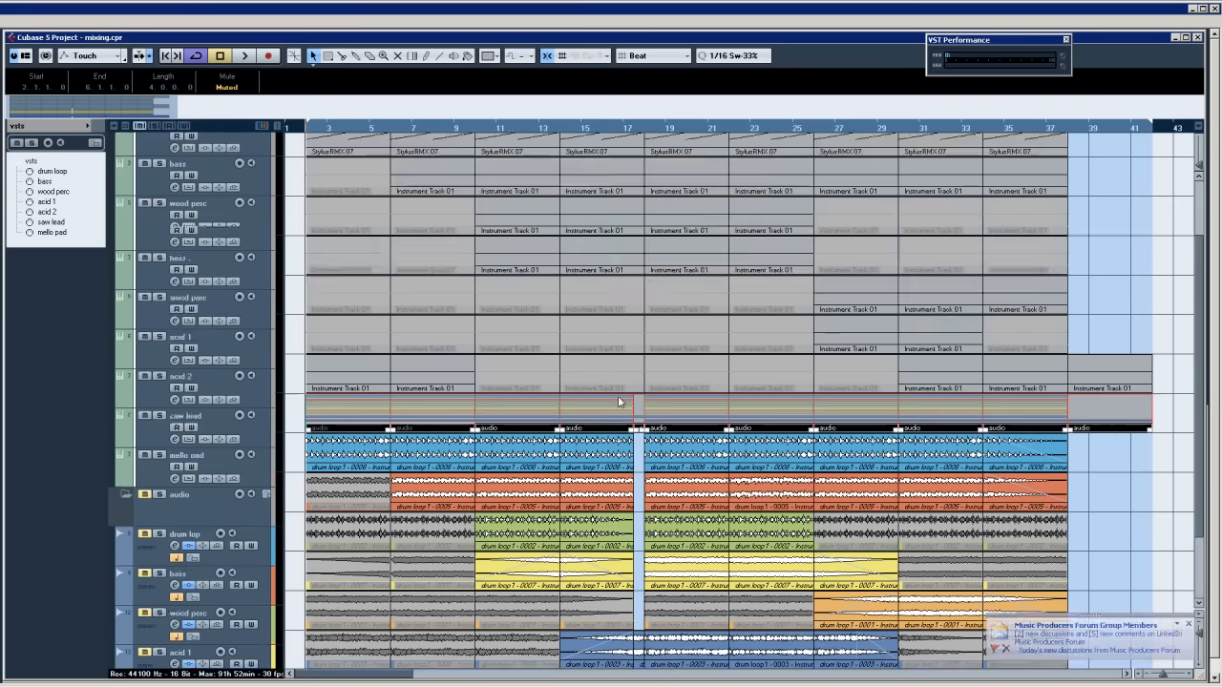
{"action": "scroll", "coordinate": [619, 402], "scroll_direction": "up", "scroll_amount": 2}
{"action": "left_click", "coordinate": [120, 184]}
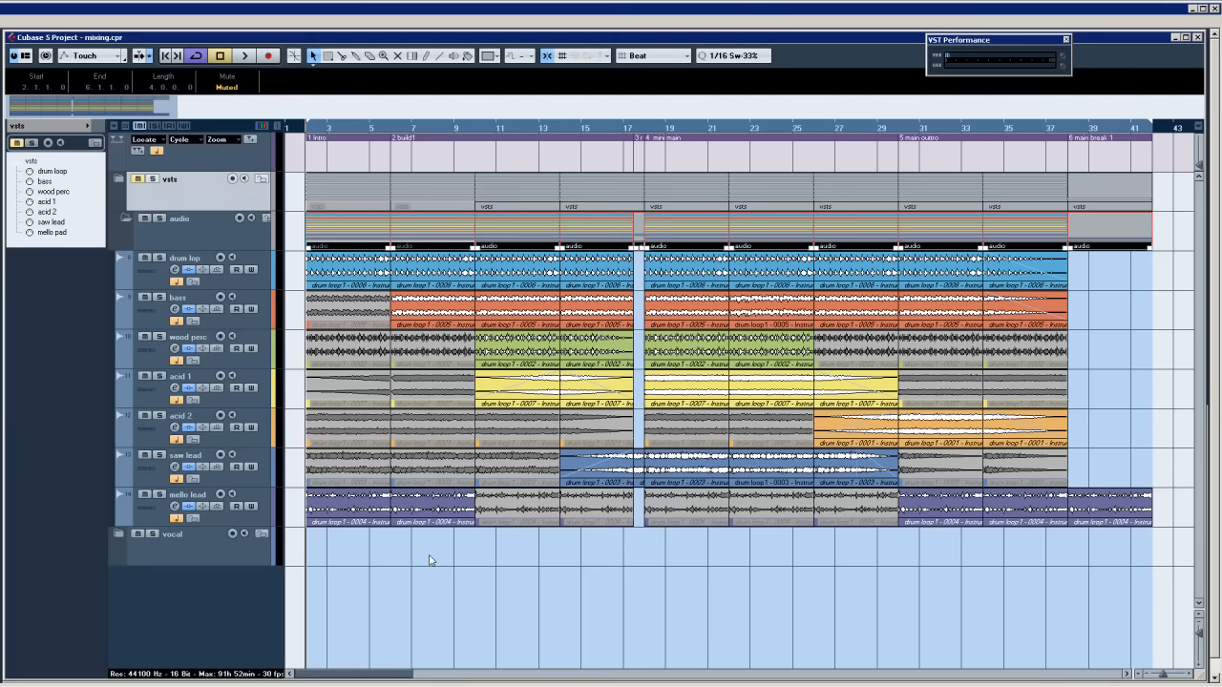
Open the mixer, hide the instrument channels and show the audio channels with their insert slots.
{"action": "key", "text": "F3"}
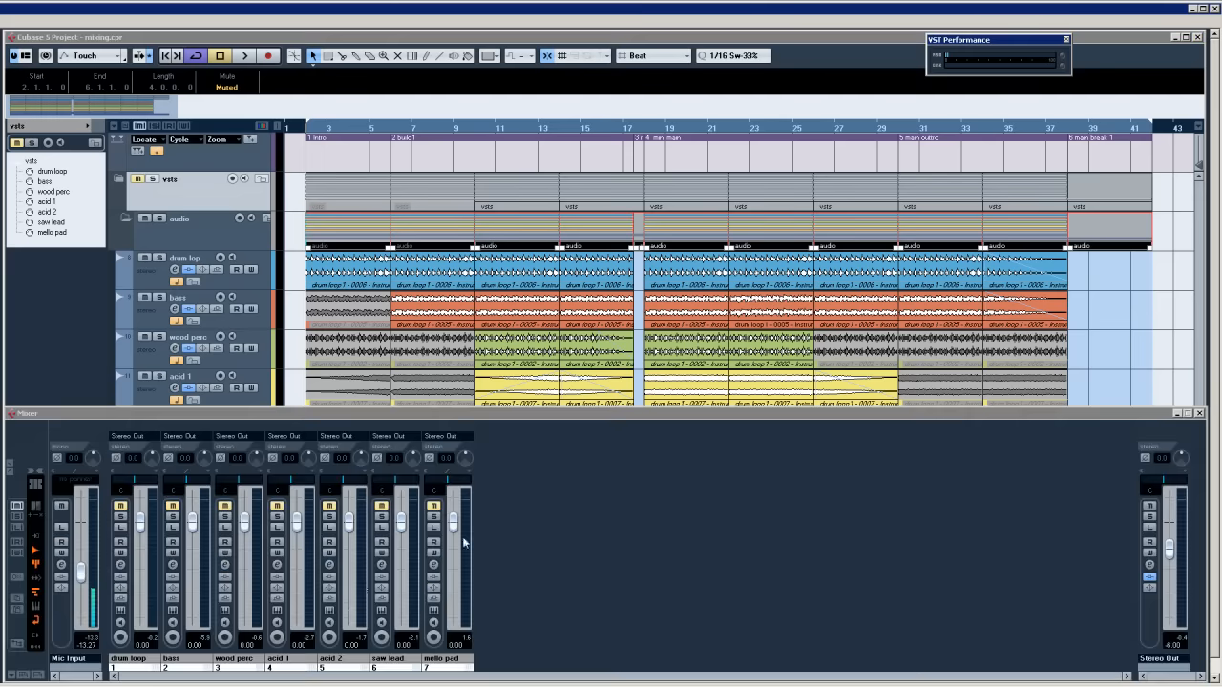
{"action": "left_click", "coordinate": [36, 606]}
{"action": "left_click", "coordinate": [38, 563]}
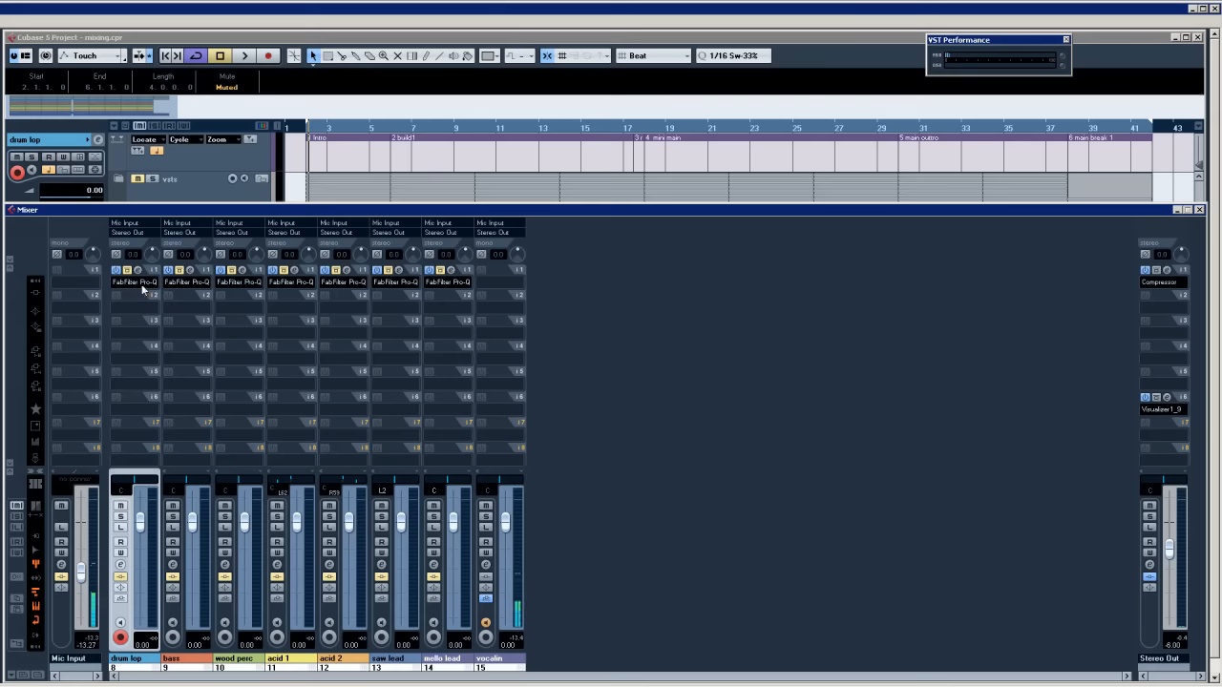
{"action": "left_click", "coordinate": [9, 465]}
Return to the project and review the tracks inside the vsts folder, leaving only the audio folder expanded.
{"action": "left_click", "coordinate": [126, 218]}
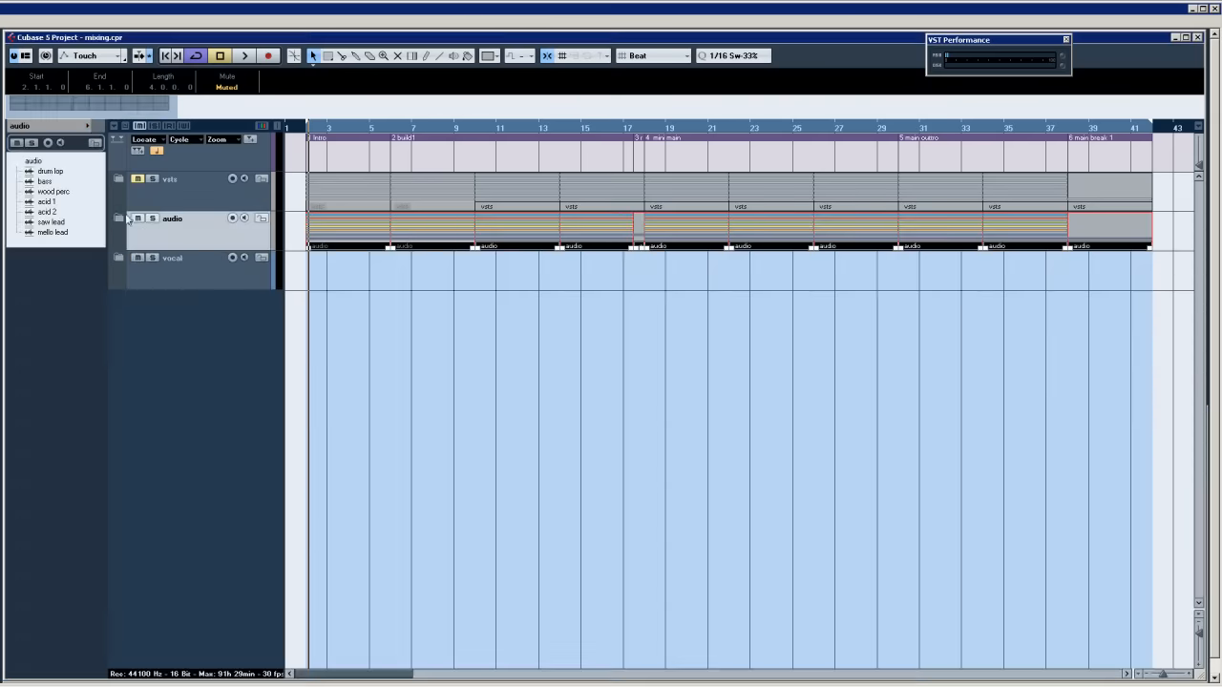
{"action": "left_click", "coordinate": [119, 179]}
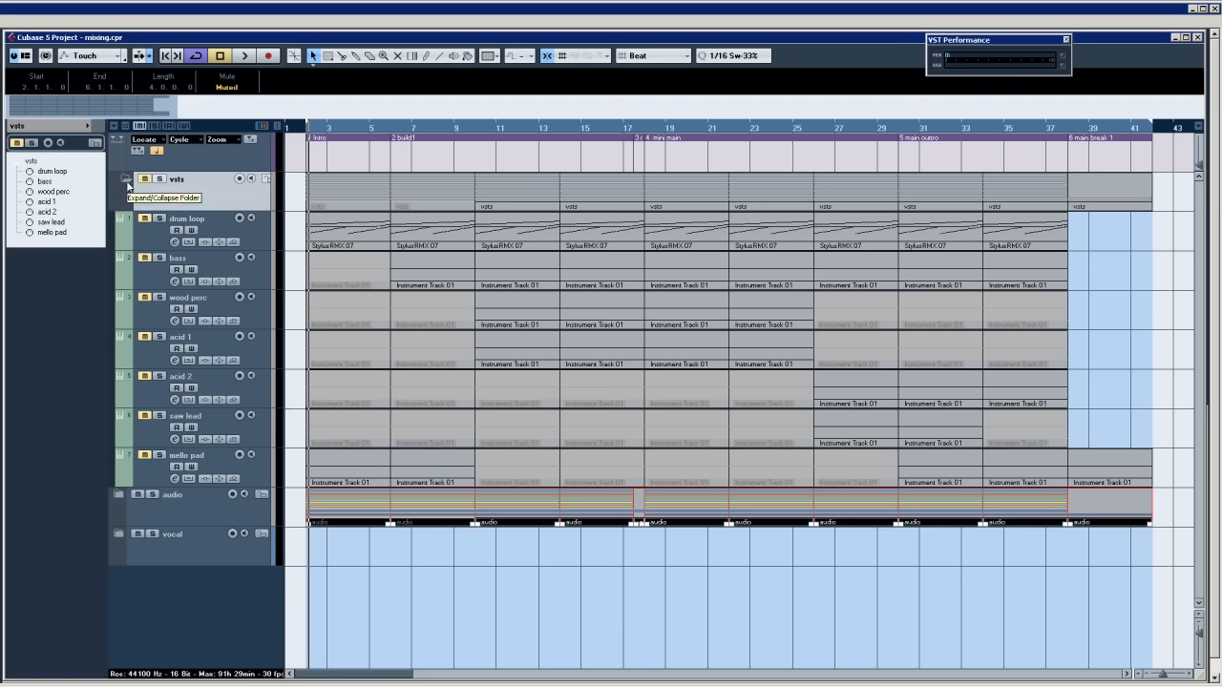
{"action": "left_click", "coordinate": [125, 181]}
{"action": "left_click", "coordinate": [122, 219]}
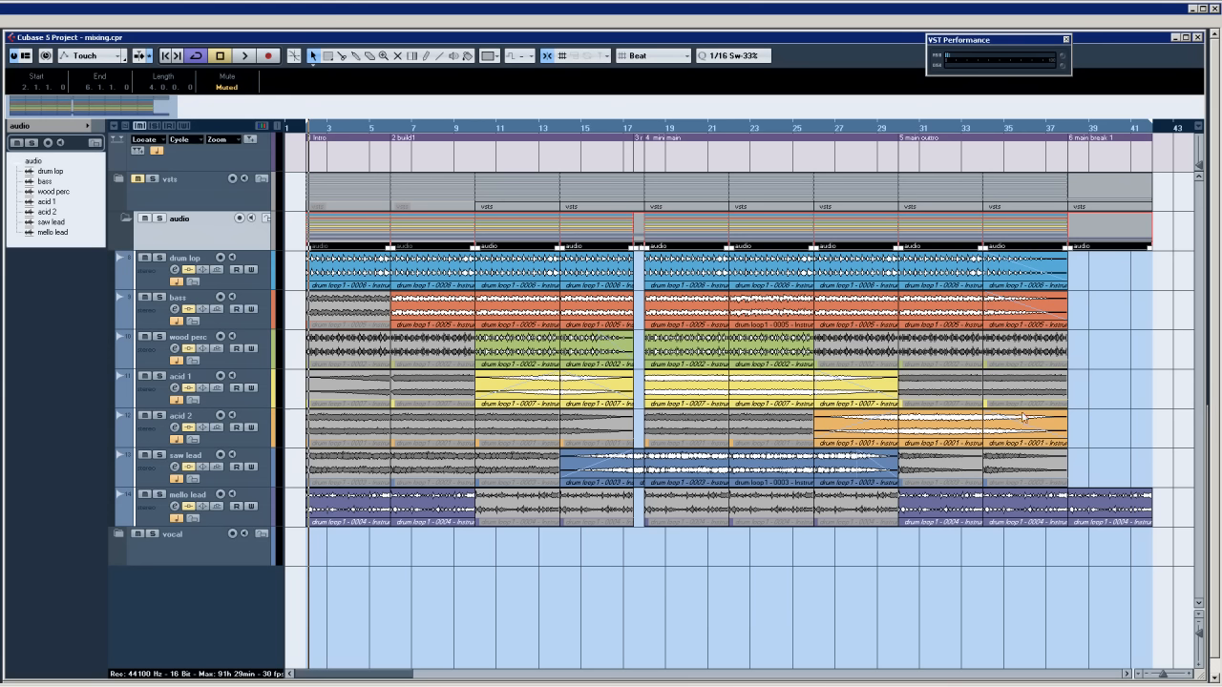
Undo the audio arrangement back to one four-bar part per track, and expand the vsts folder above it.
{"action": "key", "text": "ctrl+z"}
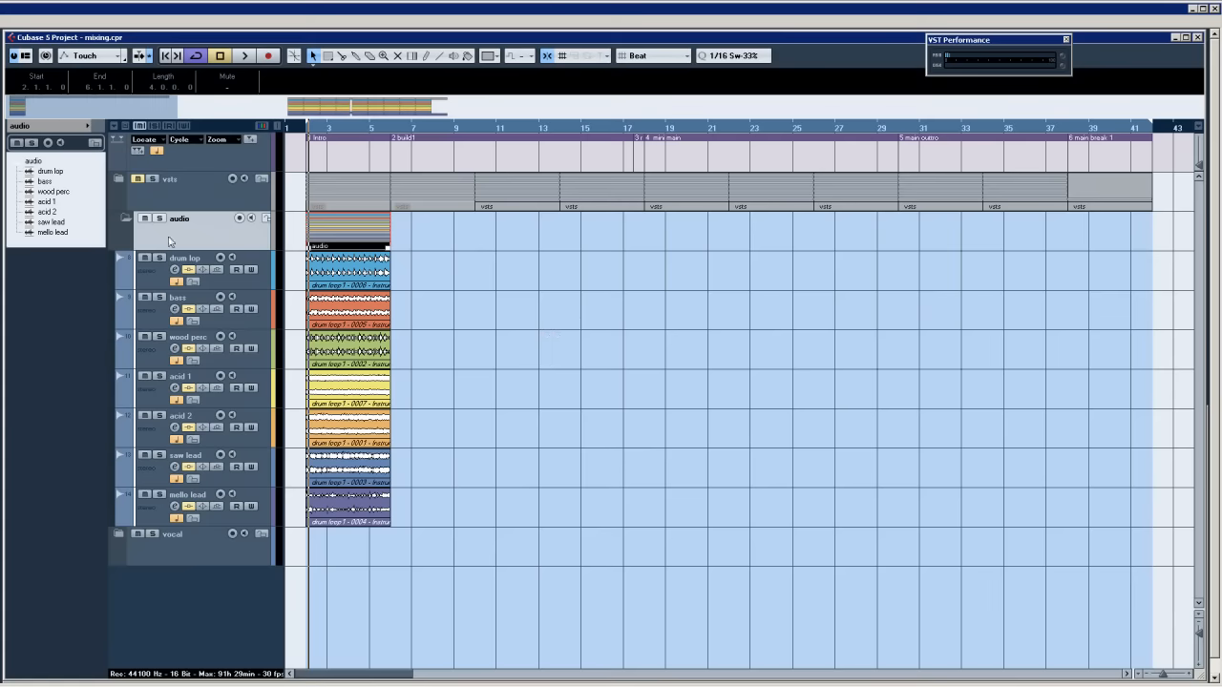
{"action": "left_click", "coordinate": [119, 178]}
{"action": "scroll", "coordinate": [625, 506], "scroll_direction": "down", "scroll_amount": 5}
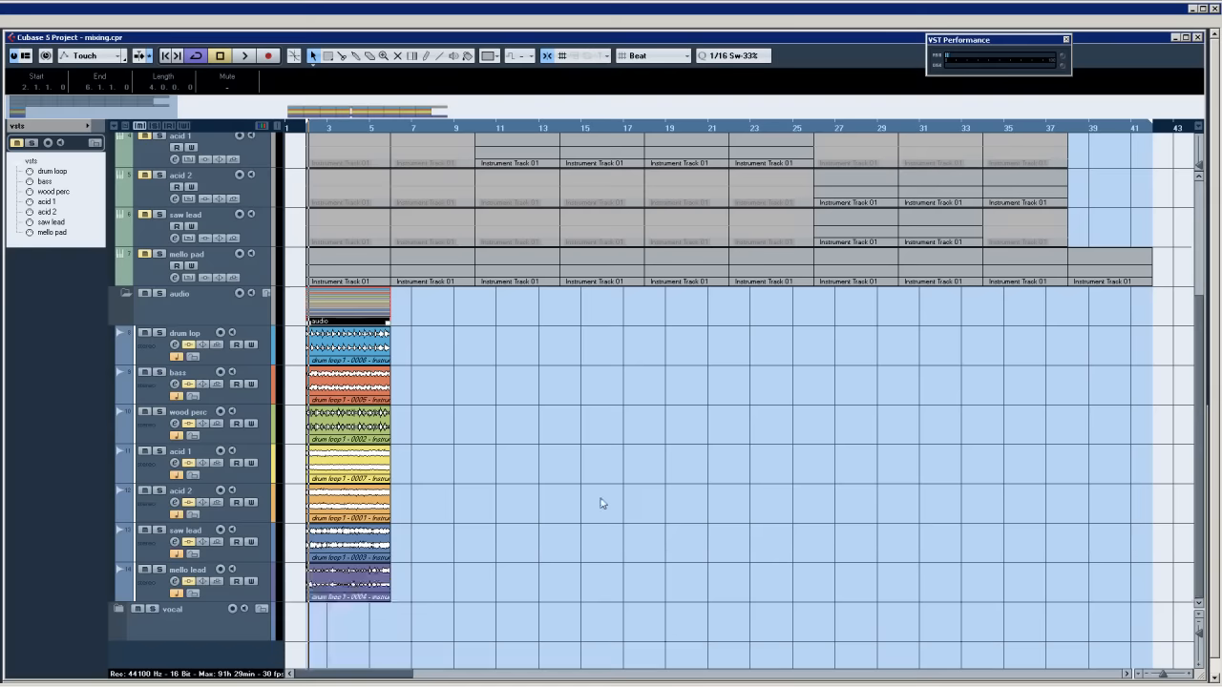
Go through the single audio parts one by one, from drum lop down to mello lead.
{"action": "left_click", "coordinate": [347, 346]}
{"action": "left_click", "coordinate": [338, 384]}
{"action": "left_click", "coordinate": [344, 421]}
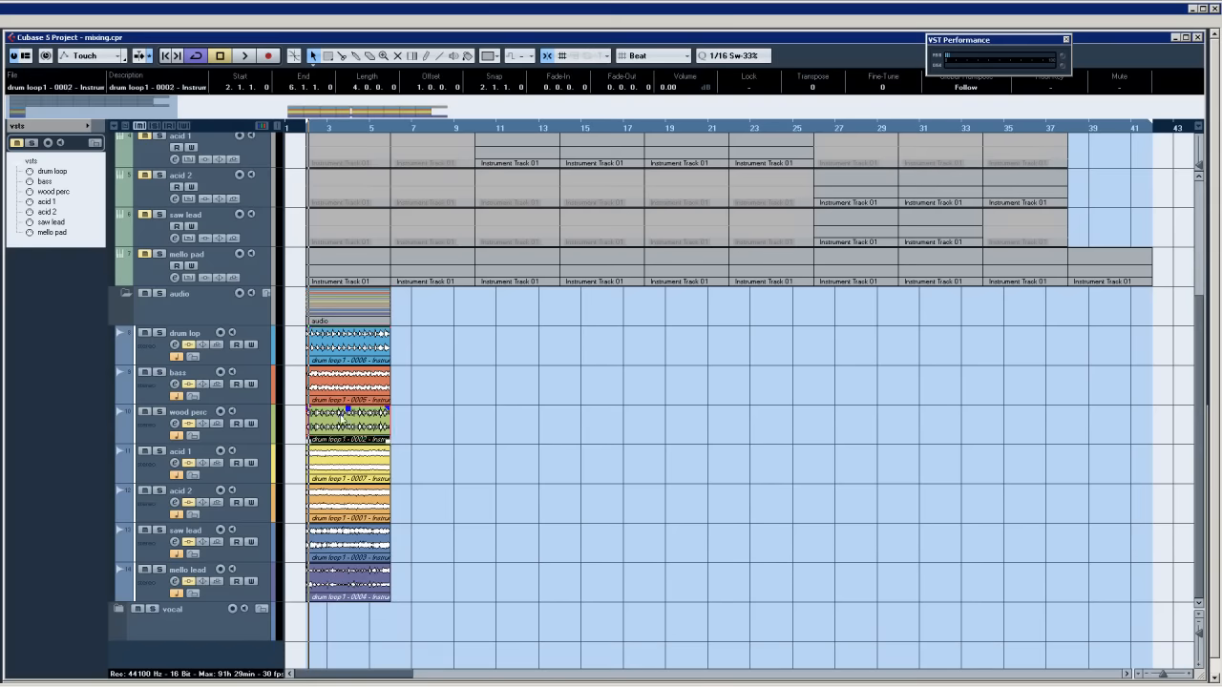
{"action": "left_click", "coordinate": [348, 459]}
{"action": "left_click", "coordinate": [341, 496]}
{"action": "left_click", "coordinate": [345, 541]}
{"action": "left_click", "coordinate": [343, 575]}
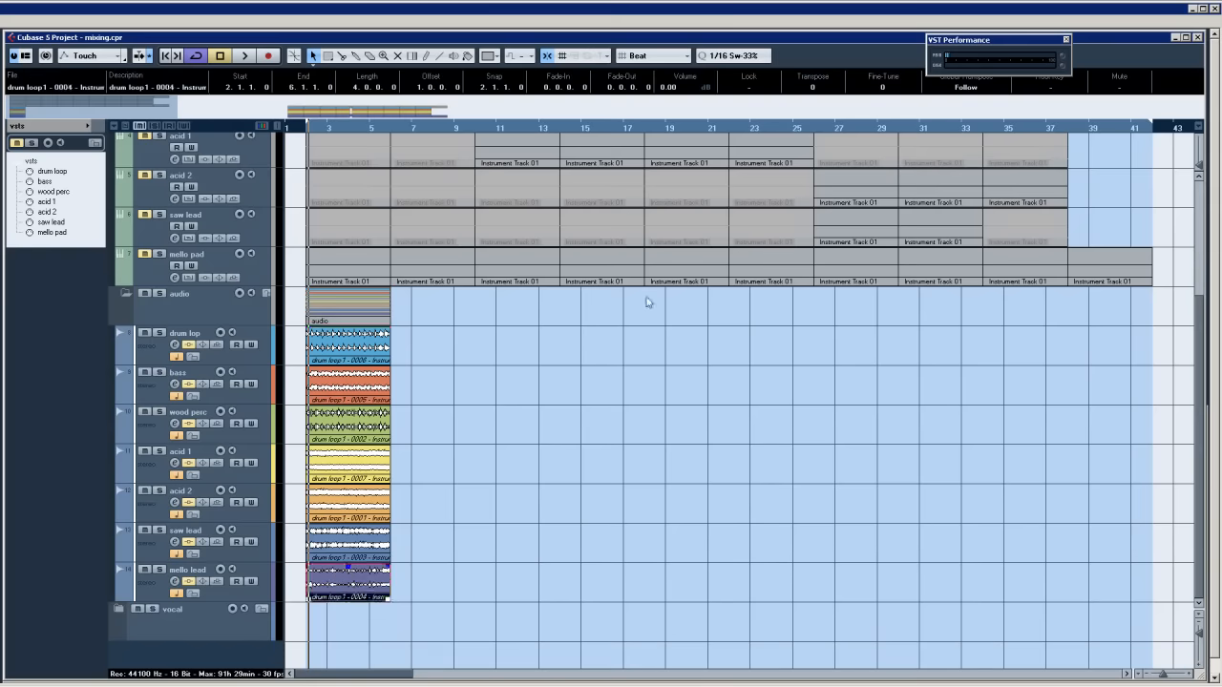
Duplicate the audio folder part nine times in a row so it fills the timeline up to bar 42.
{"action": "scroll", "coordinate": [649, 300], "scroll_direction": "up", "scroll_amount": 5}
{"action": "scroll", "coordinate": [824, 263], "scroll_direction": "down", "scroll_amount": 3}
{"action": "left_click", "coordinate": [336, 406]}
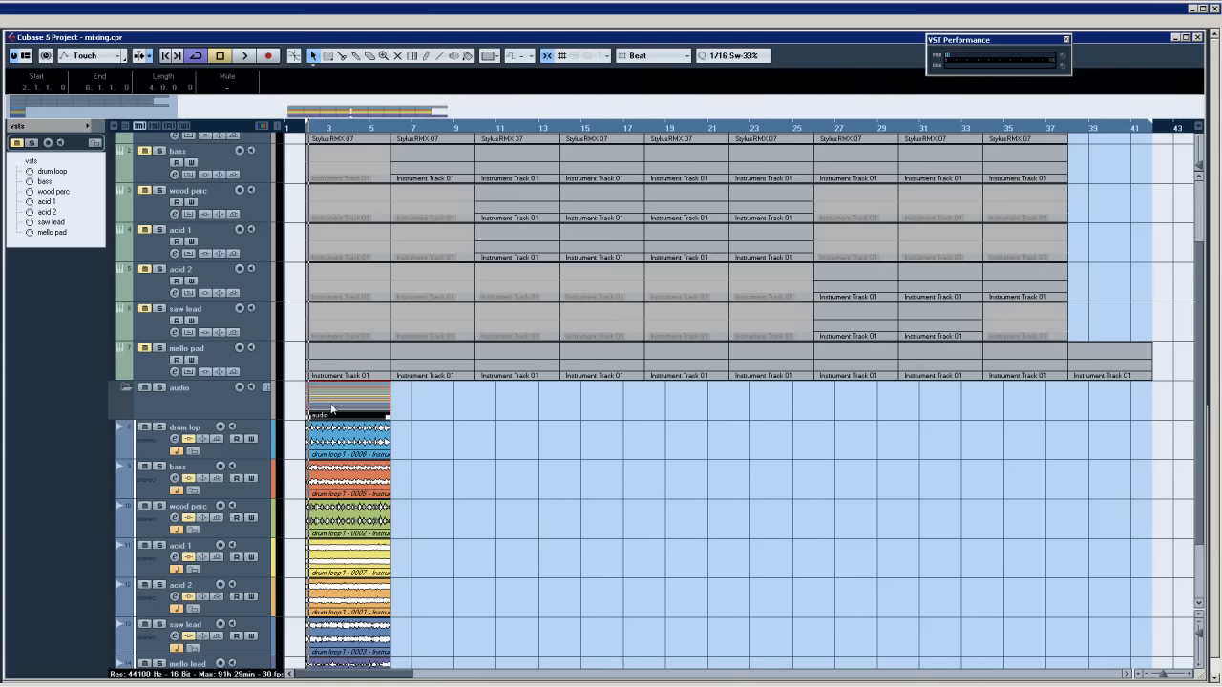
{"action": "key", "text": "ctrl+d"}
{"action": "key", "text": "ctrl+d"}
{"action": "key", "text": "ctrl+d"}
{"action": "key", "text": "ctrl+d"}
{"action": "key", "text": "ctrl+d"}
{"action": "key", "text": "ctrl+d"}
{"action": "key", "text": "ctrl+d"}
{"action": "key", "text": "ctrl+d"}
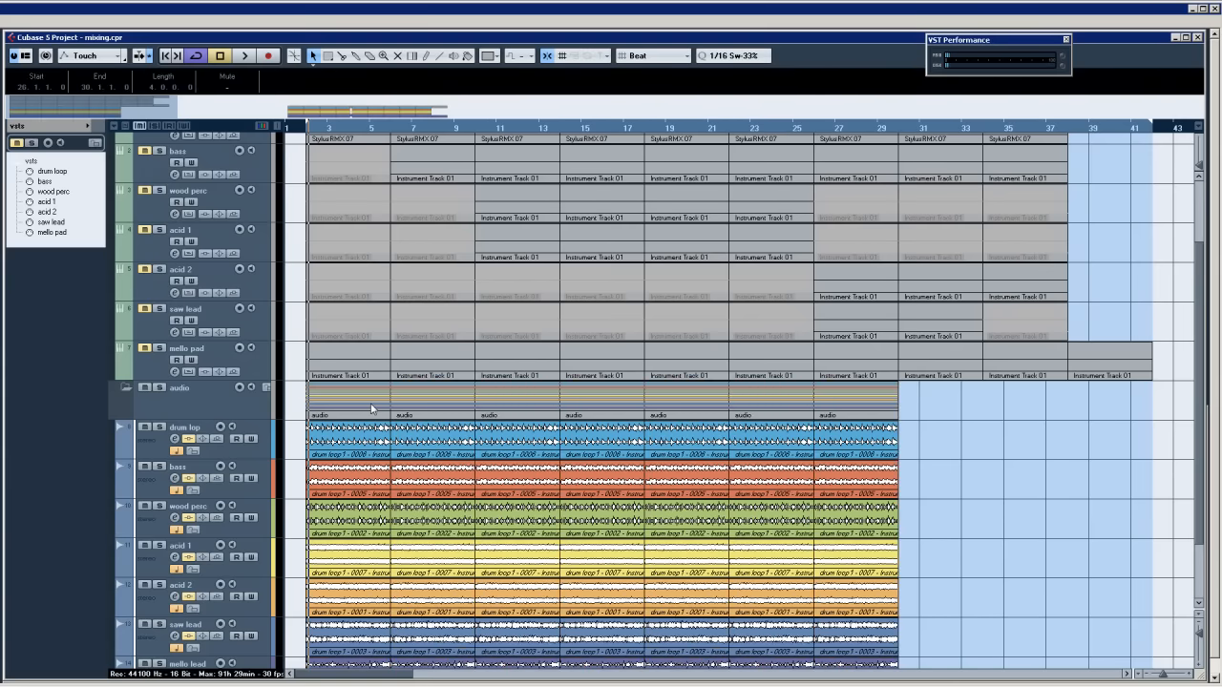
{"action": "key", "text": "ctrl+d"}
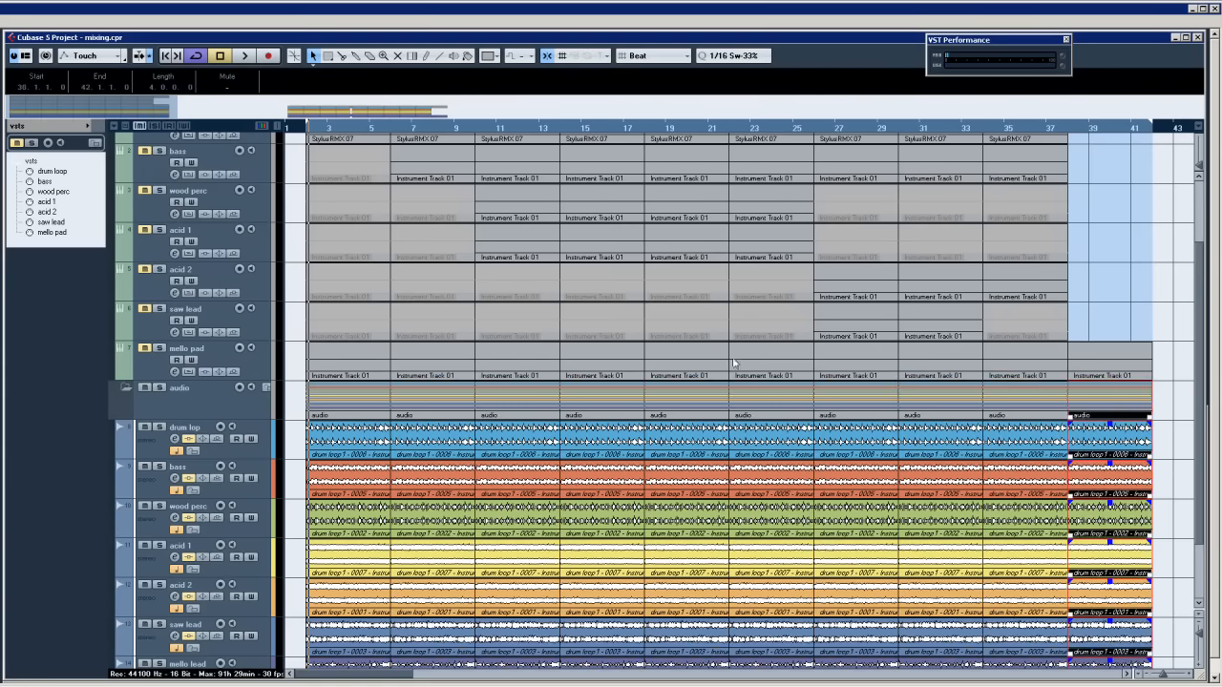
Mute all the duplicated parts in the audio folder with the Mute tool.
{"action": "scroll", "coordinate": [735, 363], "scroll_direction": "up", "scroll_amount": 2}
{"action": "scroll", "coordinate": [685, 446], "scroll_direction": "down", "scroll_amount": 2}
{"action": "right_click", "coordinate": [320, 441]}
{"action": "left_click", "coordinate": [393, 445]}
{"action": "left_click", "coordinate": [299, 449]}
{"action": "left_click_drag", "start_coordinate": [295, 404], "coordinate": [1058, 336]}
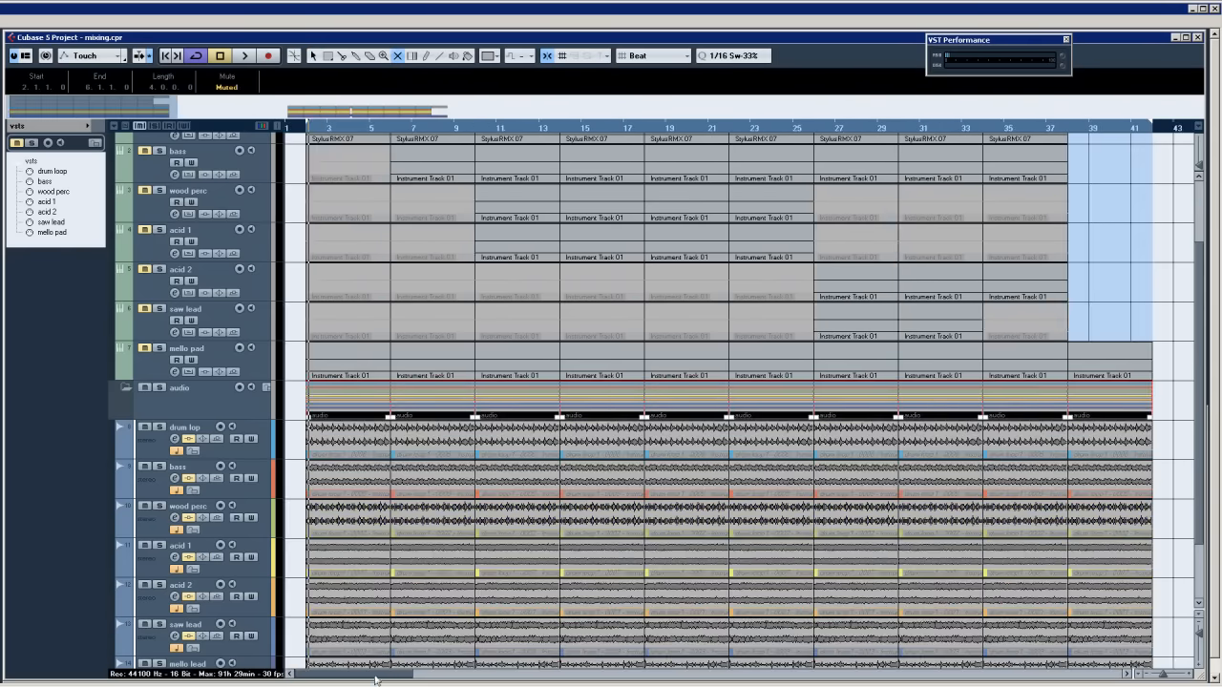
Unmute the drum lop parts from bar 2 to 38 and the bass parts from bar 6 to 38.
{"action": "scroll", "coordinate": [533, 405], "scroll_direction": "up", "scroll_amount": 3}
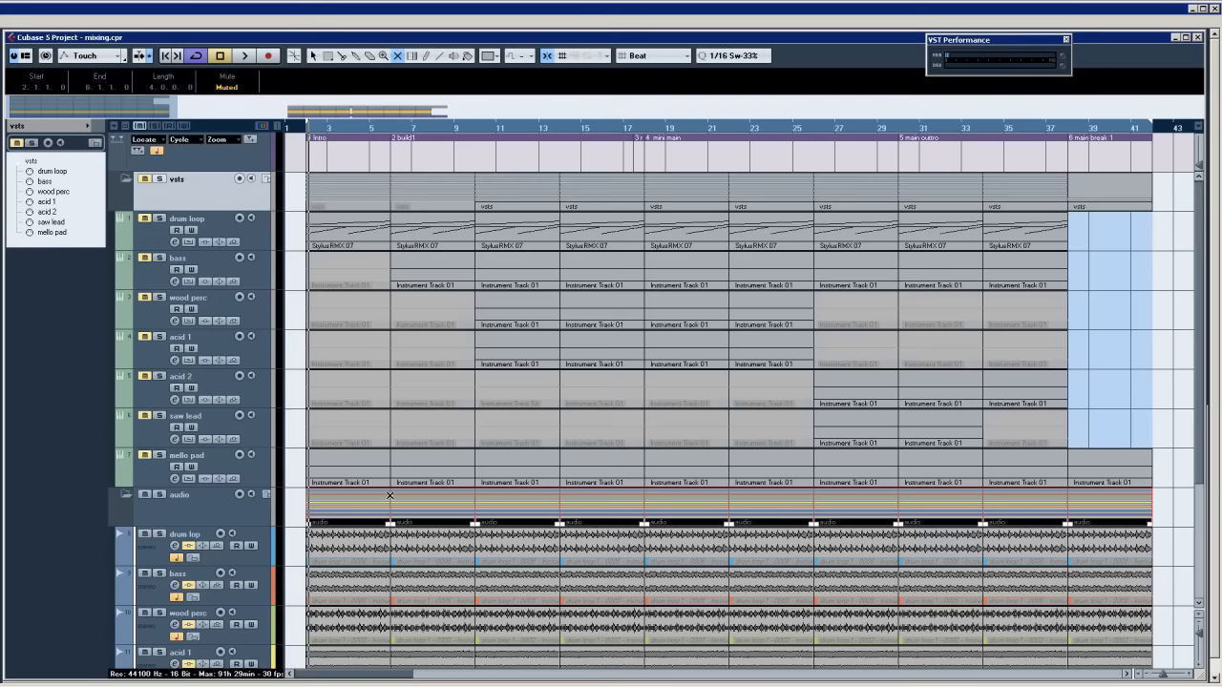
{"action": "left_click_drag", "start_coordinate": [354, 561], "coordinate": [1018, 542]}
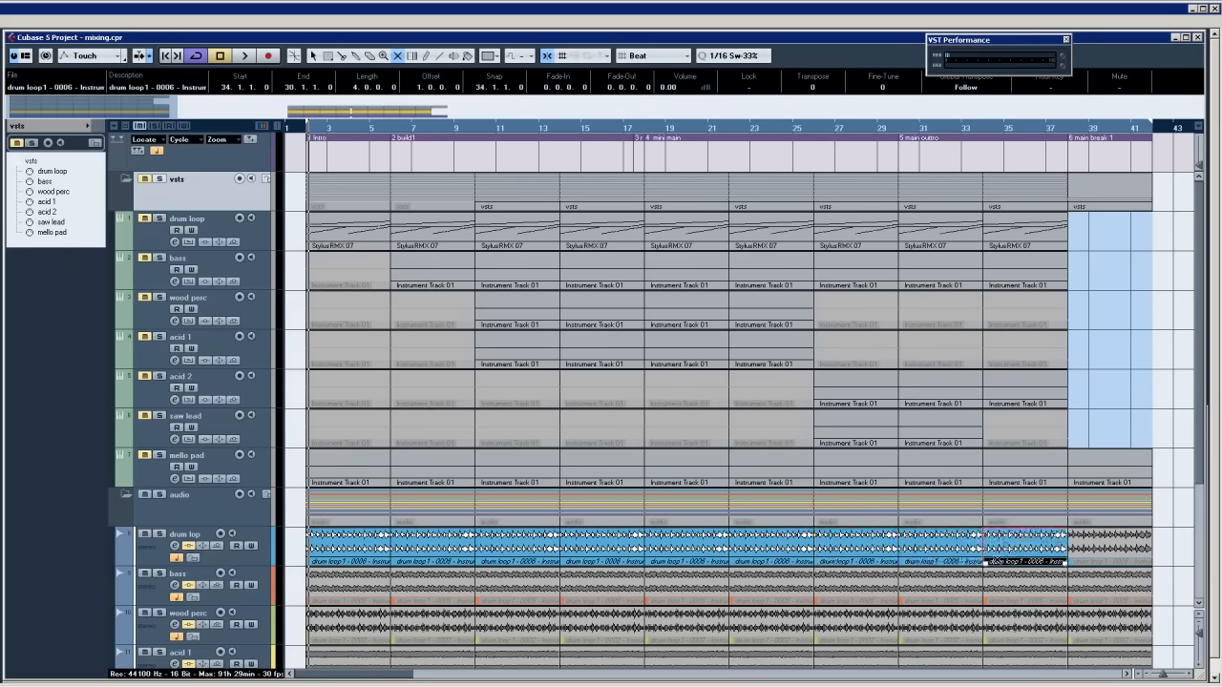
{"action": "left_click_drag", "start_coordinate": [1020, 589], "coordinate": [464, 559]}
Unmute wood perc and acid 1 at bars 10–26, acid 2 at 26–38, saw lead at 26–34 and all mello lead parts, matching vsts.
{"action": "scroll", "coordinate": [503, 482], "scroll_direction": "down", "scroll_amount": 3}
{"action": "mouse_move", "coordinate": [514, 528]}
{"action": "left_mouse_down"}
{"action": "mouse_move", "coordinate": [511, 554]}
{"action": "mouse_move", "coordinate": [589, 545]}
{"action": "mouse_move", "coordinate": [594, 521]}
{"action": "left_mouse_up"}
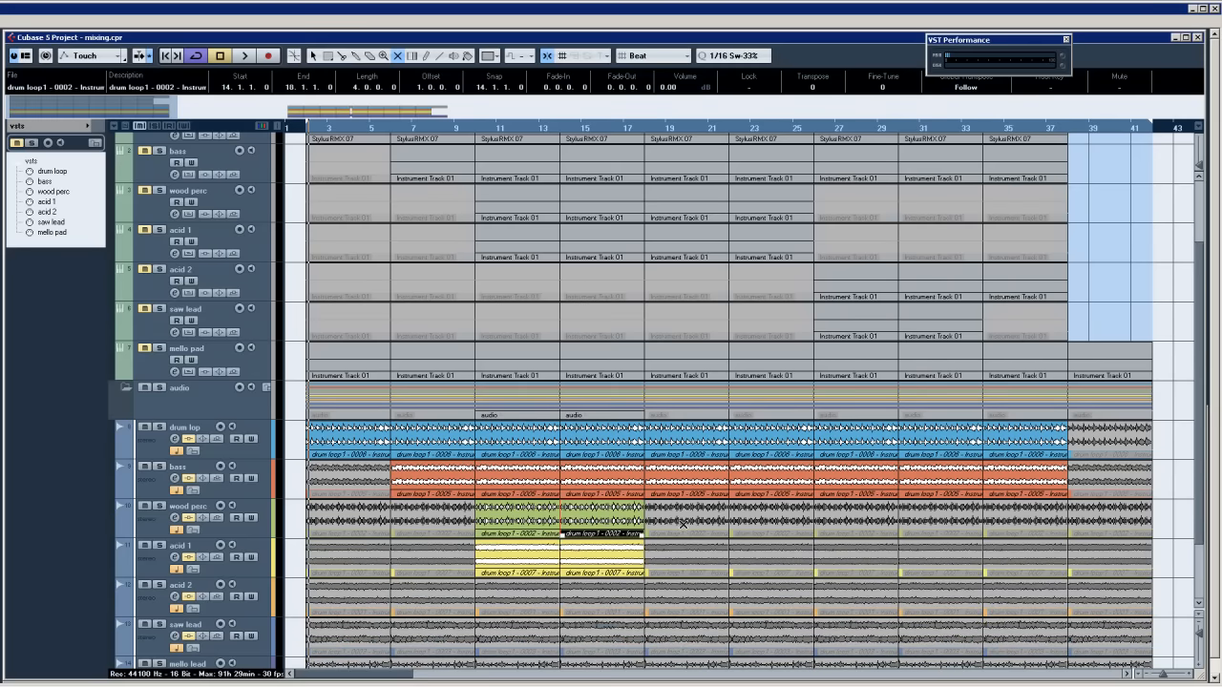
{"action": "left_click_drag", "start_coordinate": [683, 524], "coordinate": [779, 529]}
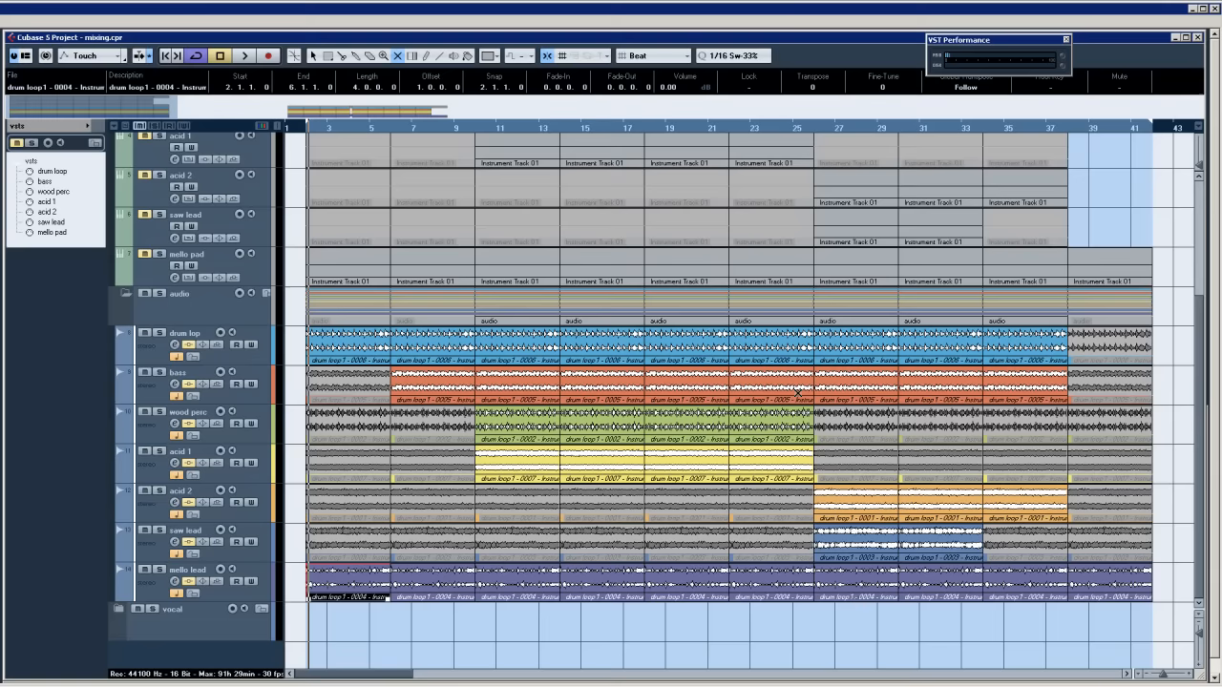
{"action": "scroll", "coordinate": [726, 487], "scroll_direction": "up", "scroll_amount": 5}
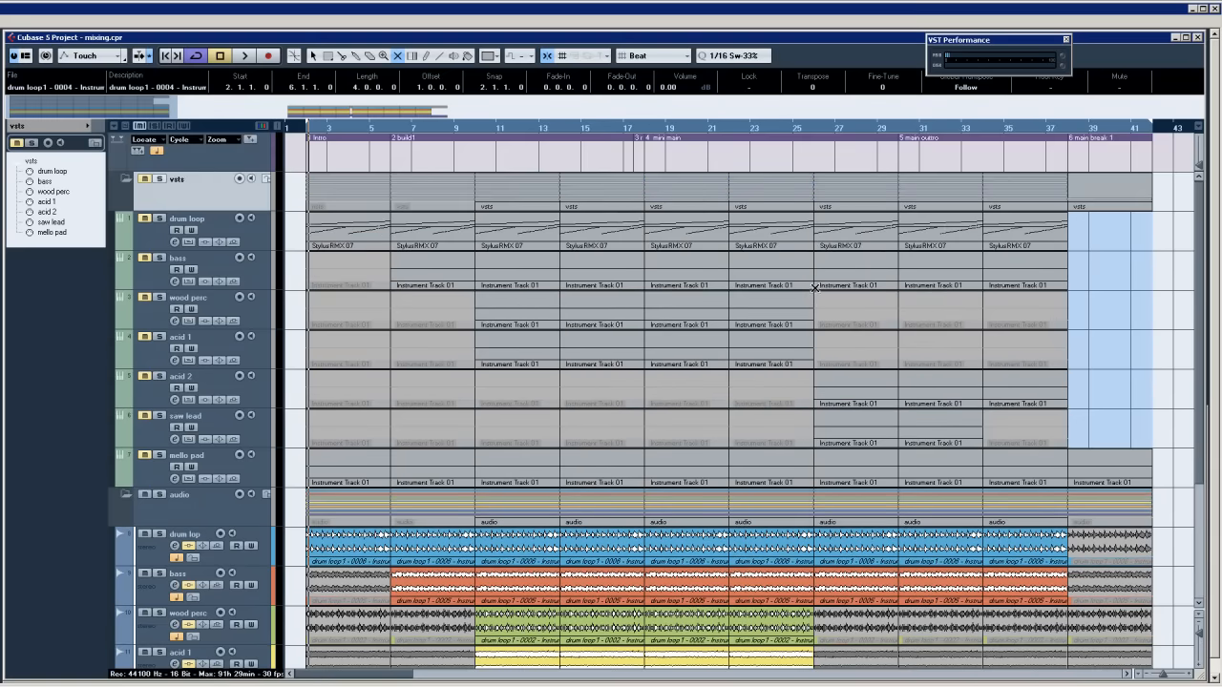
{"action": "scroll", "coordinate": [815, 288], "scroll_direction": "down", "scroll_amount": 5}
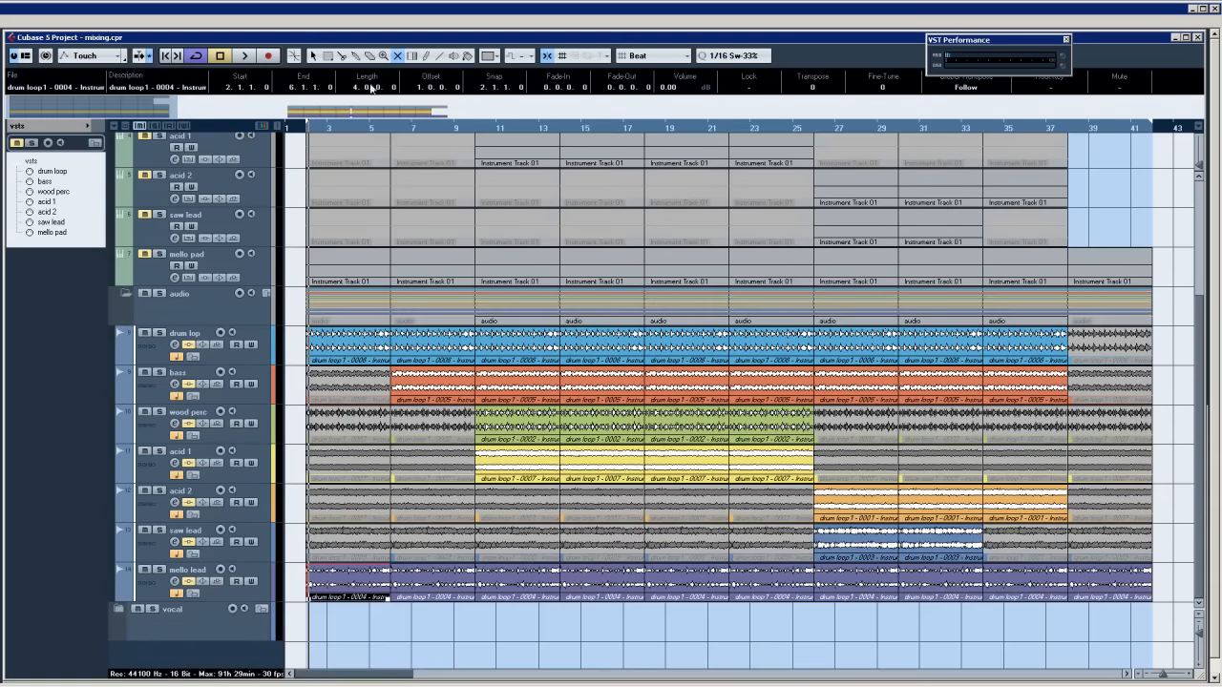
Audition the audio arrangement from the start, around bar 13 and from bar 26, and stop playback.
{"action": "key", "text": "space"}
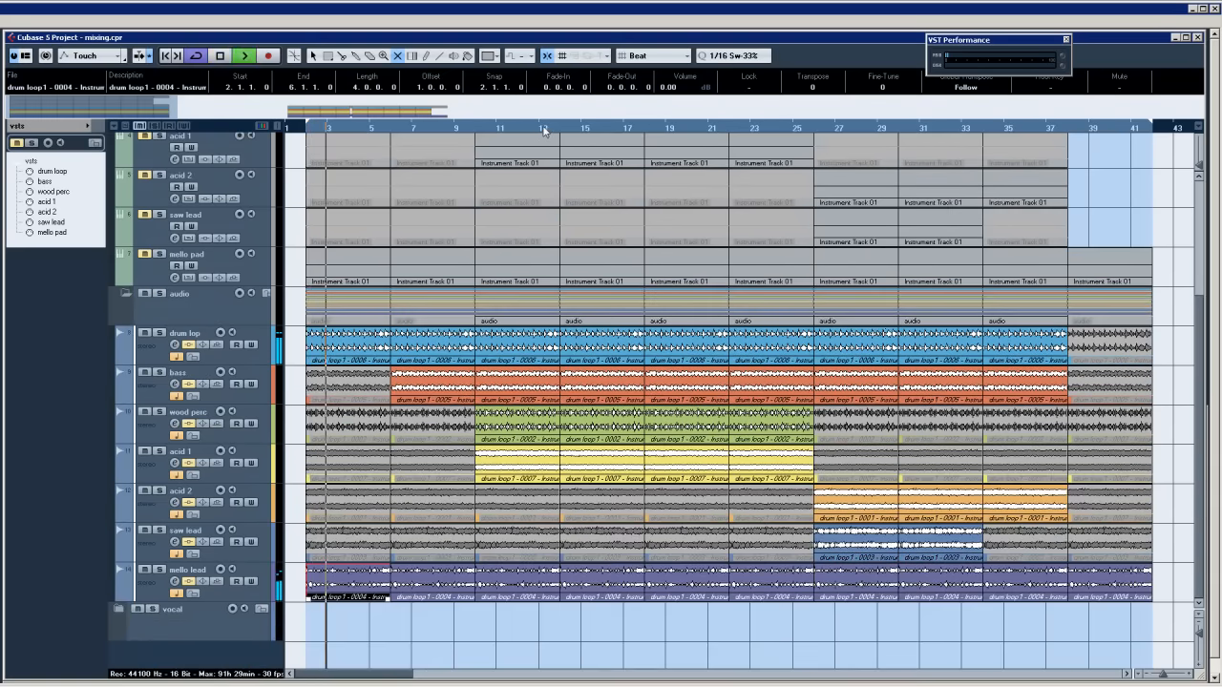
{"action": "left_click", "coordinate": [544, 128]}
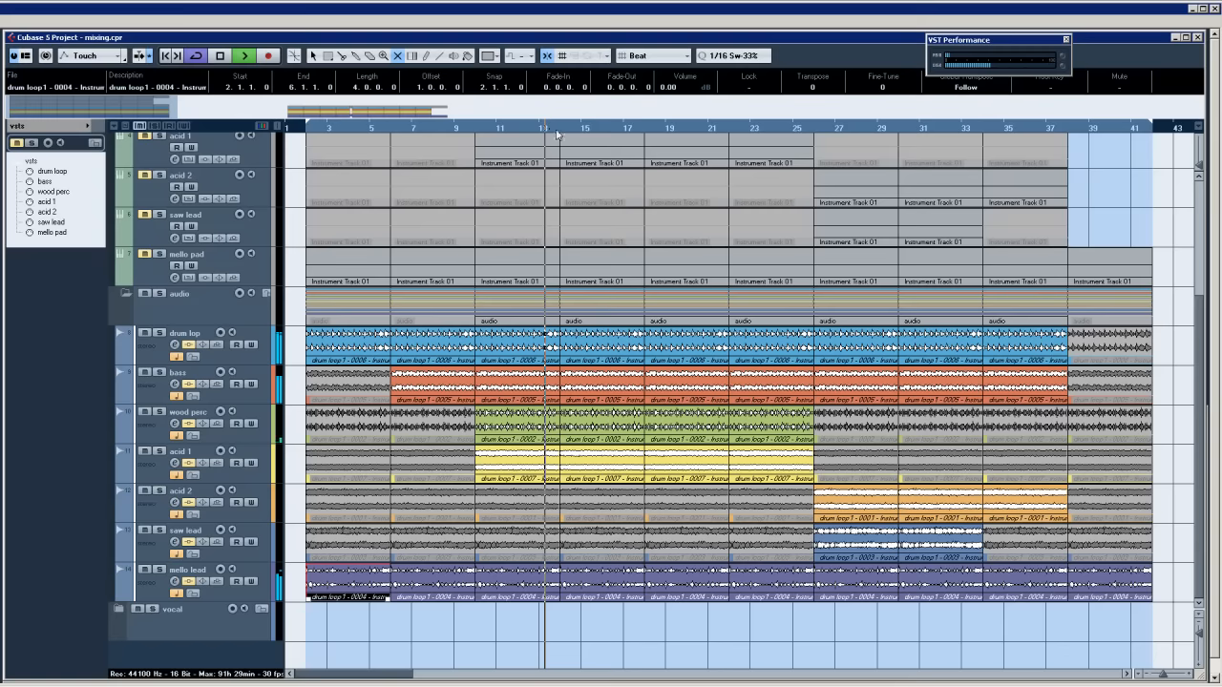
{"action": "left_click", "coordinate": [812, 127]}
{"action": "key", "text": "space"}
{"action": "scroll", "coordinate": [479, 362], "scroll_direction": "up", "scroll_amount": 5}
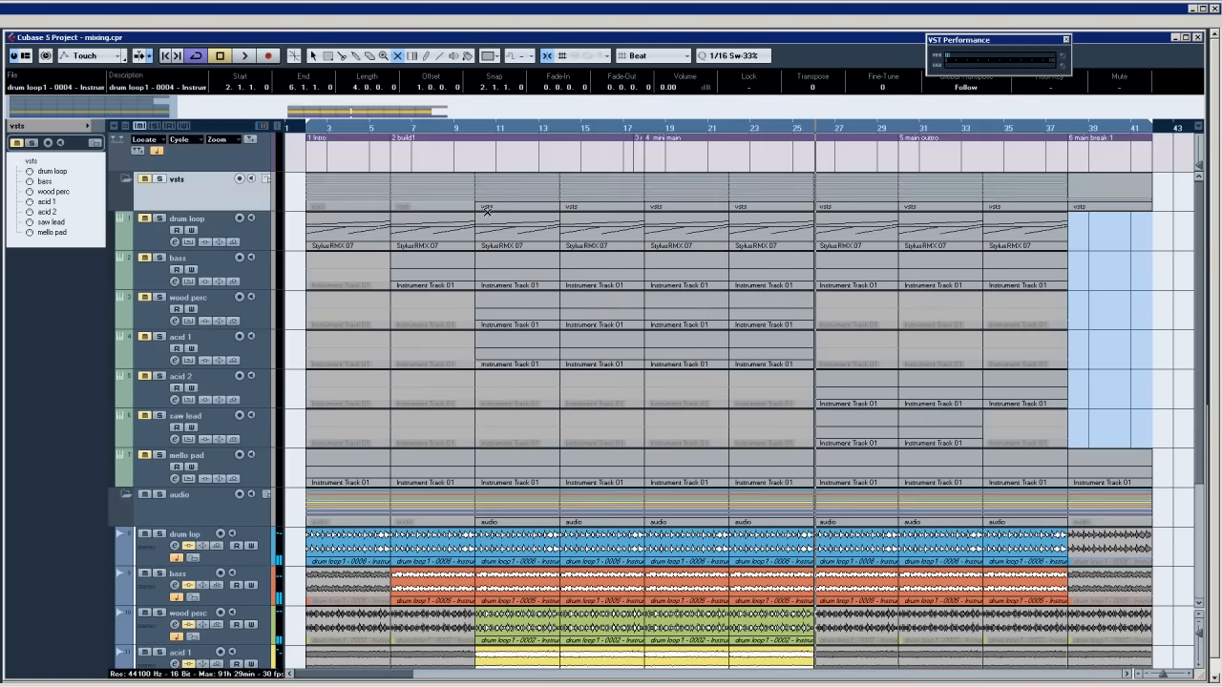
Collapse the vsts folder and keep only the audio folder expanded in the track list.
{"action": "left_click", "coordinate": [127, 495]}
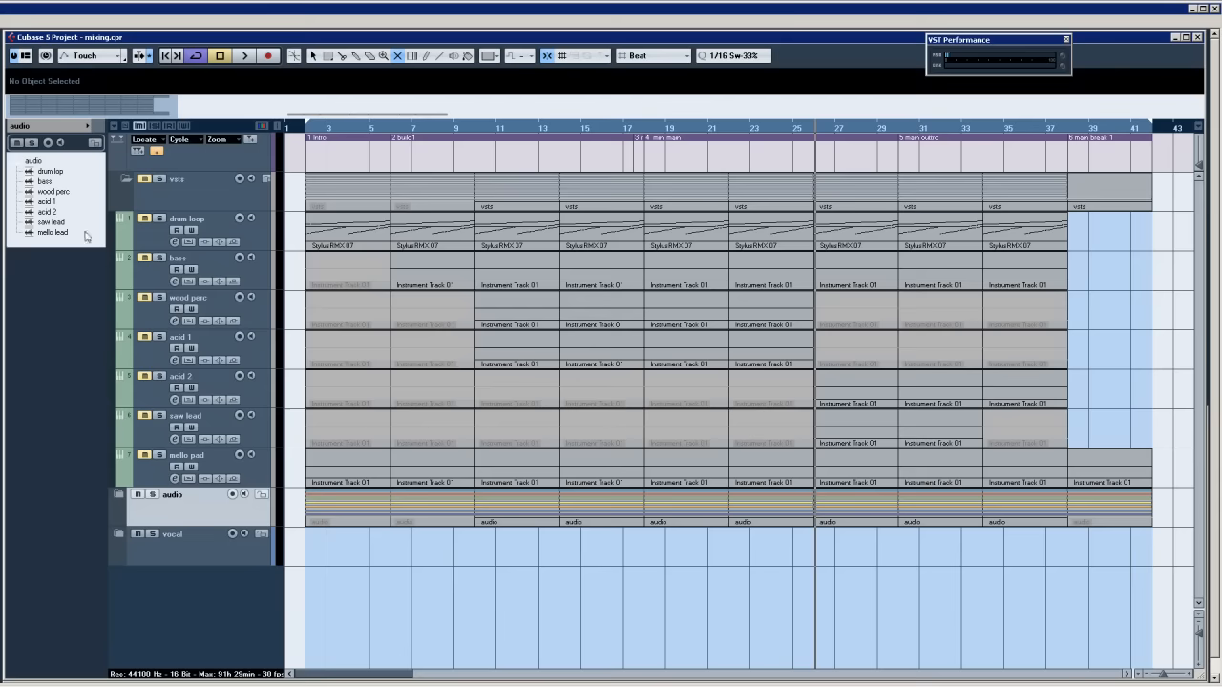
{"action": "left_click", "coordinate": [126, 178]}
{"action": "left_click", "coordinate": [124, 223]}
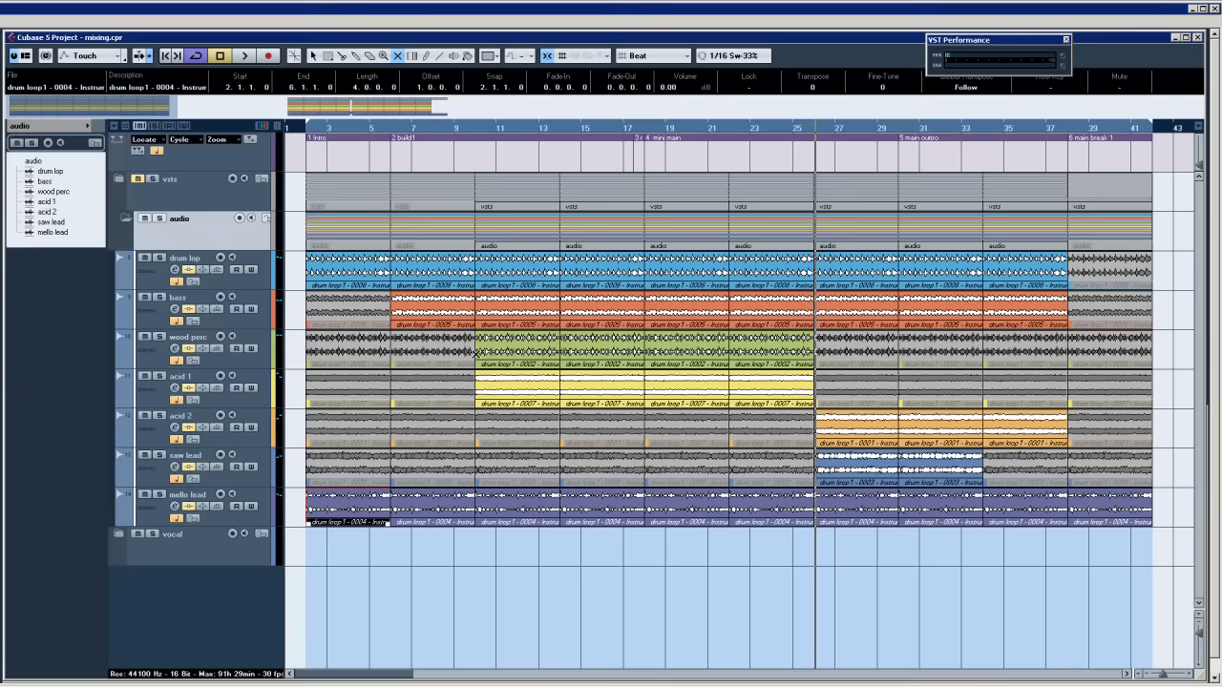
Compare the vsts and audio folders by expanding each in turn with the other collapsed, and select the vsts folder track.
{"action": "left_click", "coordinate": [125, 219]}
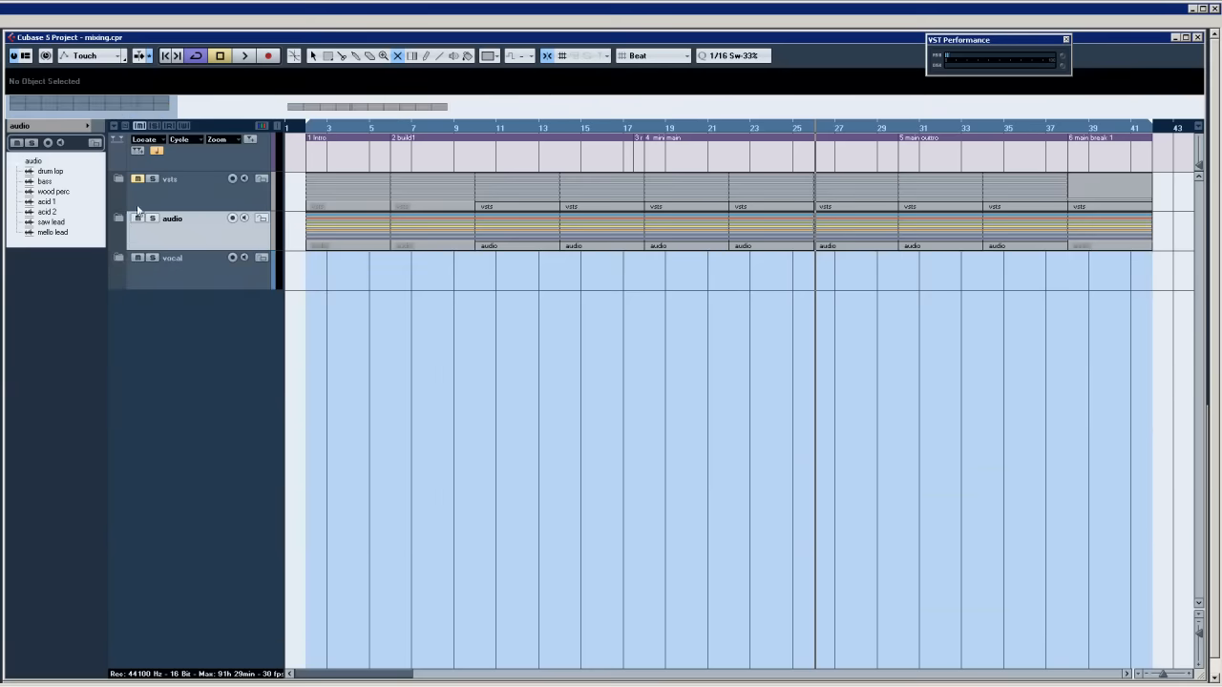
{"action": "left_click", "coordinate": [122, 184]}
{"action": "left_click", "coordinate": [119, 180]}
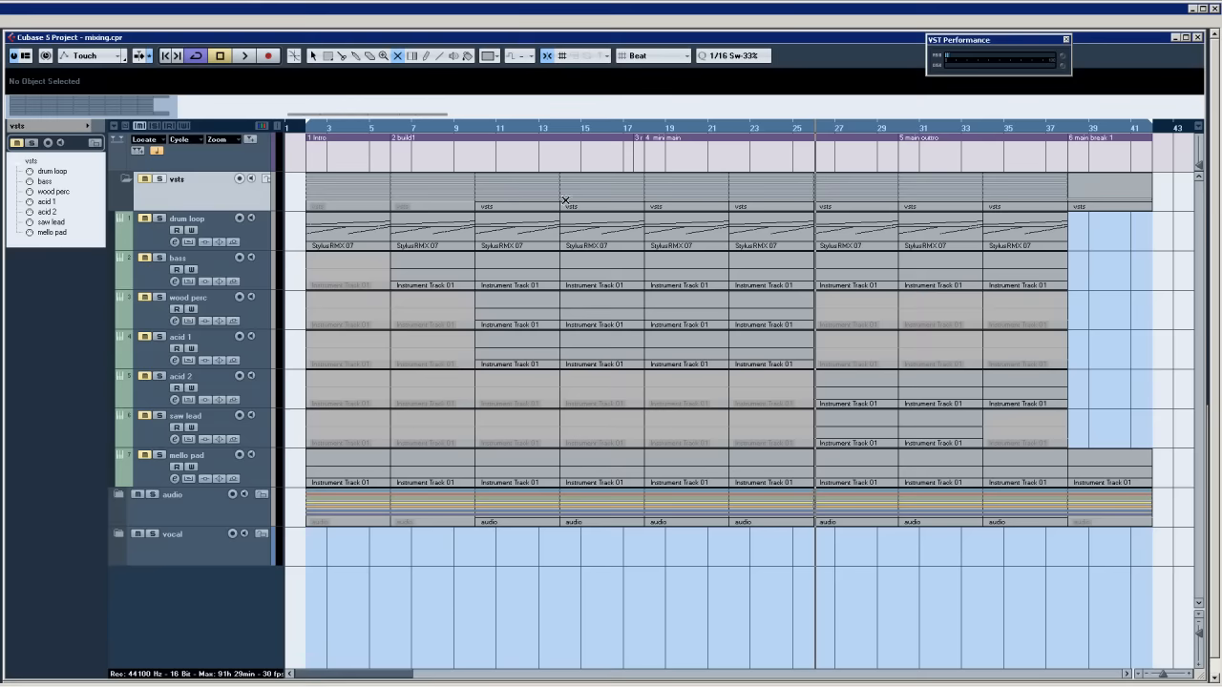
{"action": "left_click", "coordinate": [127, 180]}
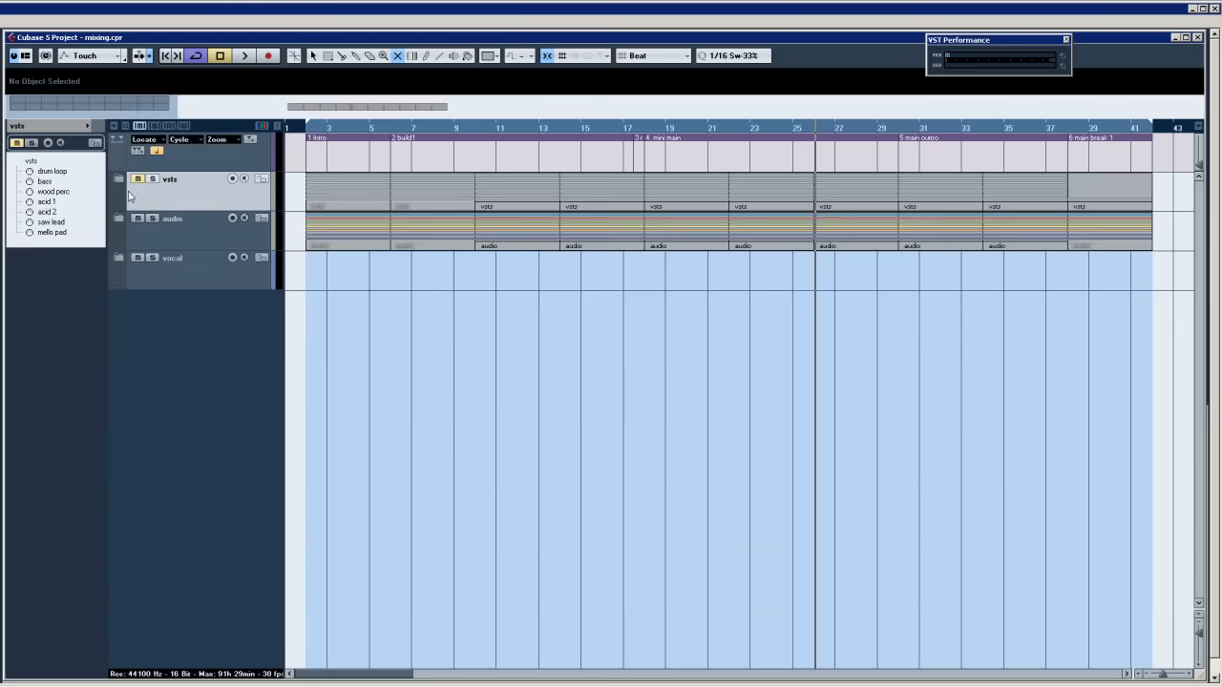
{"action": "left_click", "coordinate": [124, 218]}
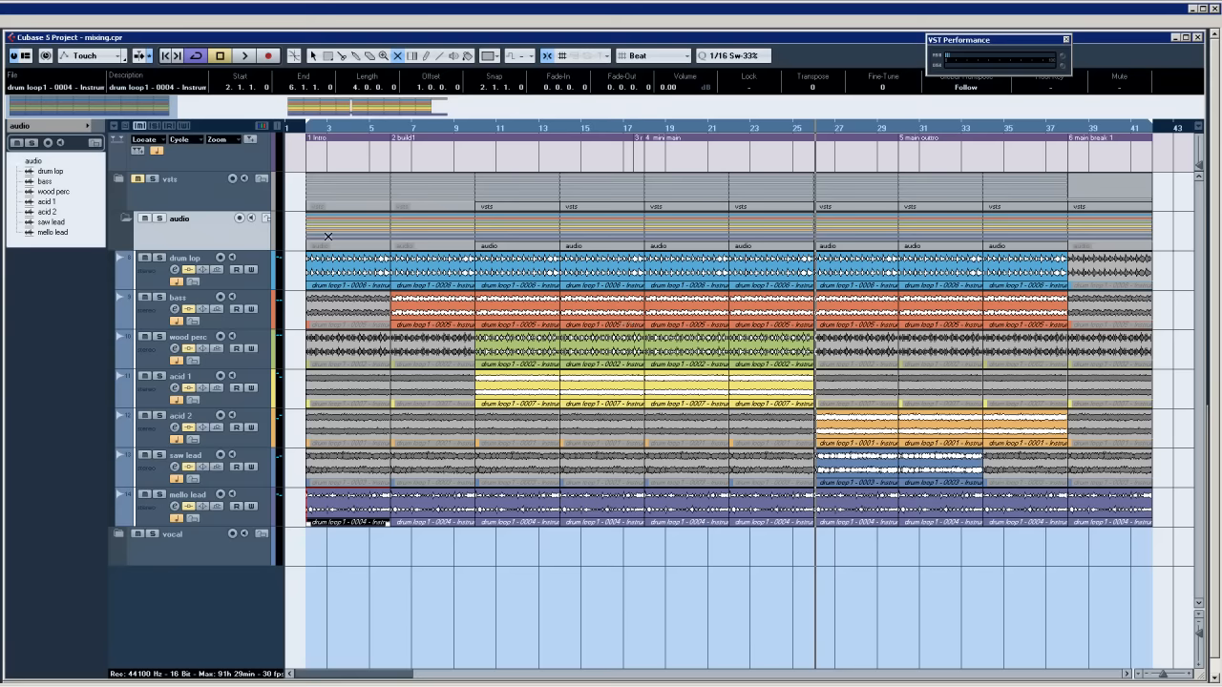
{"action": "left_click", "coordinate": [196, 198]}
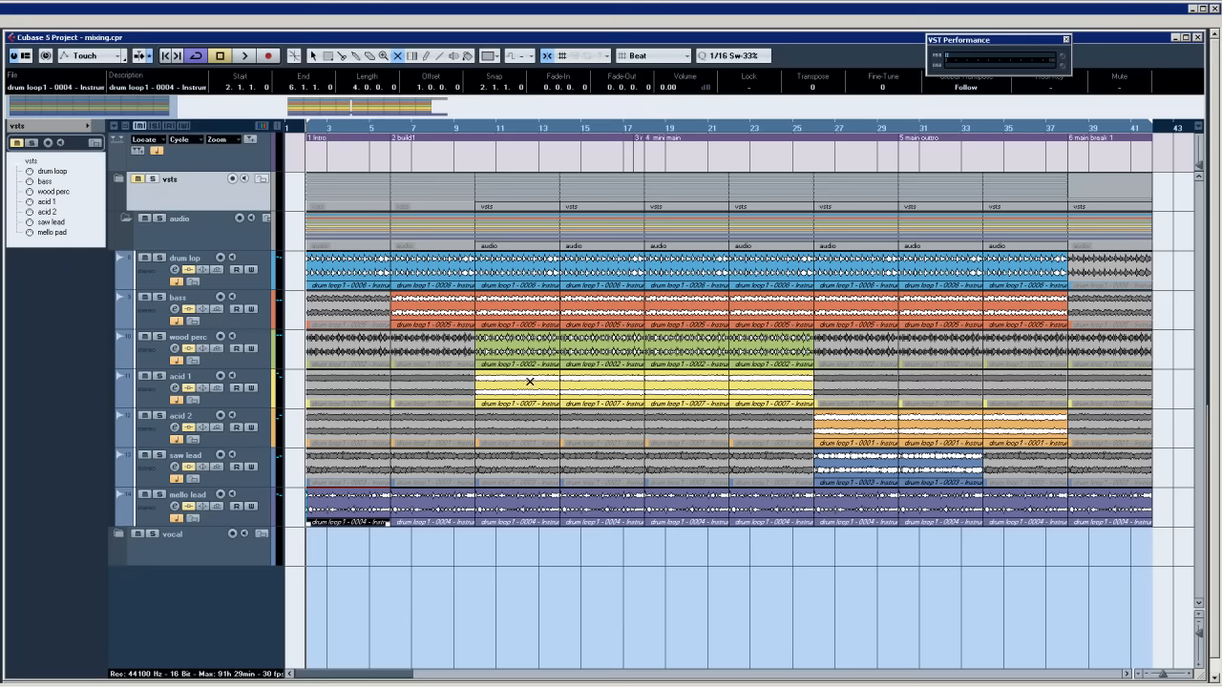
Switch from the Mute tool to the Object Selection tool.
{"action": "right_click", "coordinate": [412, 246]}
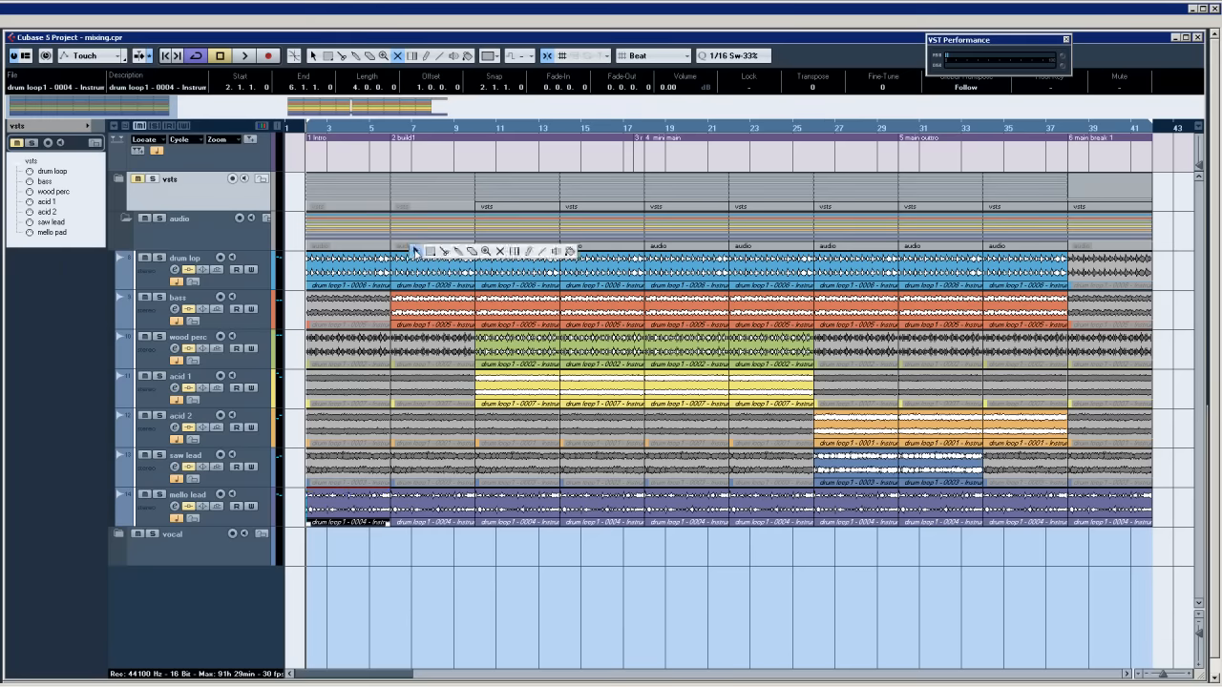
{"action": "left_click", "coordinate": [416, 250]}
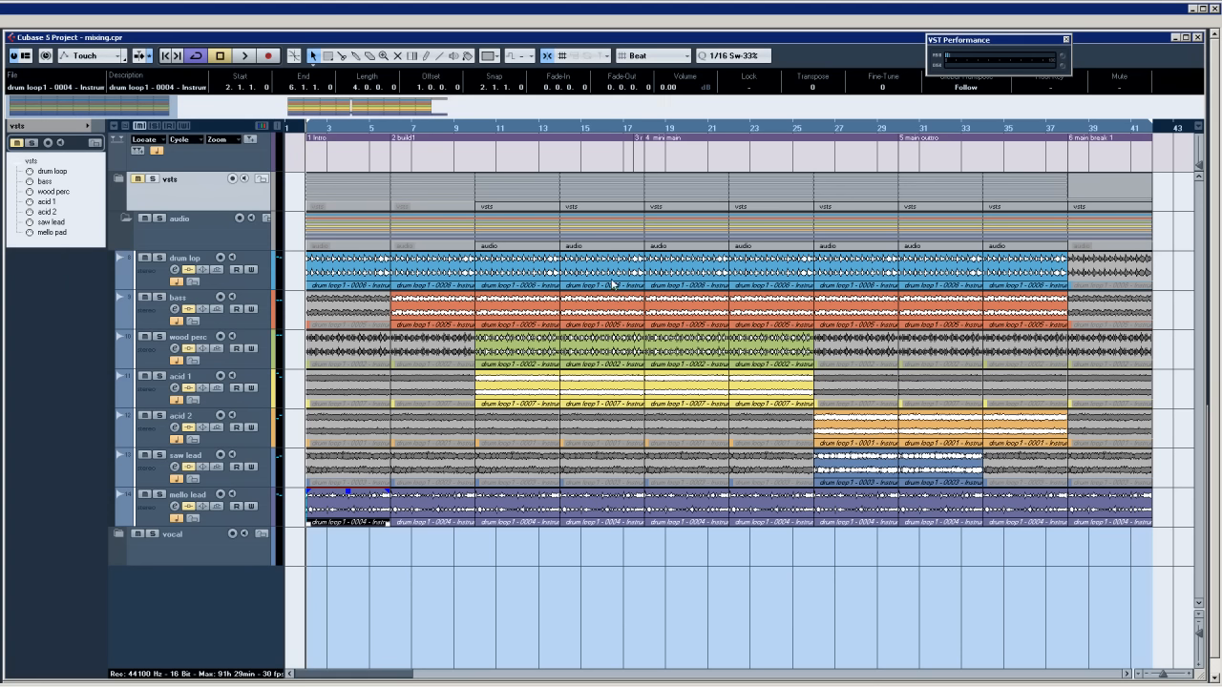
{"action": "left_click", "coordinate": [590, 276]}
{"action": "key", "text": "Down"}
{"action": "key", "text": "Down"}
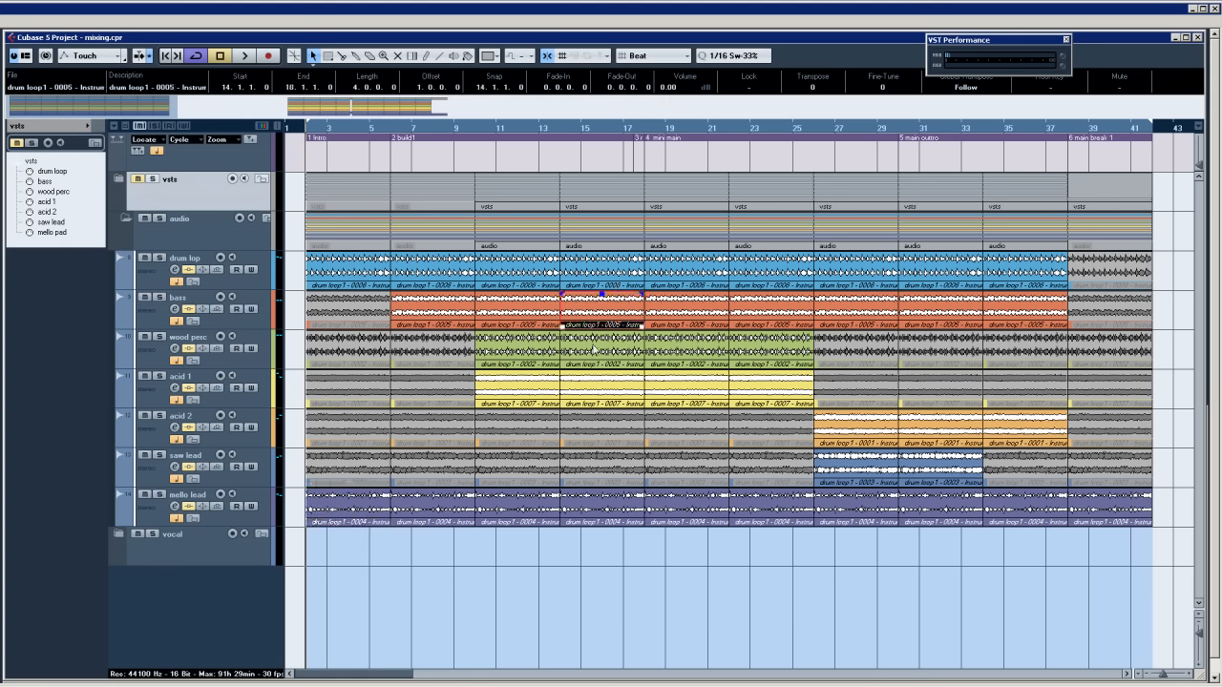
{"action": "left_click", "coordinate": [584, 276]}
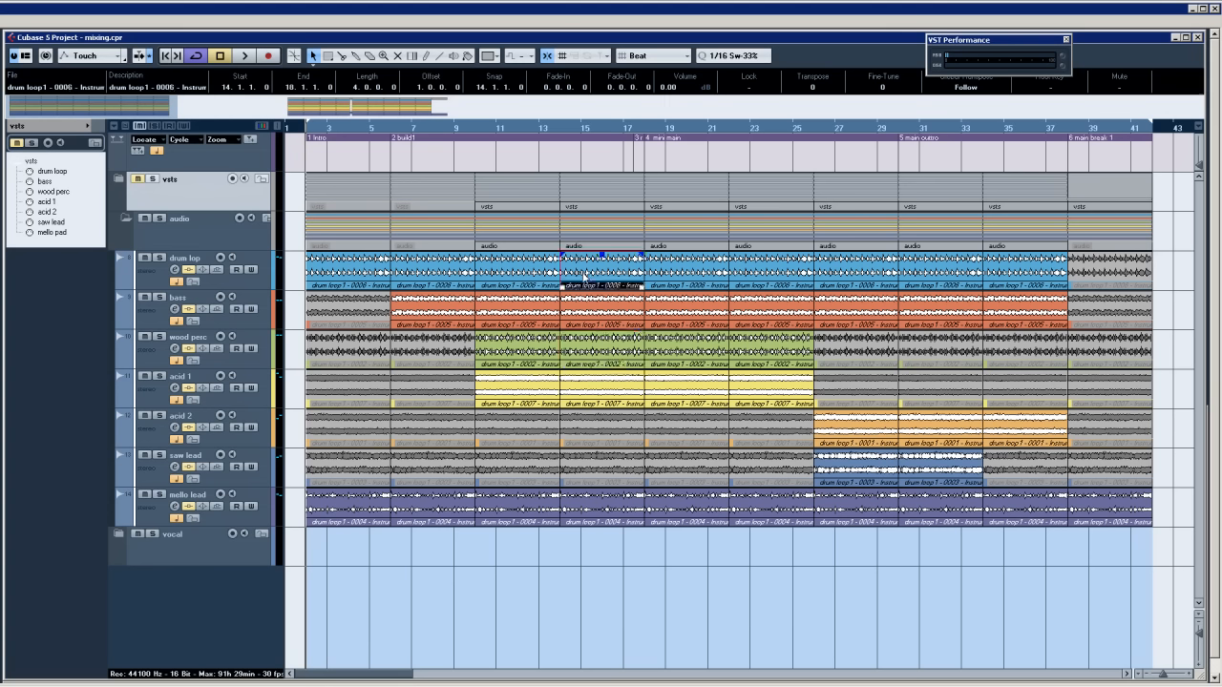
{"action": "left_click", "coordinate": [581, 306]}
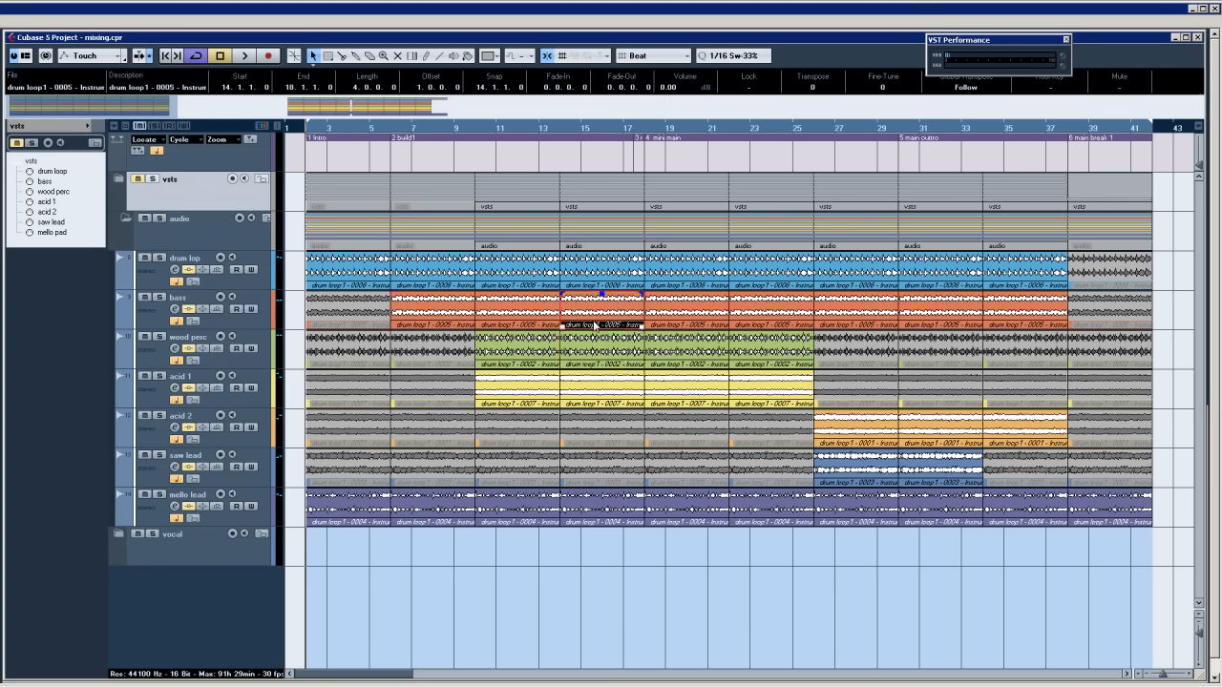
{"action": "left_click", "coordinate": [602, 390]}
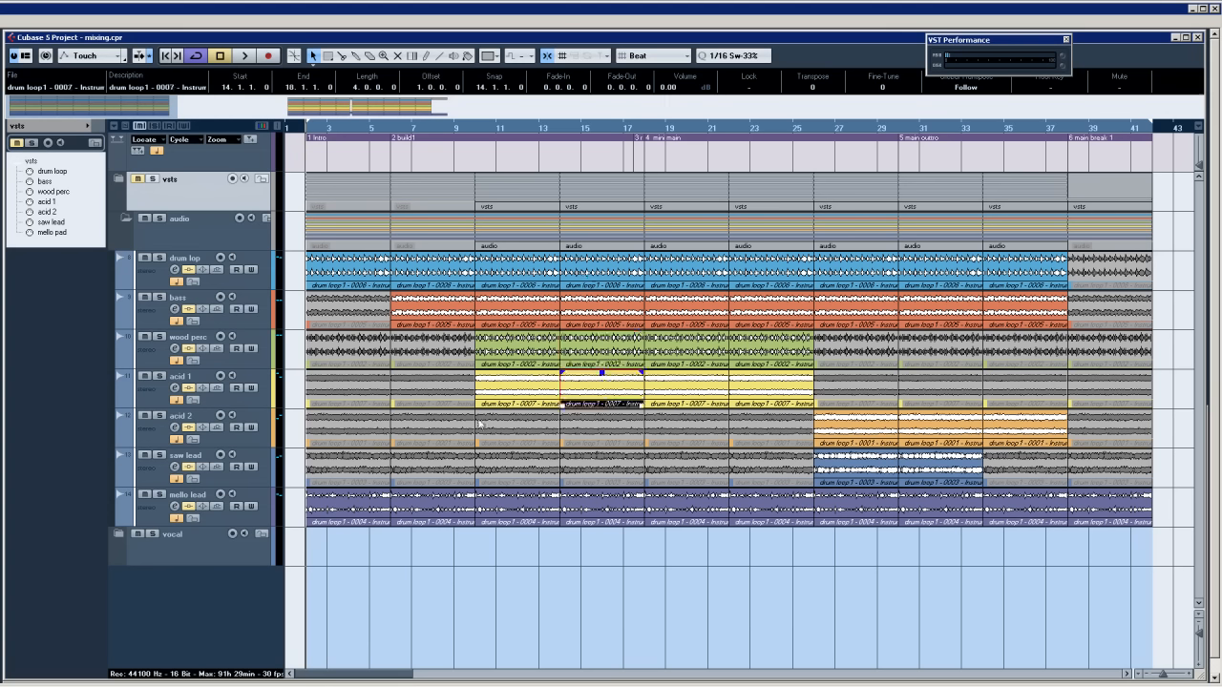
{"action": "left_click", "coordinate": [584, 272]}
{"action": "left_click", "coordinate": [586, 311]}
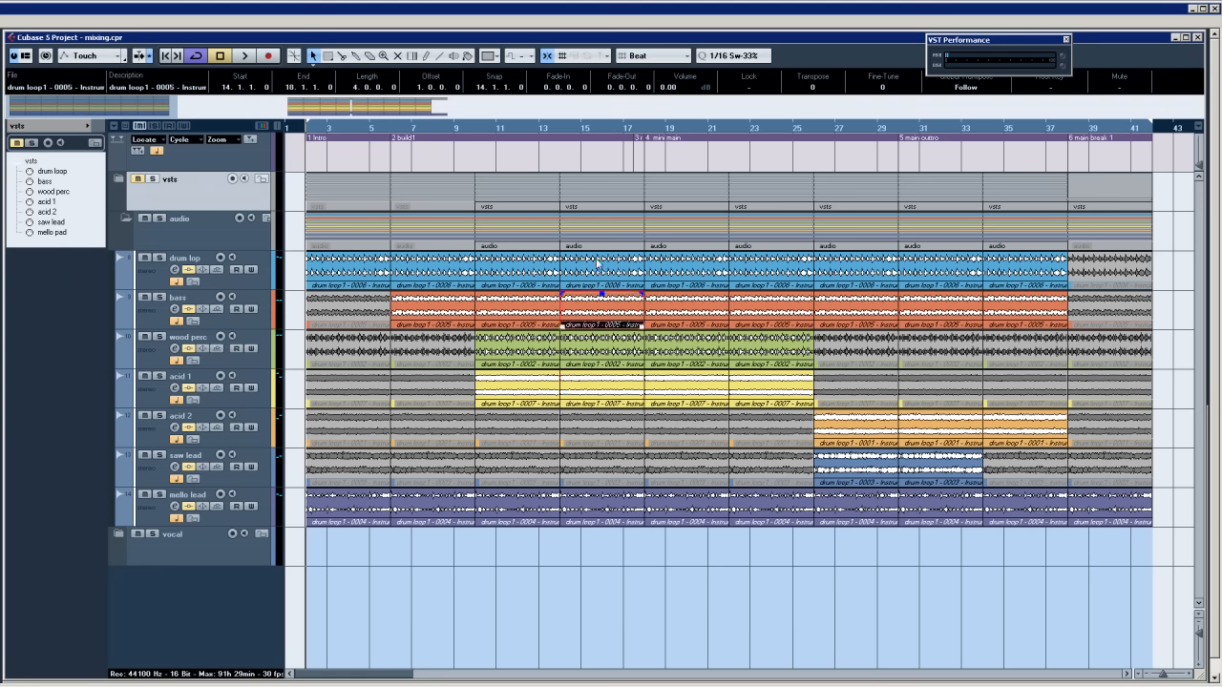
{"action": "left_click", "coordinate": [599, 266]}
{"action": "left_click", "coordinate": [600, 305]}
{"action": "left_click", "coordinate": [600, 271]}
{"action": "left_click", "coordinate": [600, 304]}
Play into the acid 1 entry at bar 10, stop, and stretch a fade-in across the full length of its first audible event.
{"action": "key", "text": "space"}
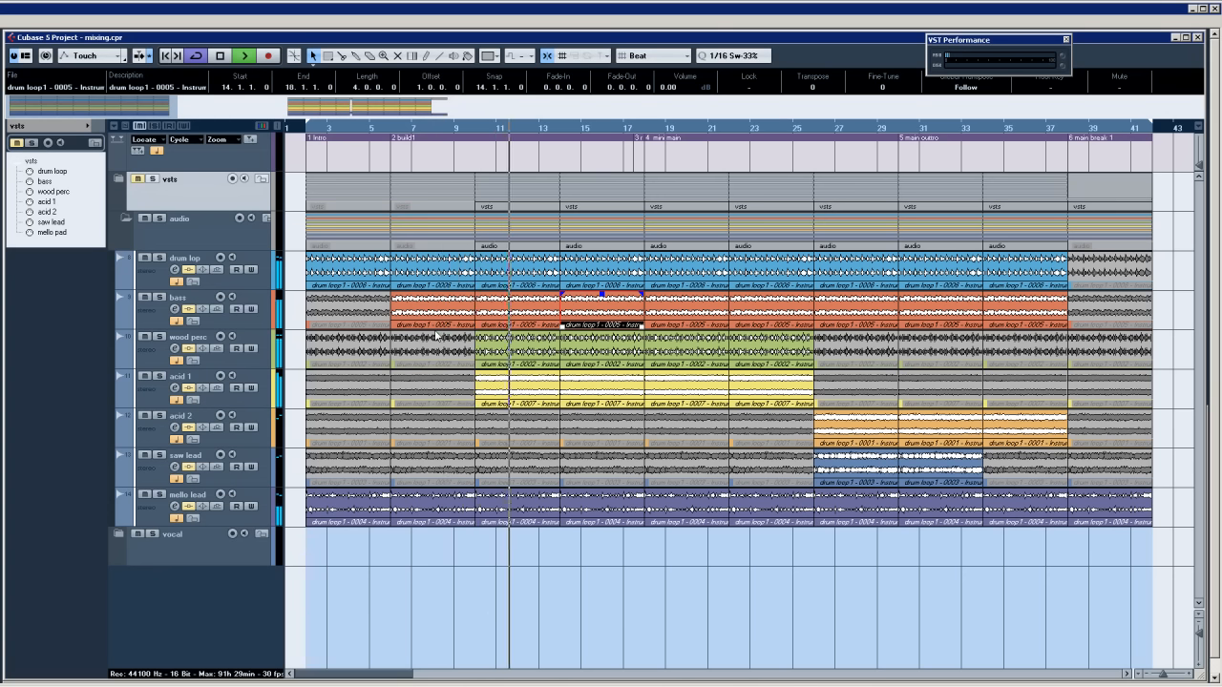
{"action": "key", "text": "space"}
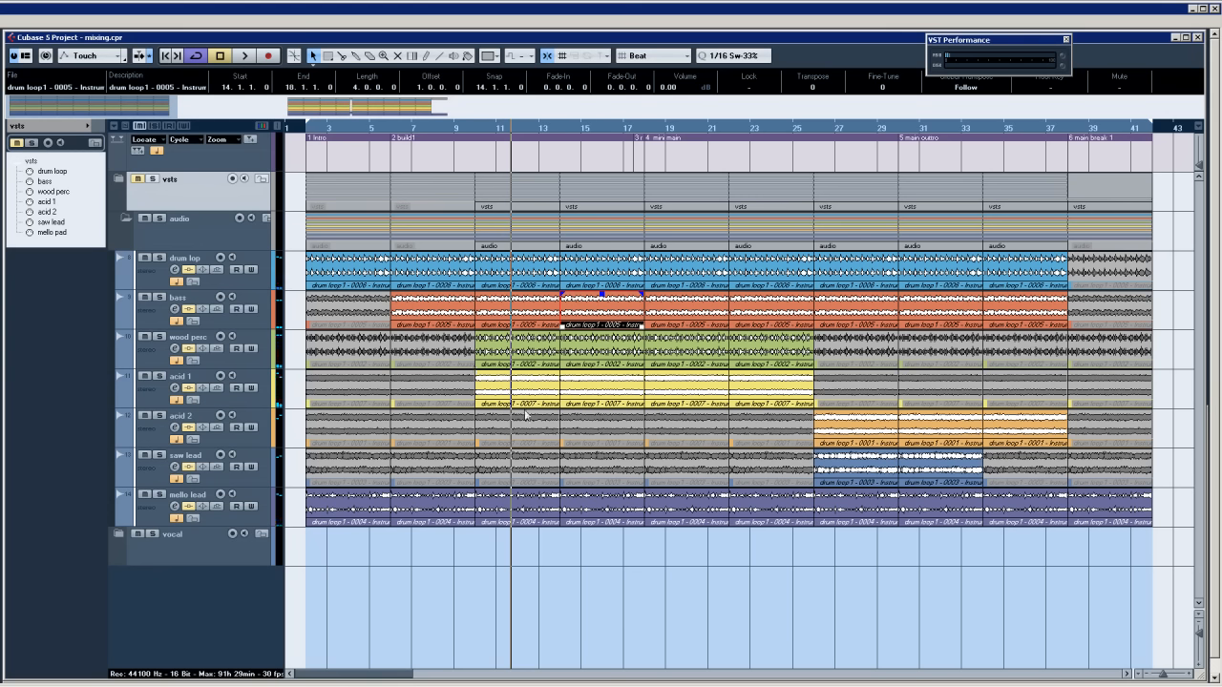
{"action": "left_click", "coordinate": [493, 383]}
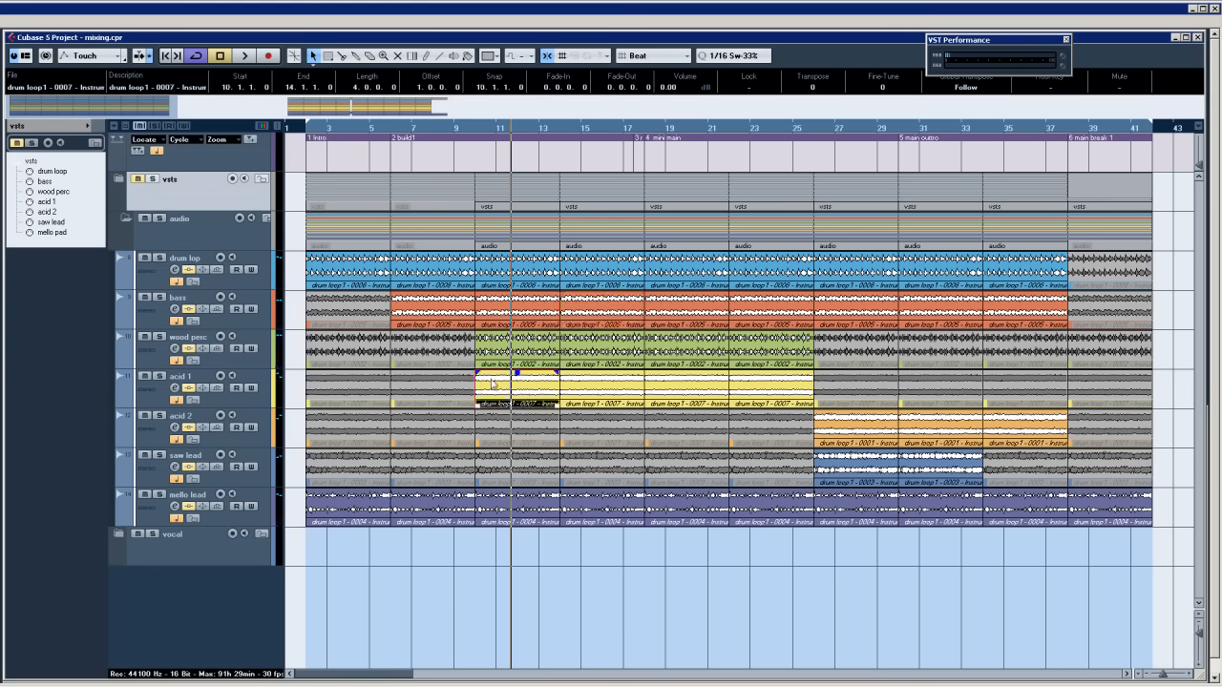
{"action": "left_click_drag", "start_coordinate": [516, 373], "coordinate": [561, 380]}
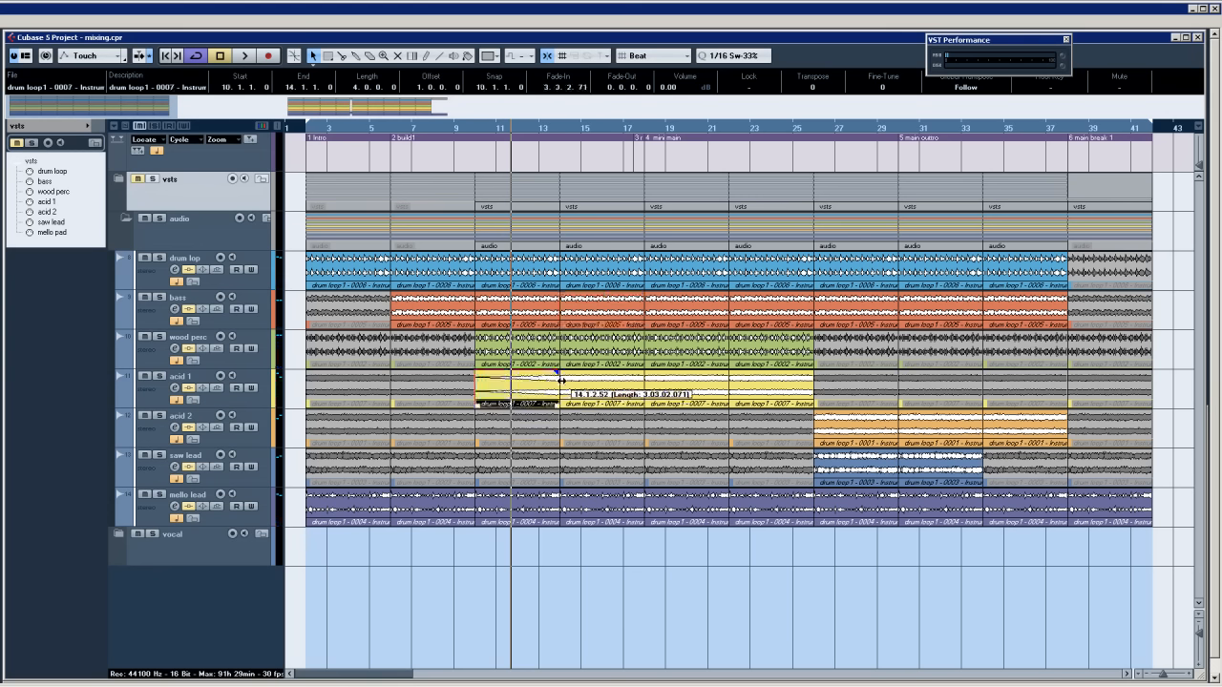
Audition the acid 1 fade-in from about bar 9 until just past bar 14.
{"action": "left_click", "coordinate": [452, 130]}
{"action": "key", "text": "space"}
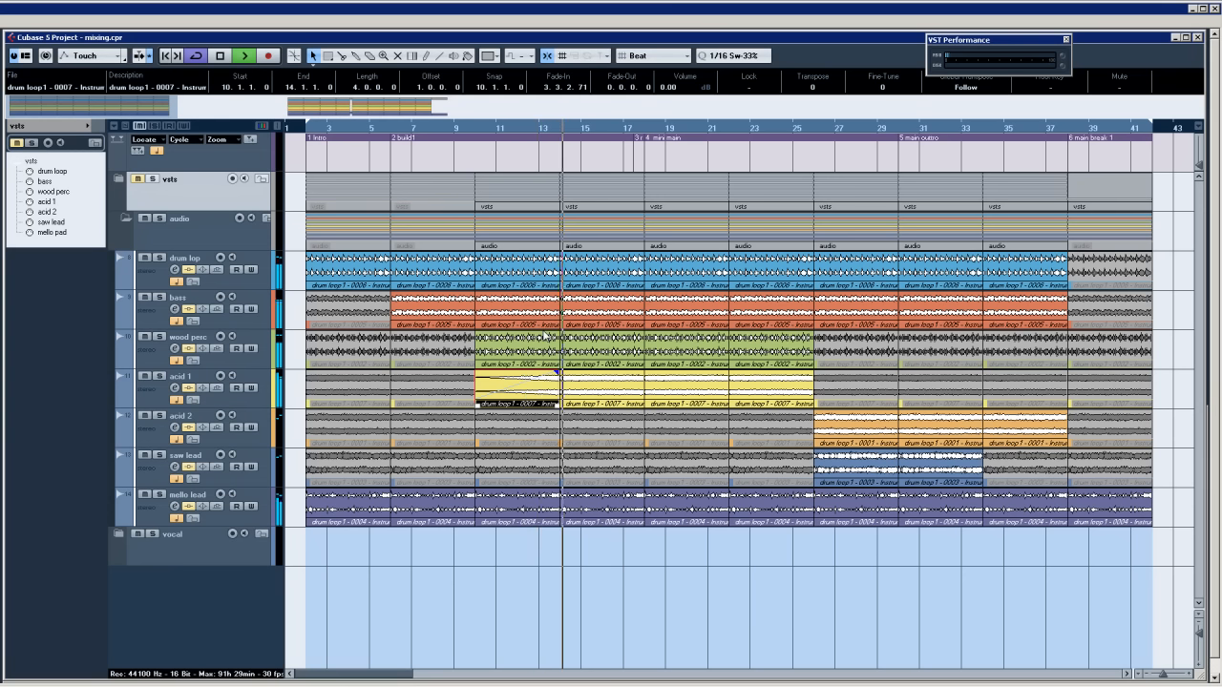
{"action": "key", "text": "space"}
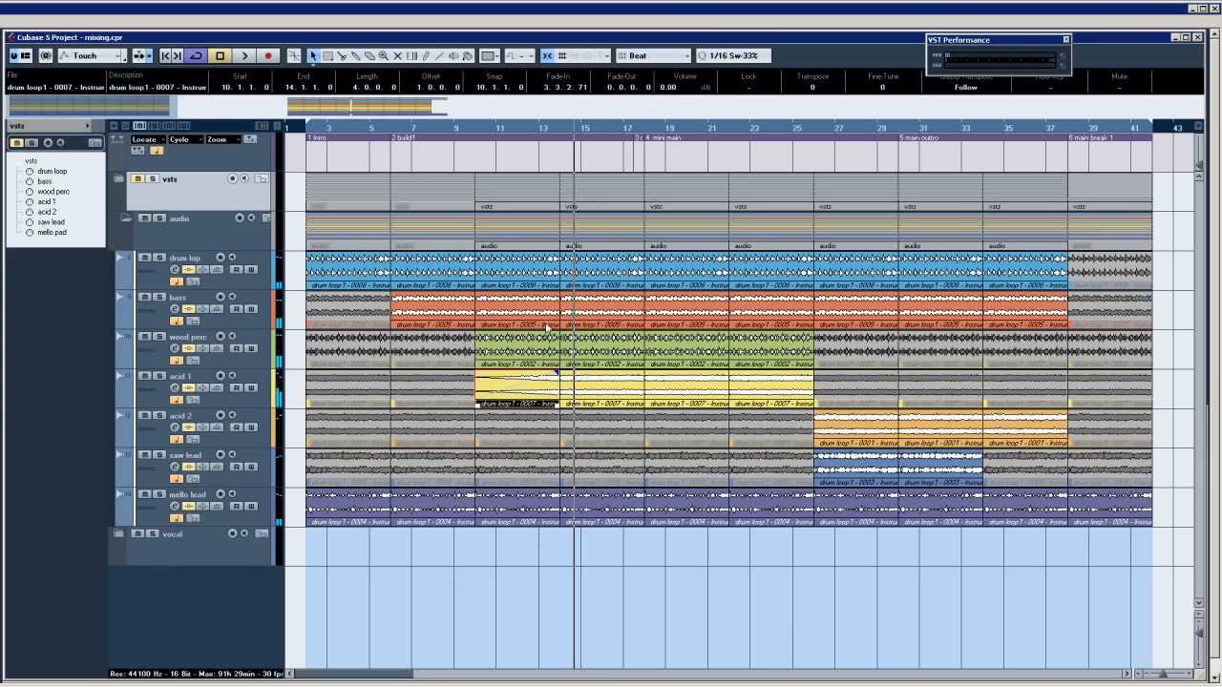
{"action": "left_click", "coordinate": [447, 318]}
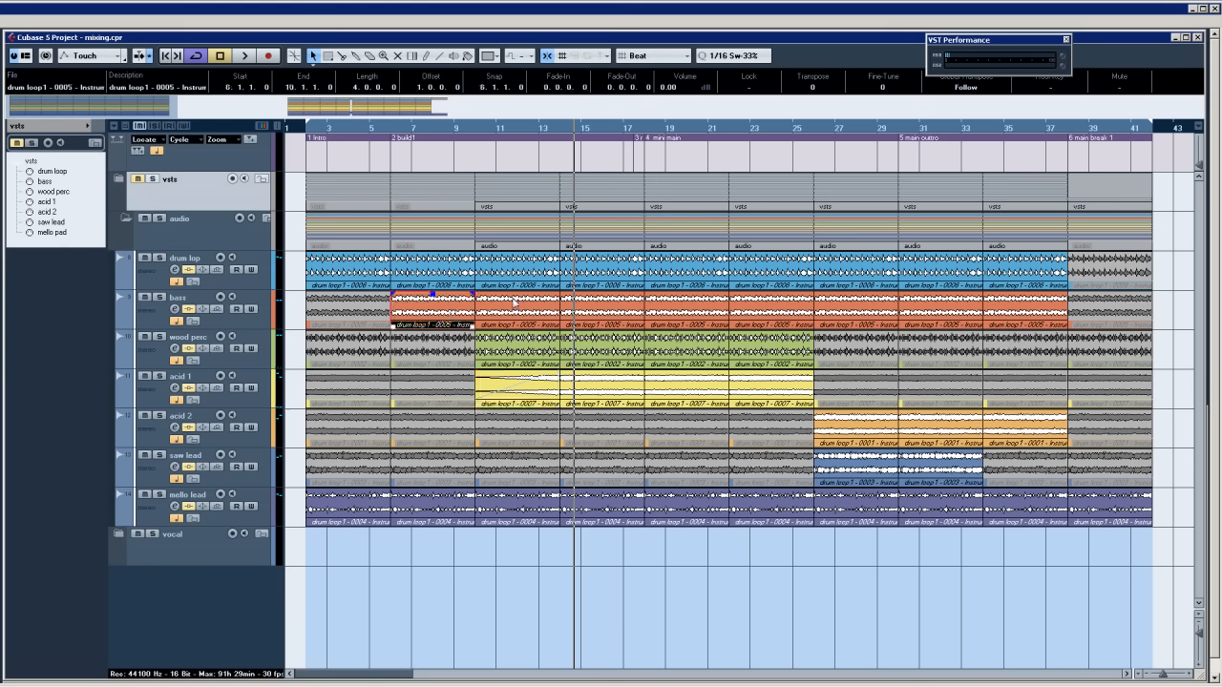
{"action": "left_click", "coordinate": [576, 315]}
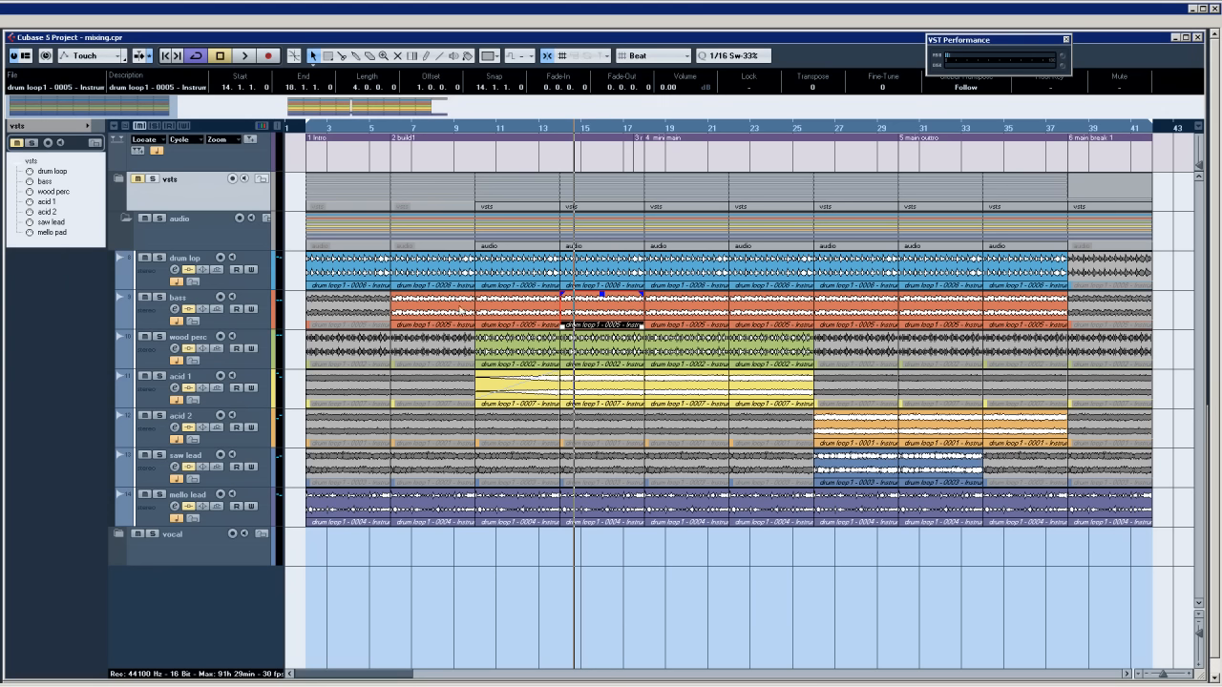
{"action": "left_click", "coordinate": [460, 309]}
{"action": "left_click", "coordinate": [517, 311]}
{"action": "left_click", "coordinate": [577, 323]}
{"action": "left_click", "coordinate": [368, 273]}
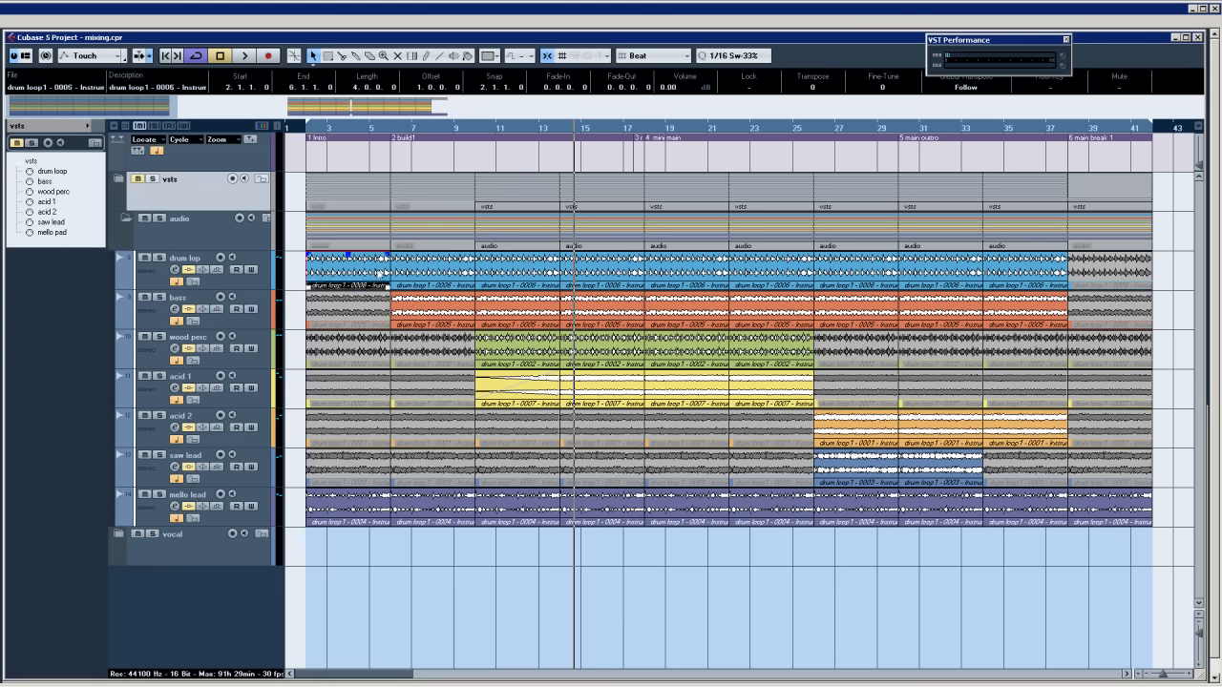
{"action": "left_click", "coordinate": [427, 272]}
{"action": "left_click", "coordinate": [497, 271]}
{"action": "left_click", "coordinate": [567, 274]}
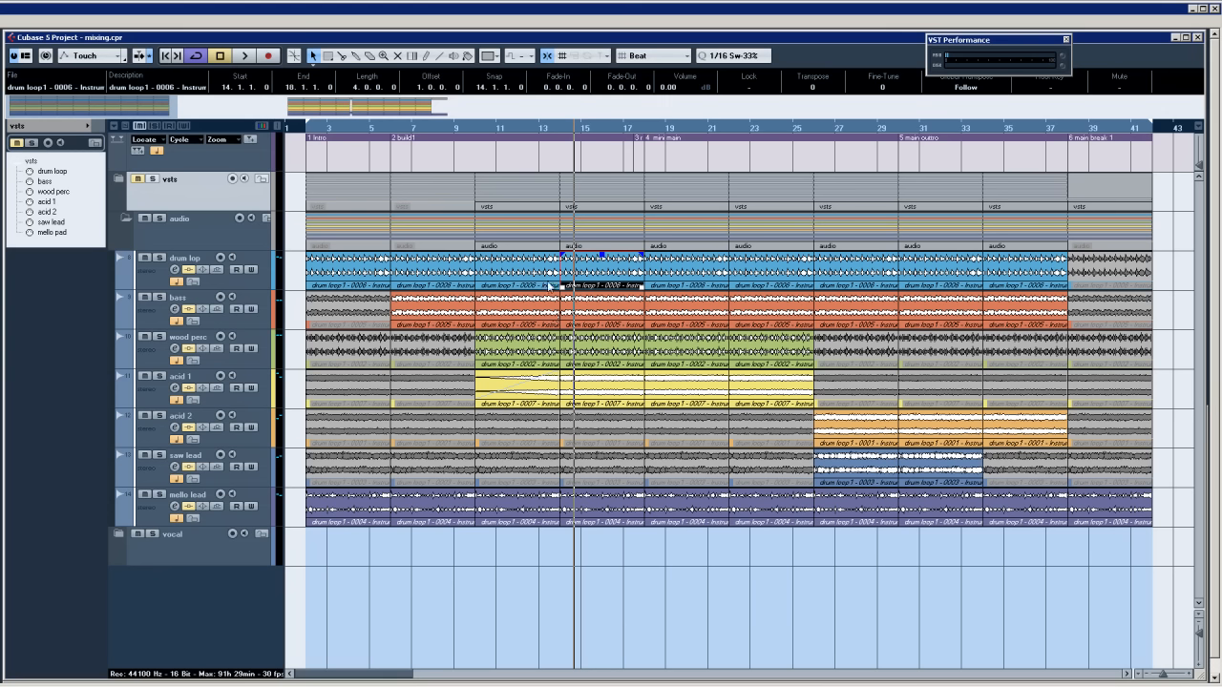
{"action": "left_click", "coordinate": [549, 360]}
{"action": "left_click", "coordinate": [603, 346]}
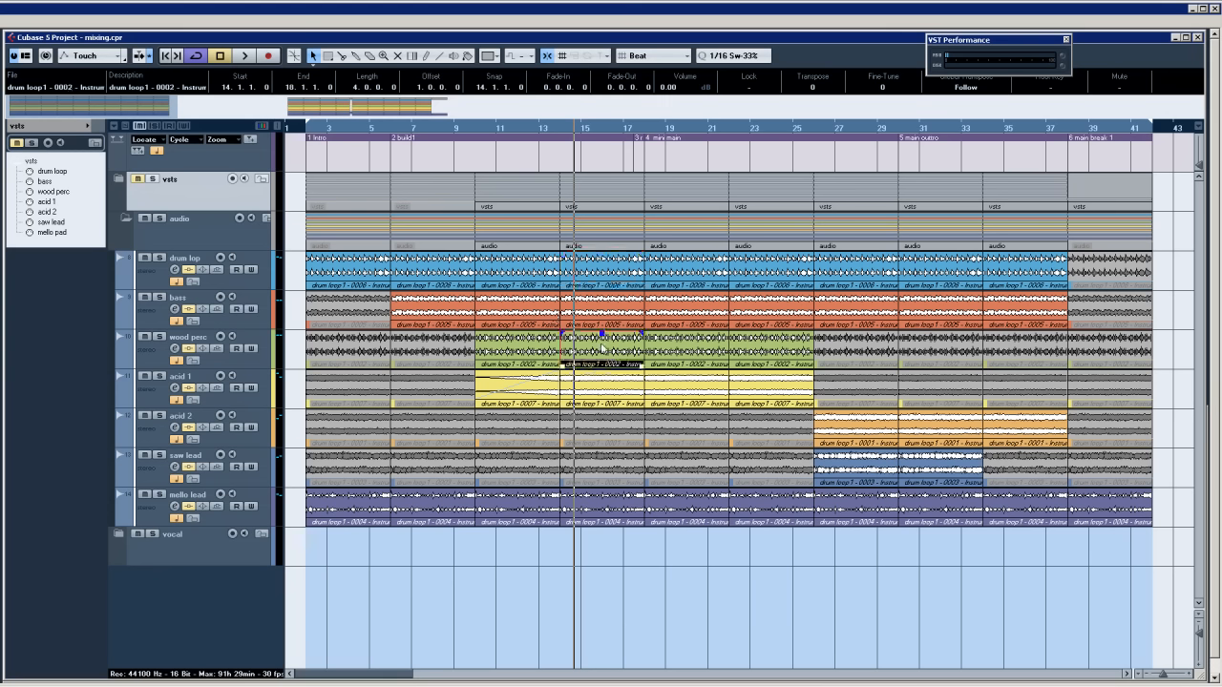
{"action": "left_click", "coordinate": [677, 347]}
{"action": "left_click", "coordinate": [753, 346]}
{"action": "left_click", "coordinate": [686, 347]}
{"action": "left_click", "coordinate": [611, 347]}
{"action": "left_click", "coordinate": [547, 350]}
{"action": "left_click", "coordinate": [595, 354]}
{"action": "left_click", "coordinate": [688, 340]}
{"action": "left_click", "coordinate": [750, 345]}
{"action": "left_click", "coordinate": [681, 351]}
{"action": "left_click", "coordinate": [611, 349]}
{"action": "left_click", "coordinate": [547, 350]}
{"action": "left_click", "coordinate": [596, 350]}
{"action": "left_click", "coordinate": [685, 348]}
{"action": "left_click", "coordinate": [754, 348]}
{"action": "left_click", "coordinate": [747, 388]}
{"action": "left_click", "coordinate": [698, 393]}
{"action": "left_click", "coordinate": [602, 397]}
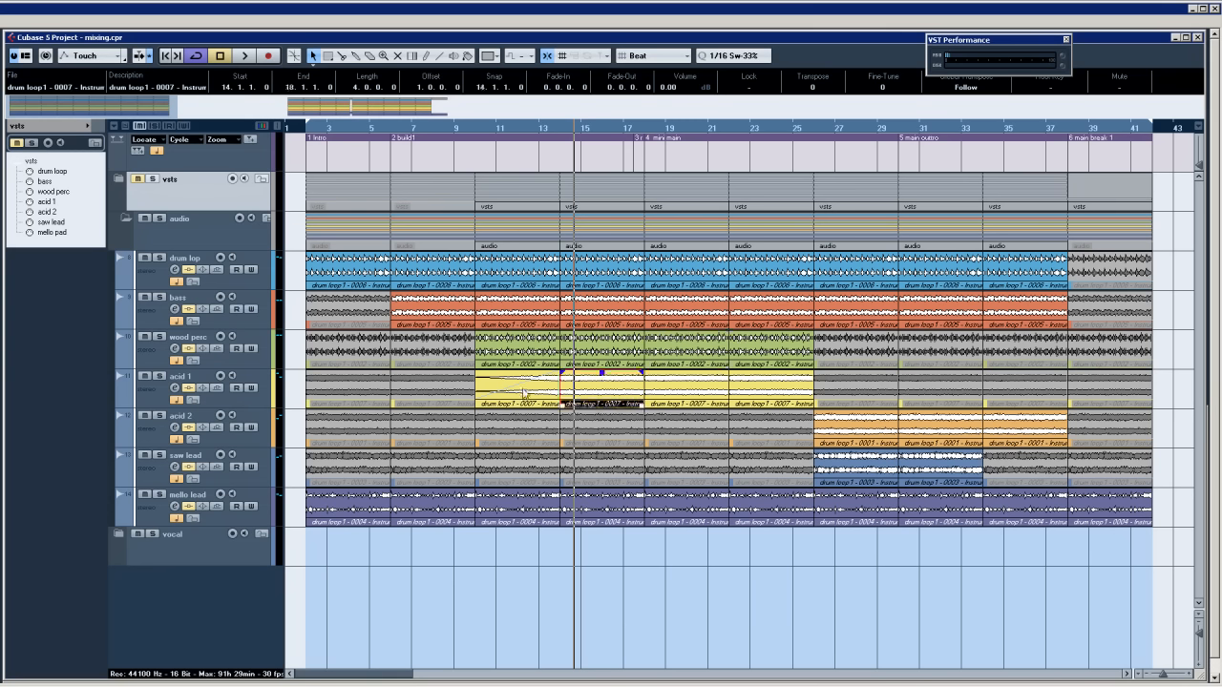
{"action": "left_click", "coordinate": [540, 344]}
Give the fade-in of the acid 1 event at bar 10 the last preset curve, with the steepest late rise, and apply it.
{"action": "left_click", "coordinate": [543, 388]}
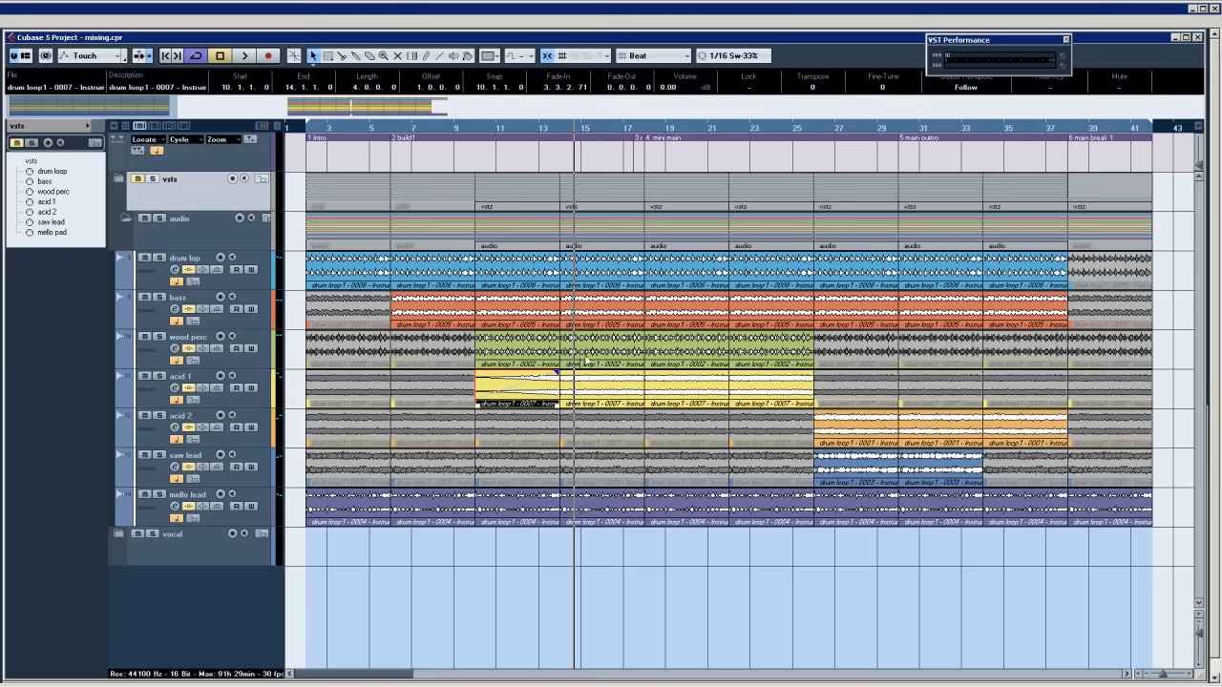
{"action": "double_click", "coordinate": [536, 394]}
{"action": "left_click", "coordinate": [783, 98]}
{"action": "double_click", "coordinate": [489, 386]}
{"action": "left_click", "coordinate": [907, 398]}
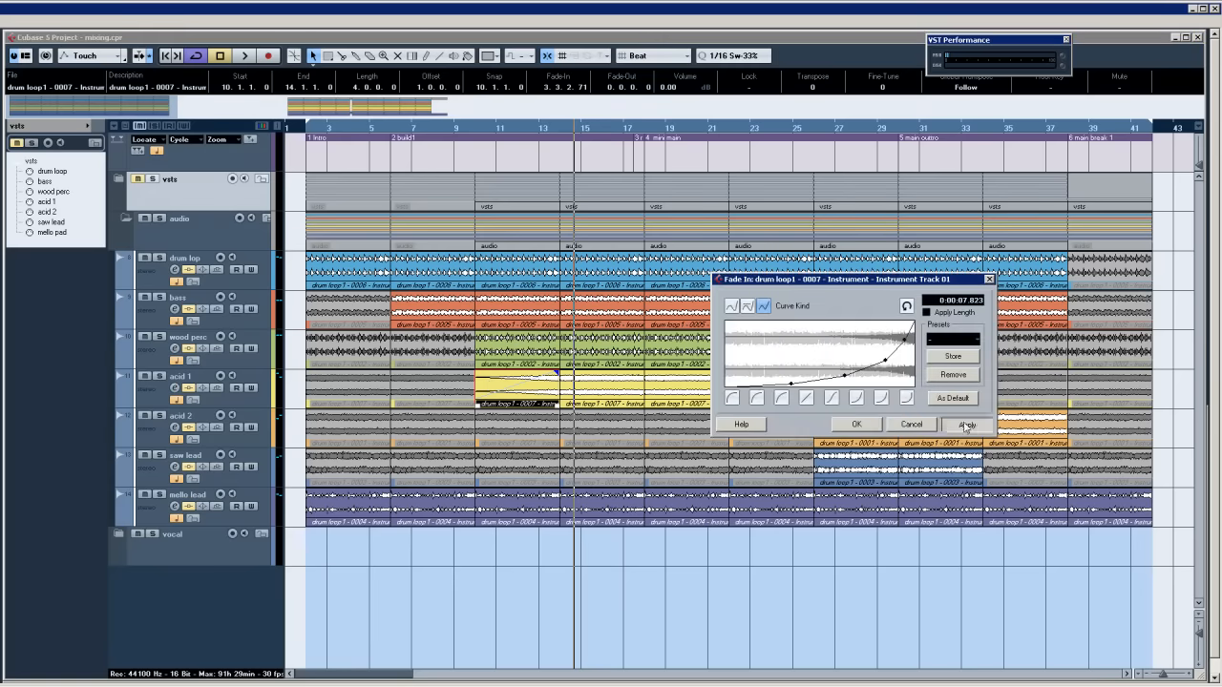
{"action": "left_click", "coordinate": [966, 423]}
{"action": "left_click", "coordinate": [856, 424]}
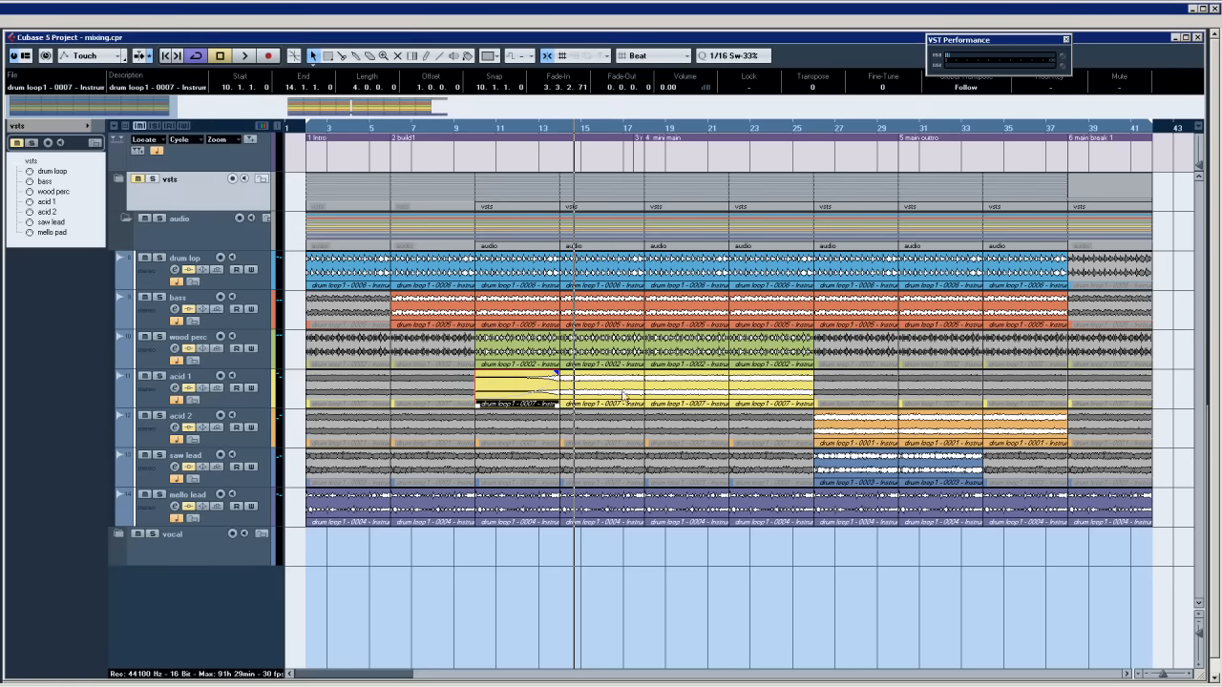
Audition the reshaped acid 1 fade-in from just before bar 10, then resume playback from bar 14 to about bar 17.
{"action": "left_click", "coordinate": [469, 128]}
{"action": "key", "text": "space"}
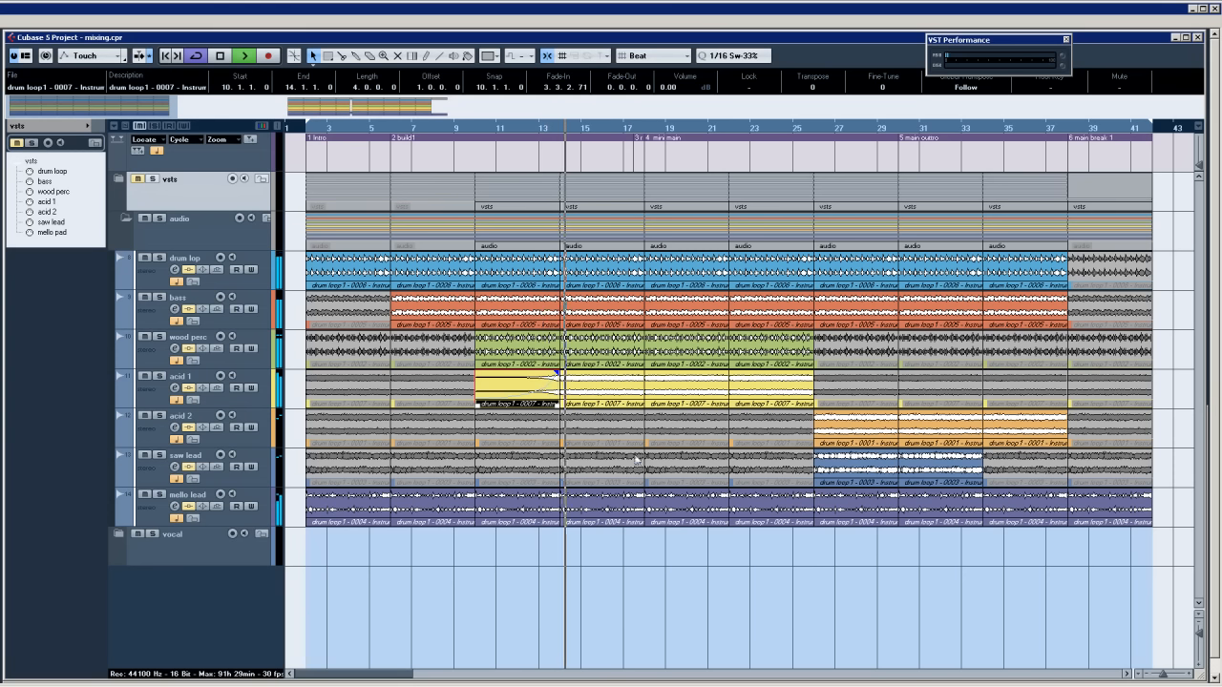
{"action": "key", "text": "space"}
{"action": "left_click", "coordinate": [596, 386]}
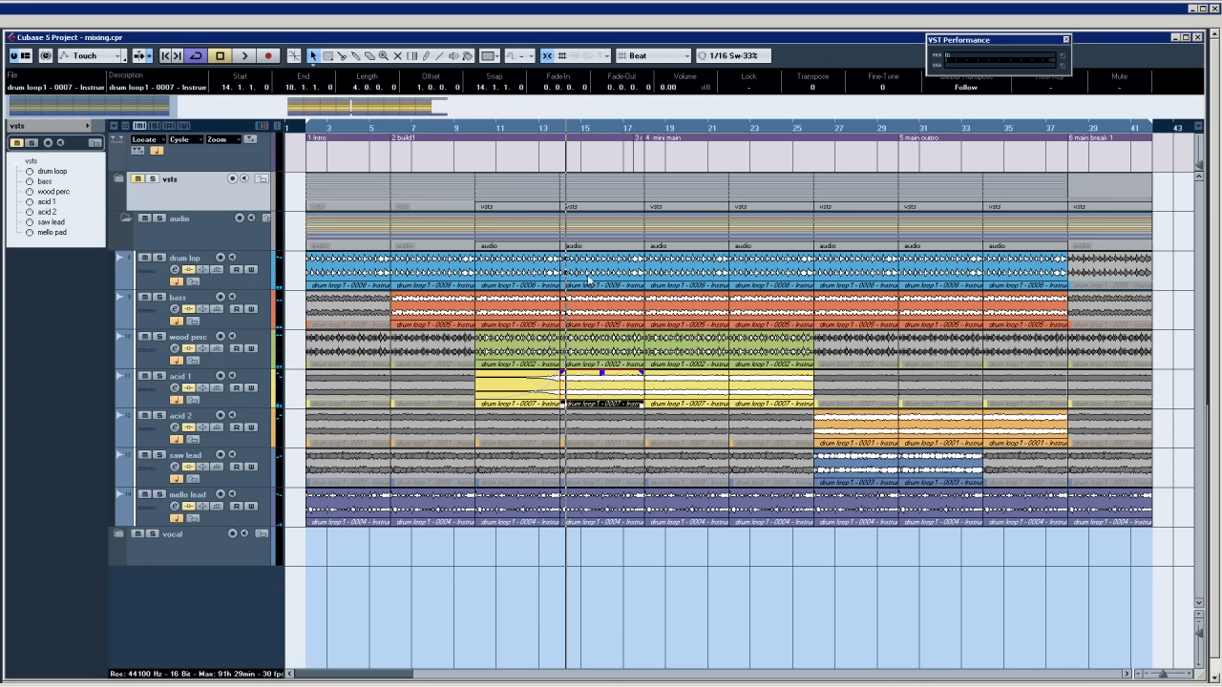
{"action": "left_click", "coordinate": [620, 280]}
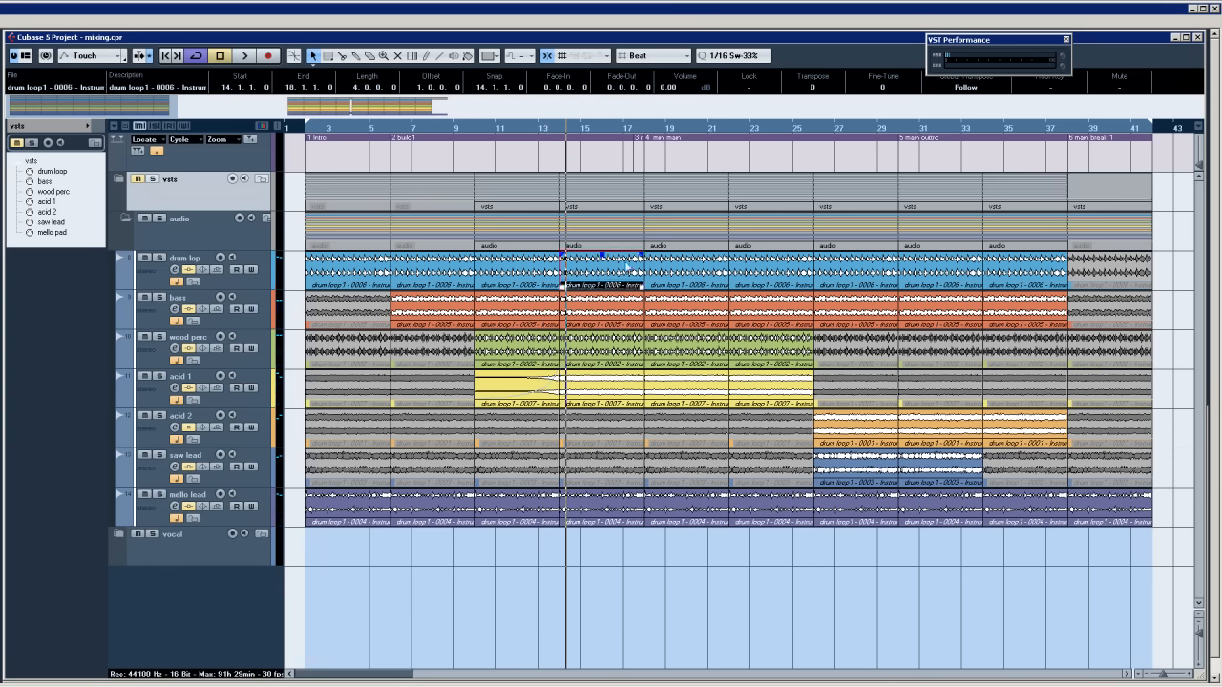
{"action": "key", "text": "space"}
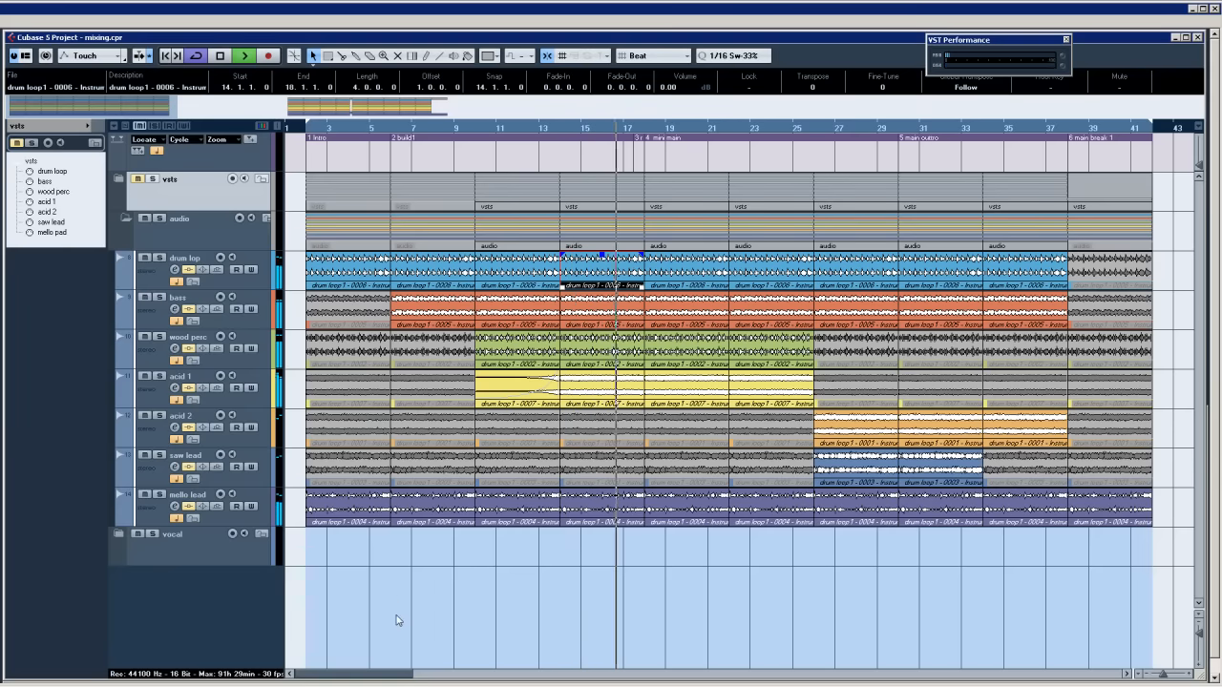
{"action": "key", "text": "space"}
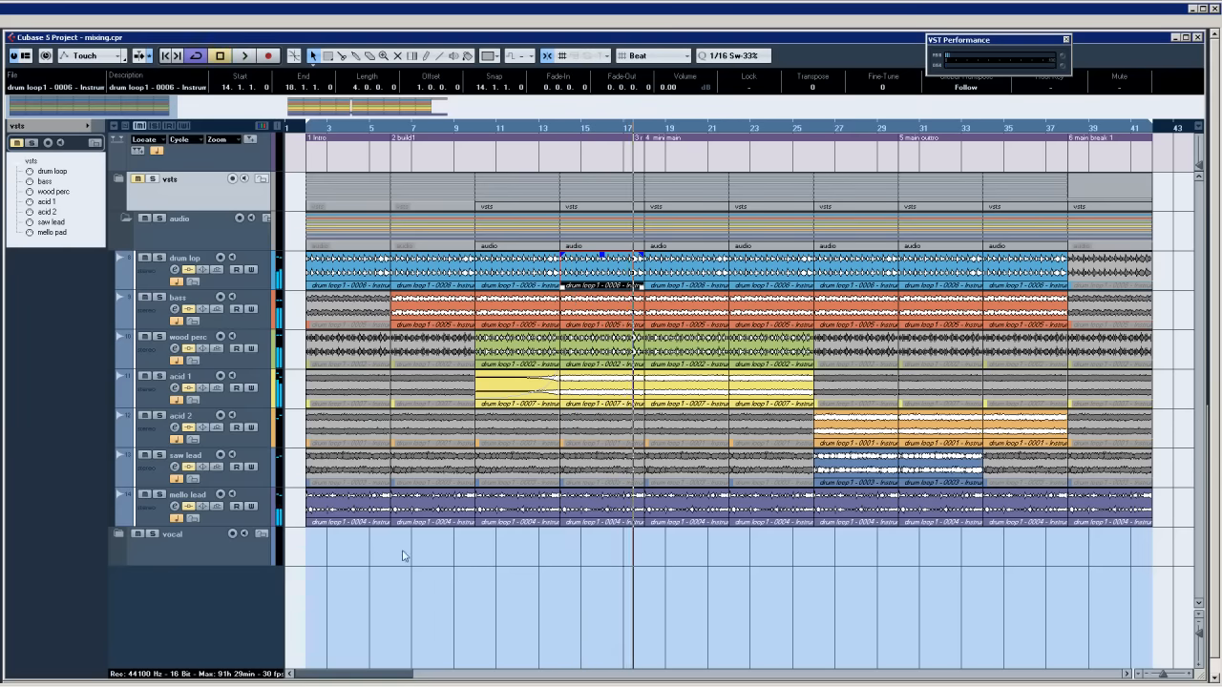
{"action": "right_click", "coordinate": [404, 557]}
{"action": "right_click", "coordinate": [563, 443]}
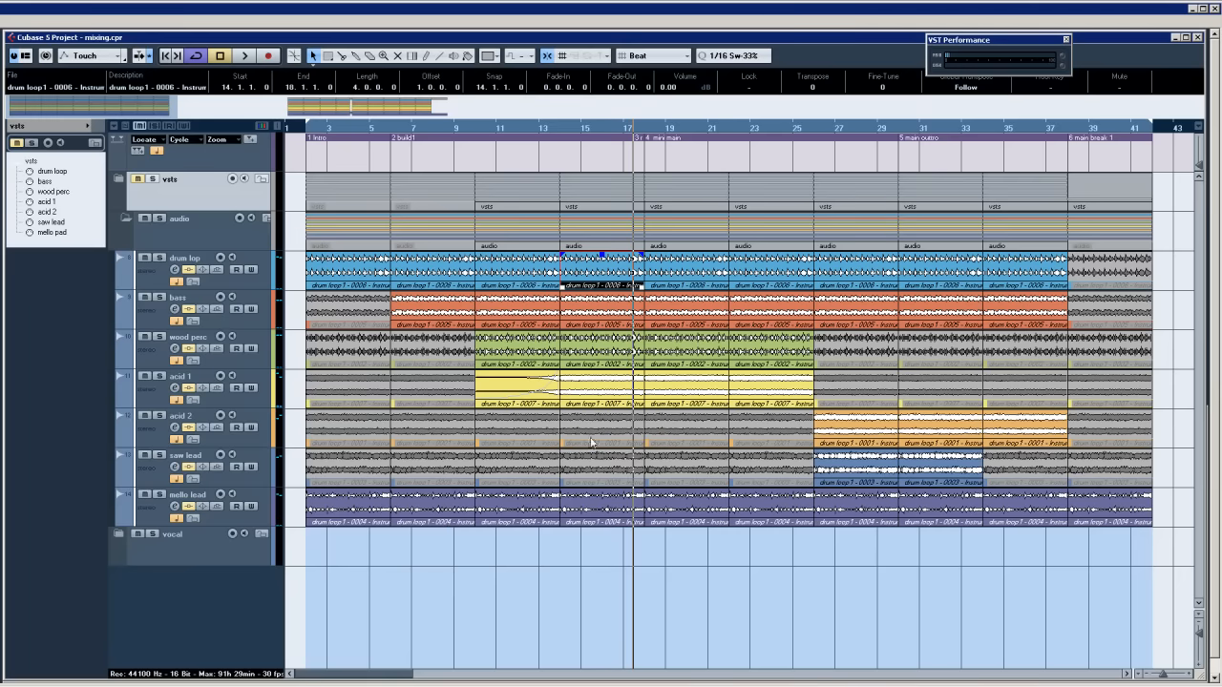
Split the audio folder's events on all its tracks at position 17.3.1, near the end of bar 17.
{"action": "left_click", "coordinate": [596, 440]}
{"action": "right_click", "coordinate": [656, 204]}
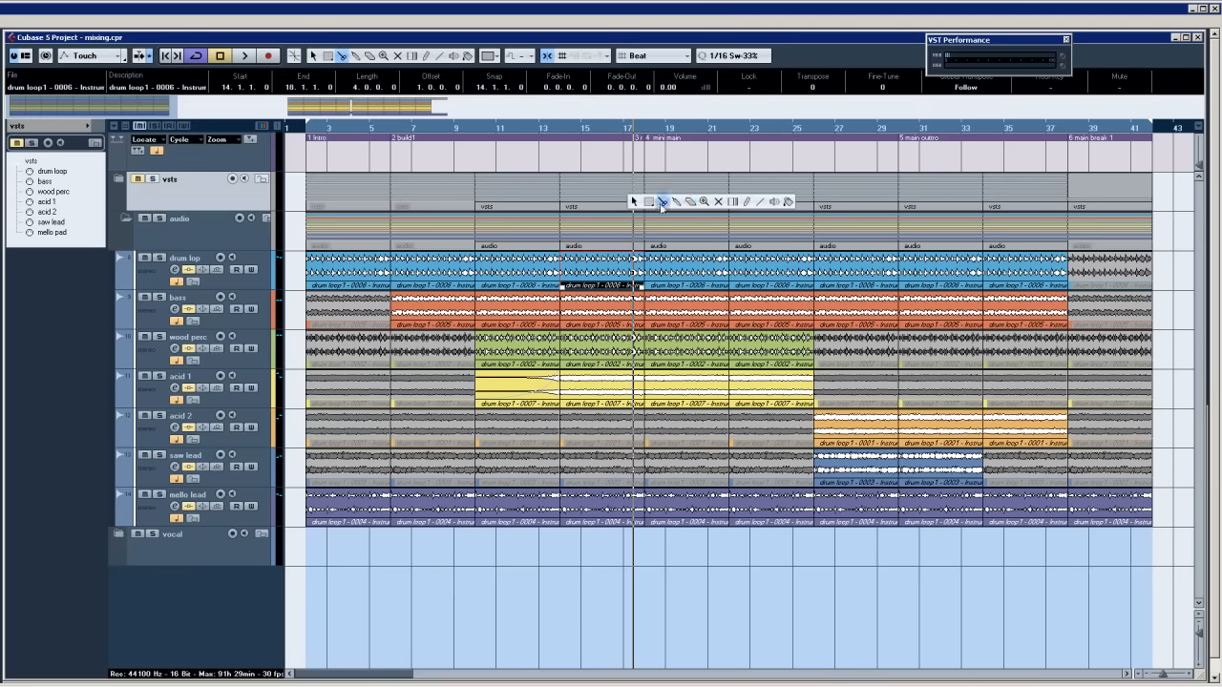
{"action": "left_click", "coordinate": [662, 204]}
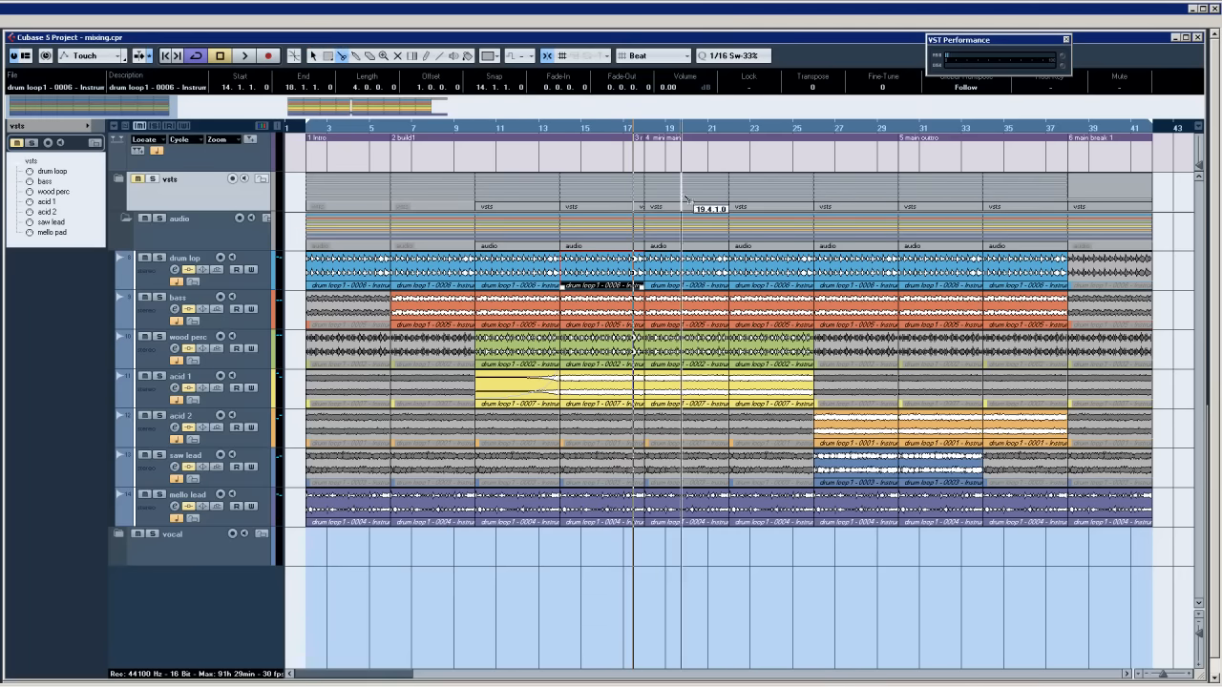
{"action": "left_click", "coordinate": [634, 240]}
Mute the short events from 17.3.1 to bar 18 on the drum, bass, wood perc, acid 1 and mello lead tracks.
{"action": "right_click", "coordinate": [635, 241]}
{"action": "left_click", "coordinate": [718, 239]}
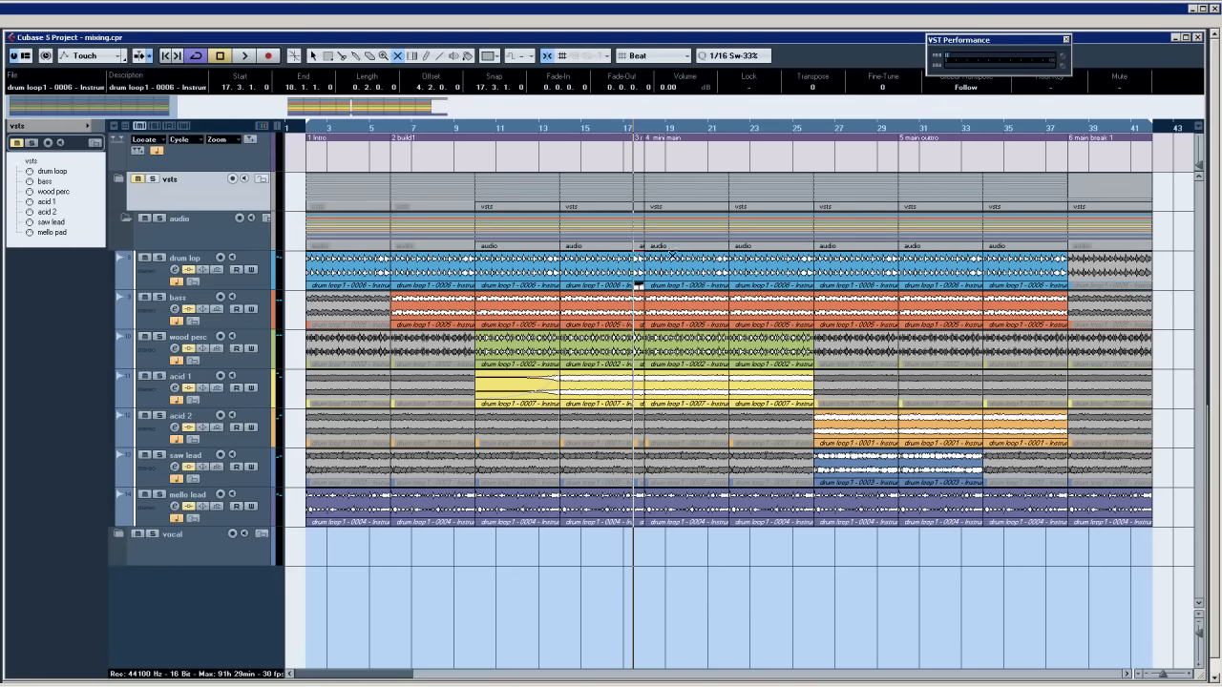
{"action": "left_click_drag", "start_coordinate": [637, 271], "coordinate": [640, 432]}
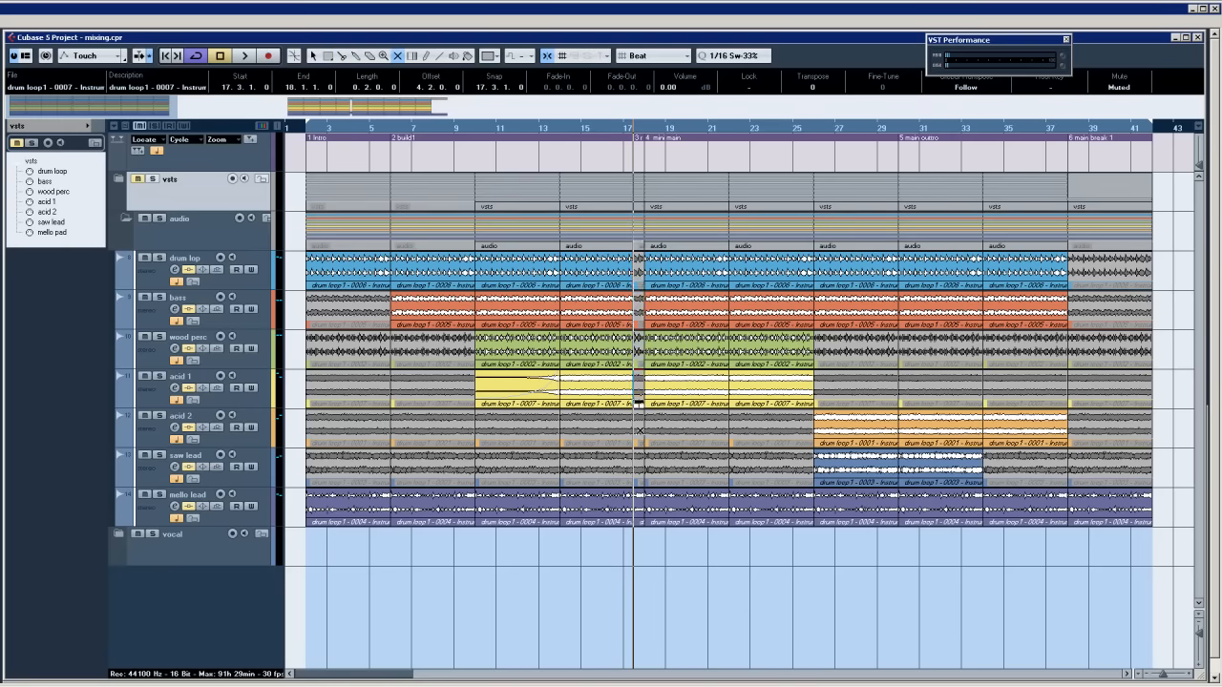
{"action": "left_click", "coordinate": [638, 498]}
Fade out the mello lead event at bar 14 across its full length and unmute the saw lead events from 17.3.1 to bar 26.
{"action": "right_click", "coordinate": [435, 493]}
{"action": "left_click", "coordinate": [440, 496]}
{"action": "left_click", "coordinate": [593, 512]}
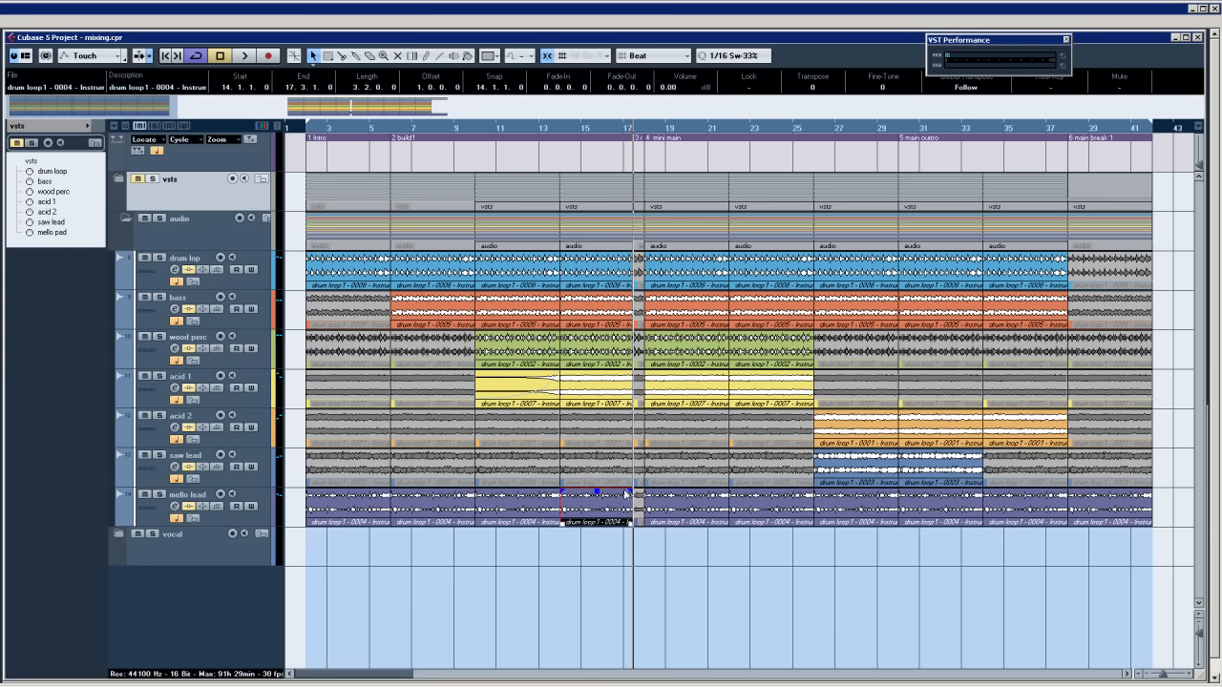
{"action": "left_click_drag", "start_coordinate": [596, 491], "coordinate": [562, 492]}
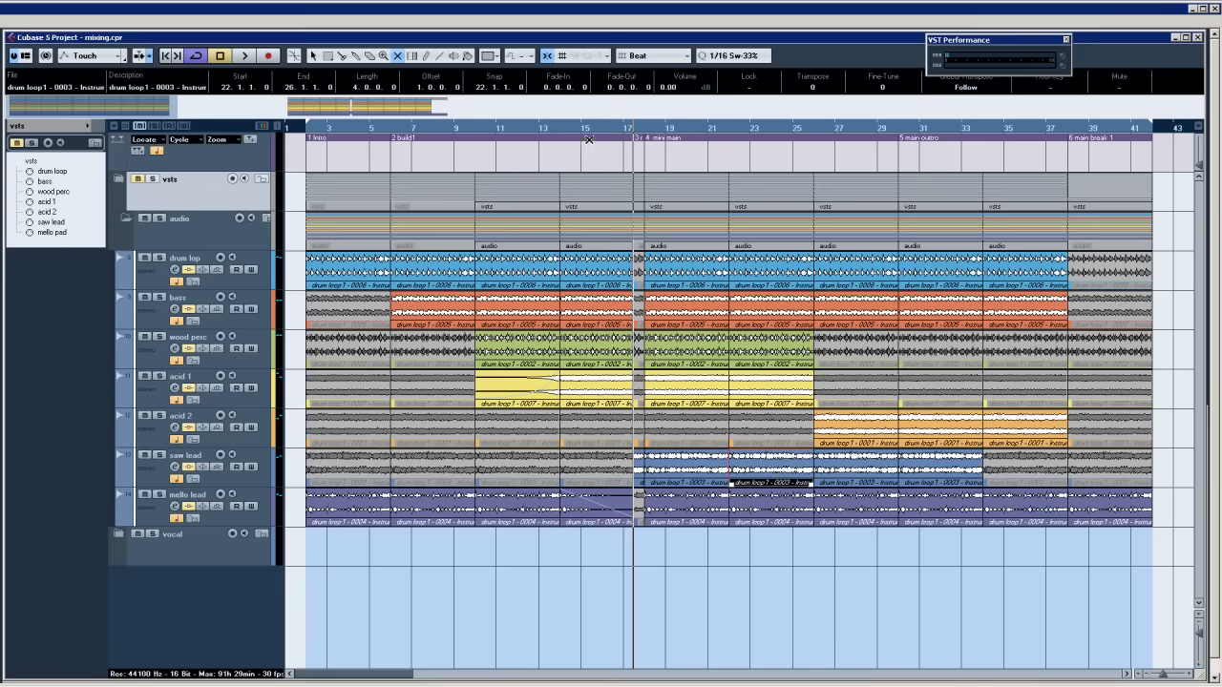
Audition the muted break and saw lead entry from about bar 15 to just past bar 18, and return to the selection tool.
{"action": "left_click", "coordinate": [589, 128]}
{"action": "key", "text": "space"}
{"action": "right_click", "coordinate": [681, 382]}
{"action": "left_click", "coordinate": [682, 384]}
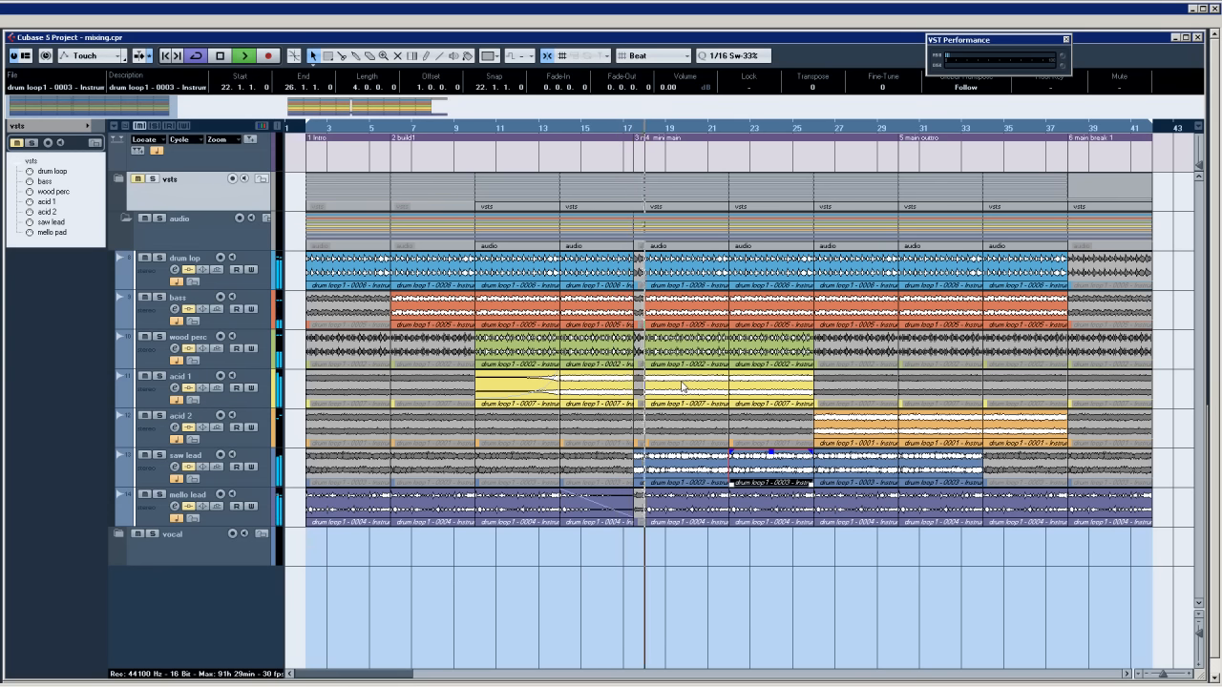
{"action": "key", "text": "space"}
Add a fade-out of about 1.3.2.40 to the acid 1 event at bar 14 and audition the passage until past bar 19.
{"action": "left_click", "coordinate": [594, 382]}
{"action": "left_click_drag", "start_coordinate": [630, 371], "coordinate": [599, 373]}
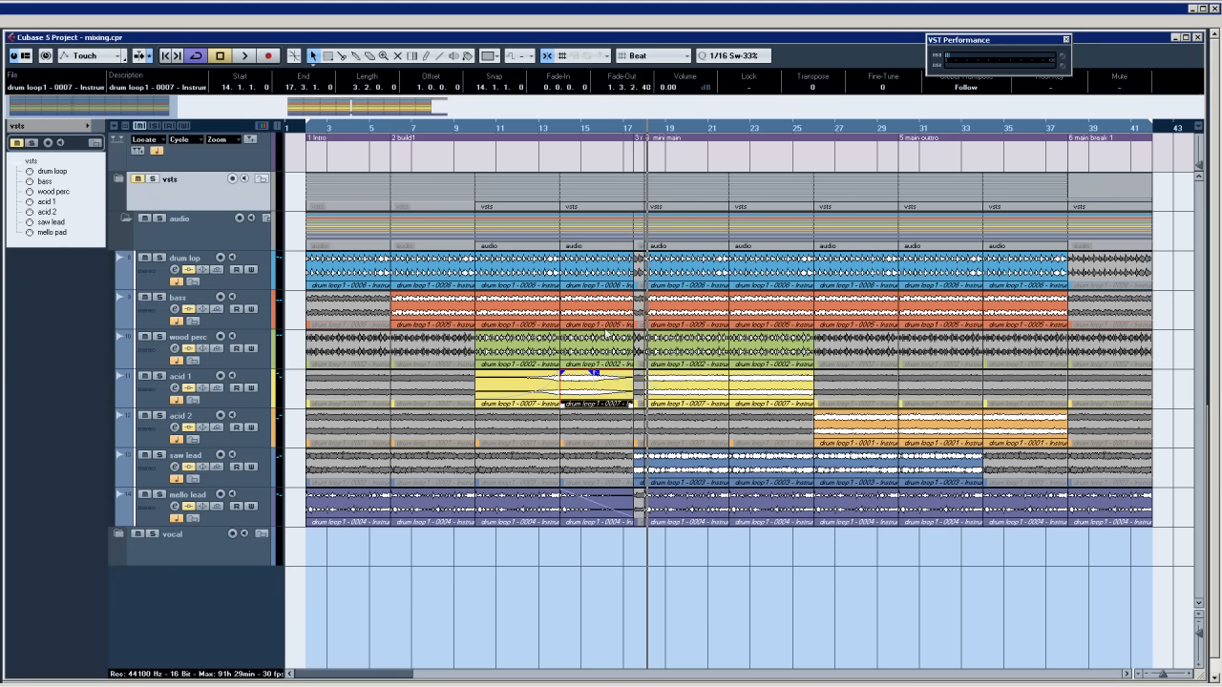
{"action": "left_click", "coordinate": [551, 140]}
{"action": "key", "text": "space"}
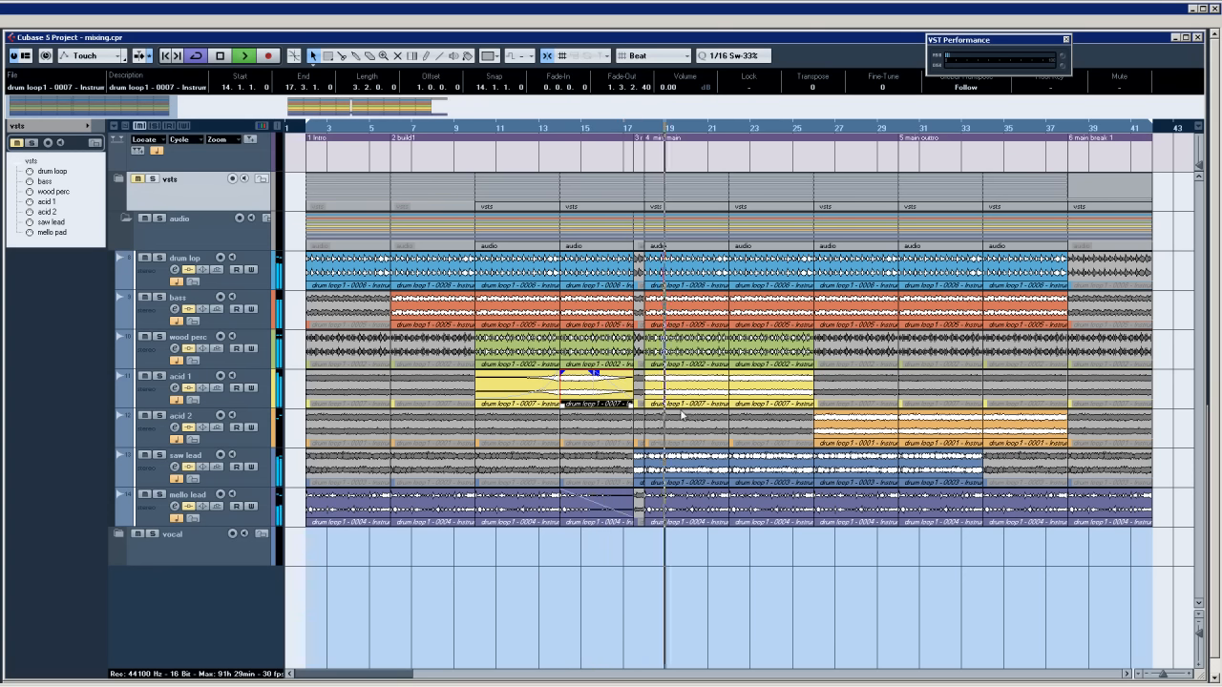
{"action": "key", "text": "space"}
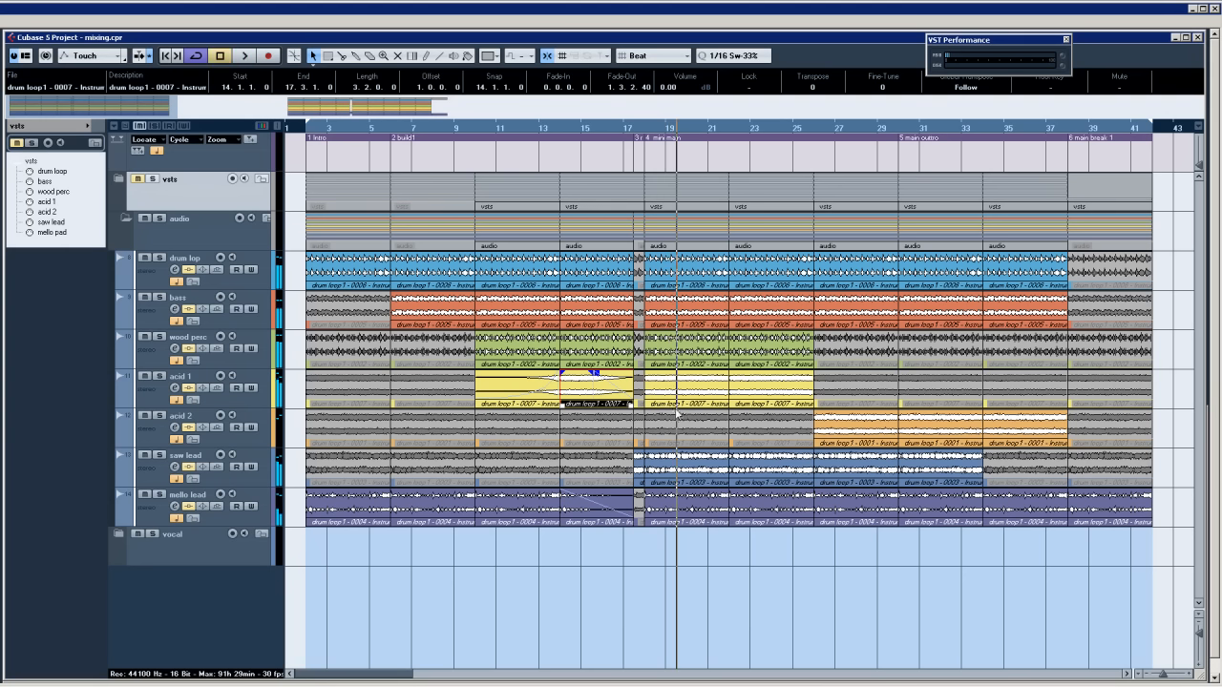
Mute the wood perc events at bars 18 and 22, and play on from bar 19 to past bar 22.
{"action": "left_click", "coordinate": [681, 361]}
{"action": "right_click", "coordinate": [682, 359]}
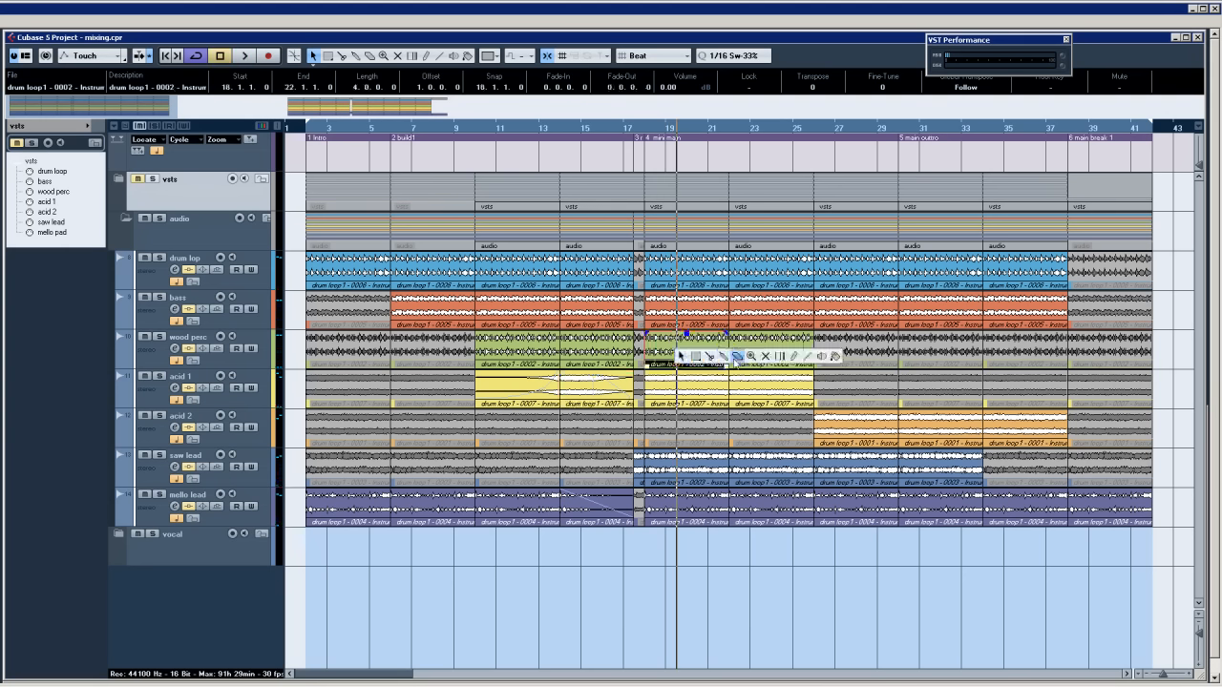
{"action": "left_click", "coordinate": [763, 355]}
{"action": "left_click", "coordinate": [696, 346]}
{"action": "left_click", "coordinate": [757, 350]}
{"action": "key", "text": "1"}
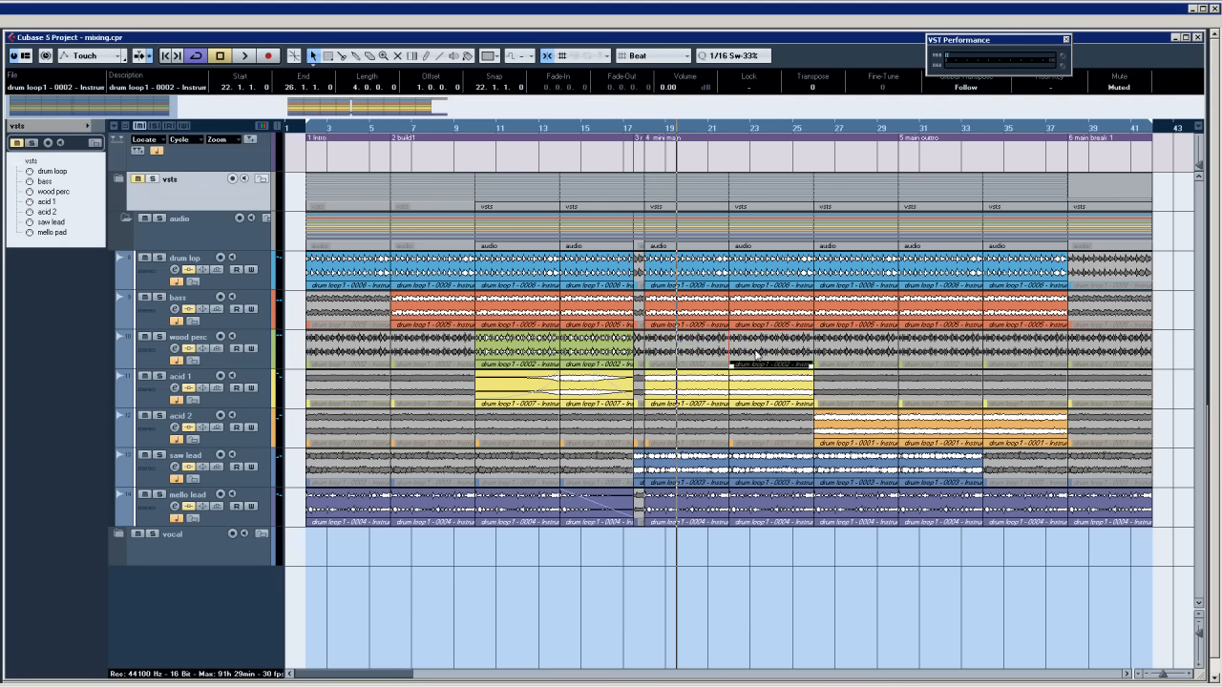
{"action": "key", "text": "space"}
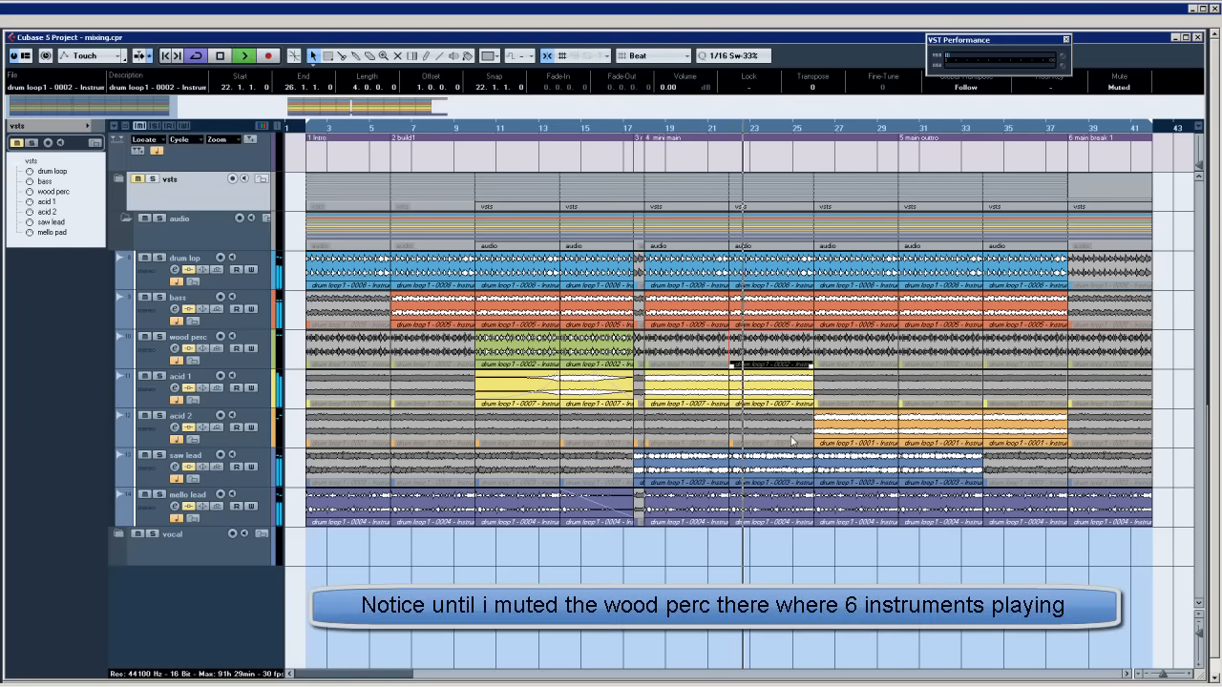
{"action": "key", "text": "space"}
Fade in the acid 2 event at bar 26 and fade out the acid 1 event at bar 22 across almost its full length.
{"action": "right_click", "coordinate": [797, 427]}
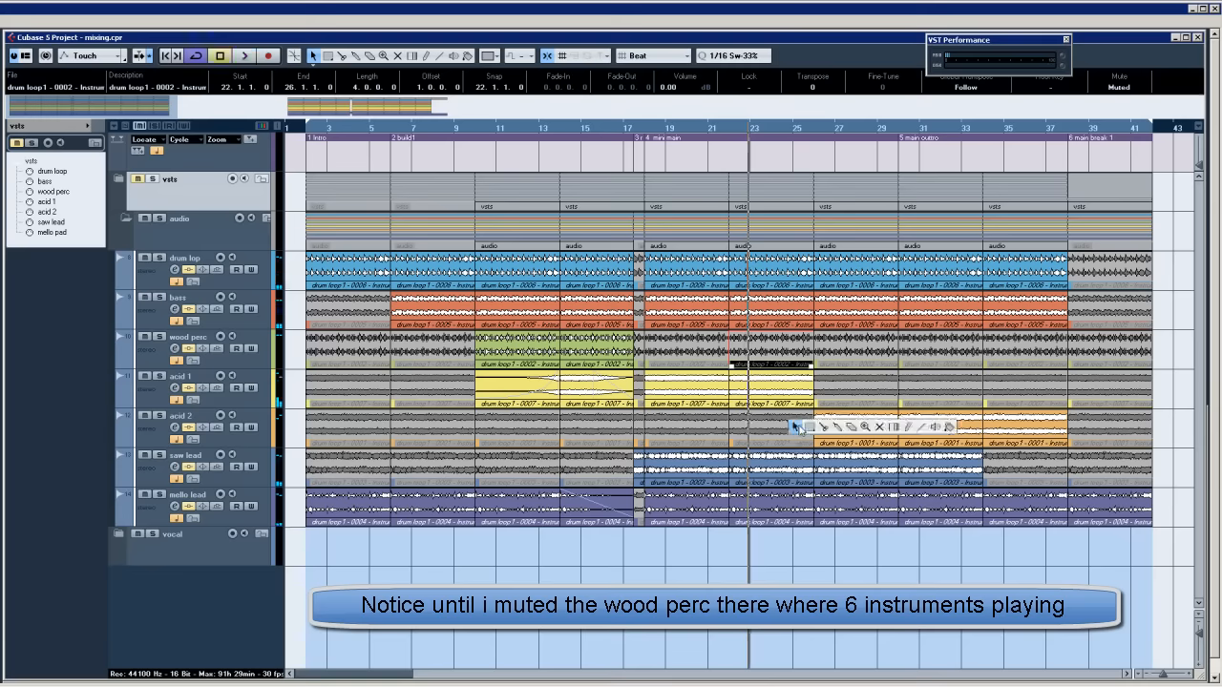
{"action": "left_click", "coordinate": [797, 427]}
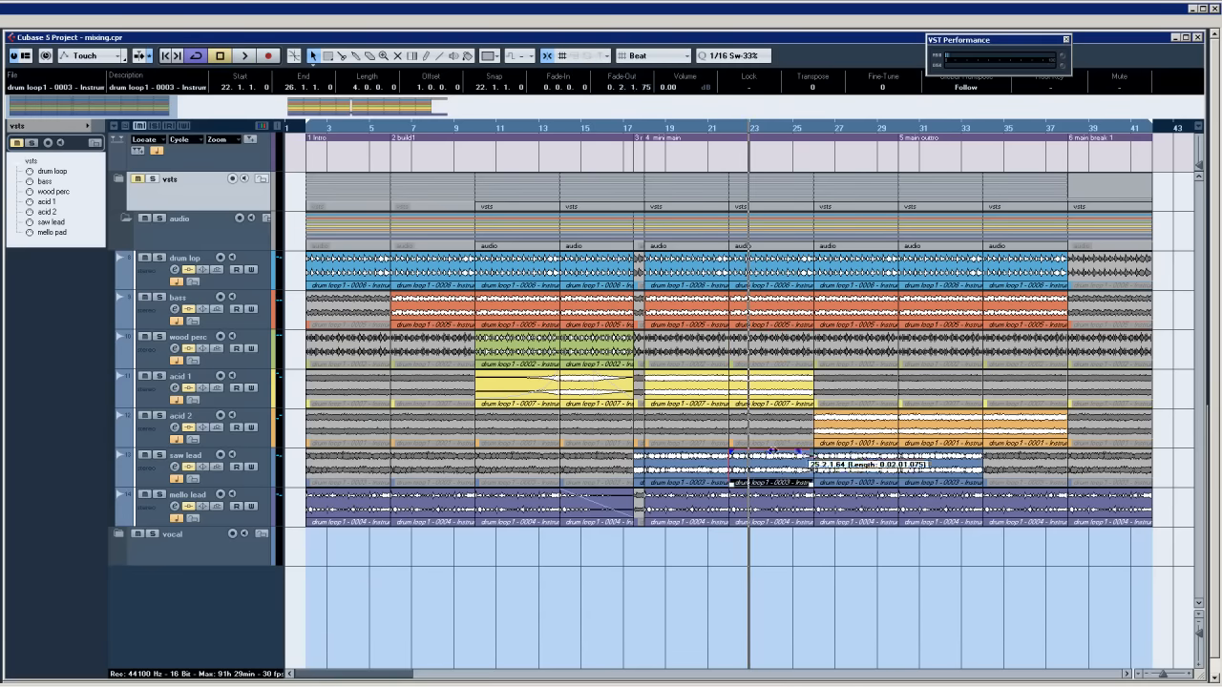
{"action": "left_click_drag", "start_coordinate": [799, 451], "coordinate": [897, 416]}
{"action": "left_click", "coordinate": [767, 385]}
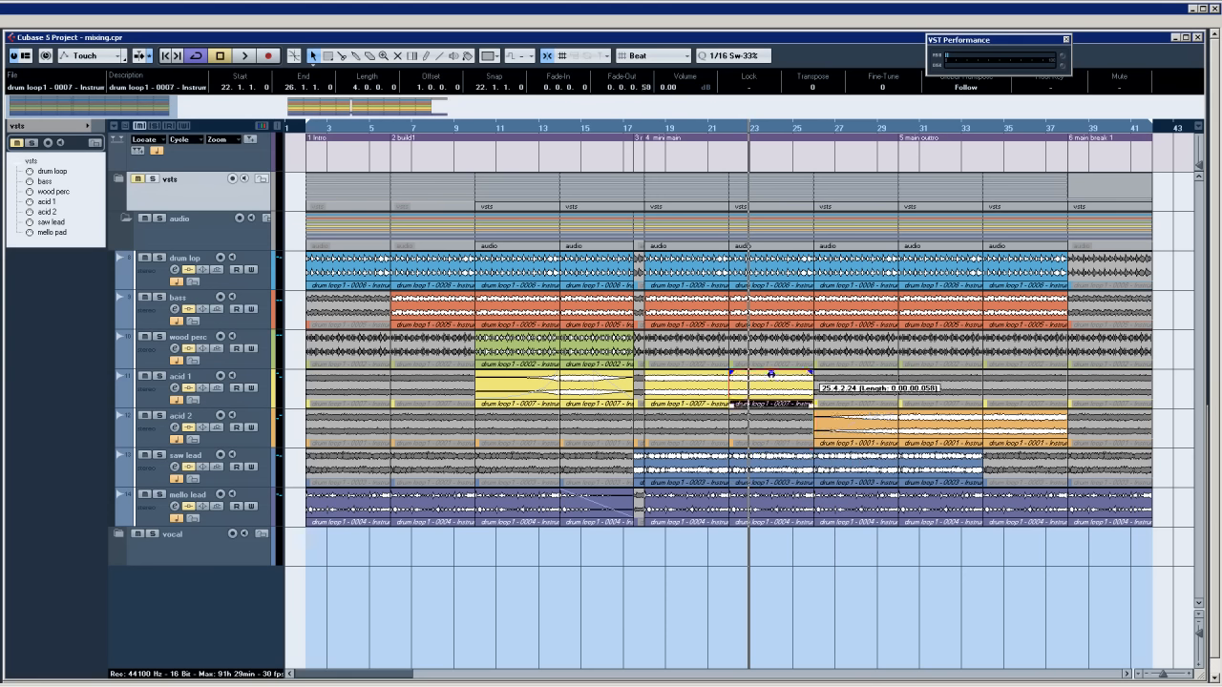
{"action": "left_click_drag", "start_coordinate": [771, 373], "coordinate": [727, 374]}
Play on from about bar 23 to past bar 30 while fading out the saw lead event at bar 30 across its full length.
{"action": "key", "text": "space"}
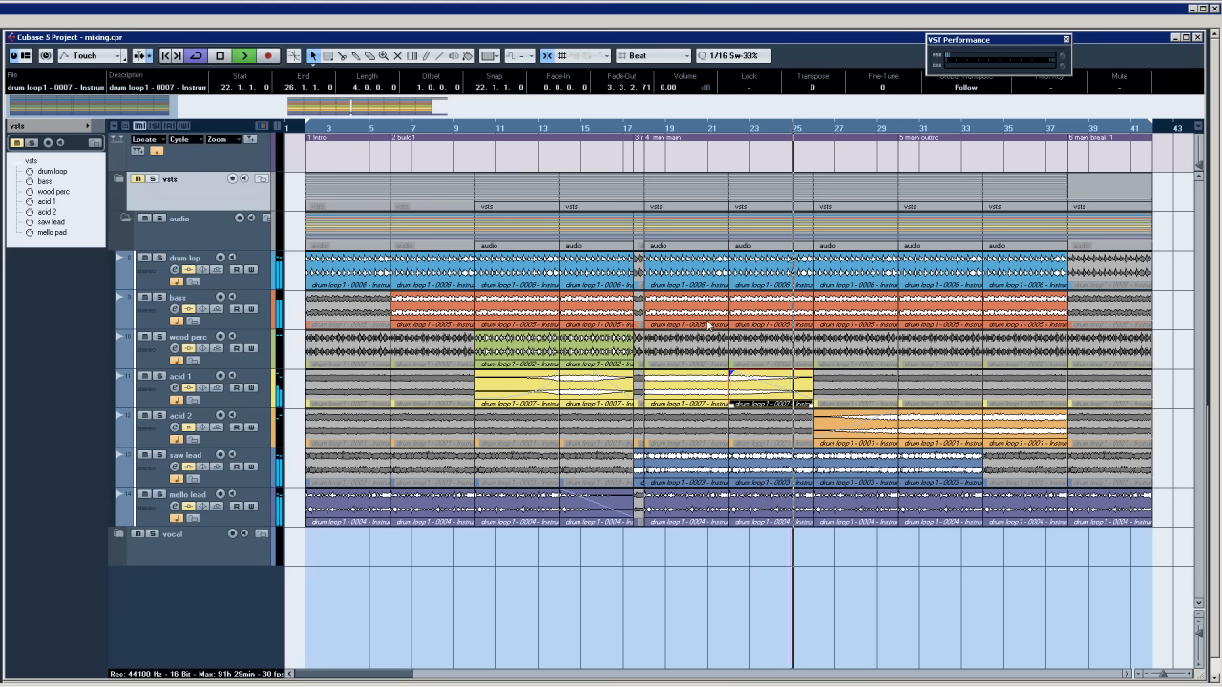
{"action": "left_click", "coordinate": [914, 477]}
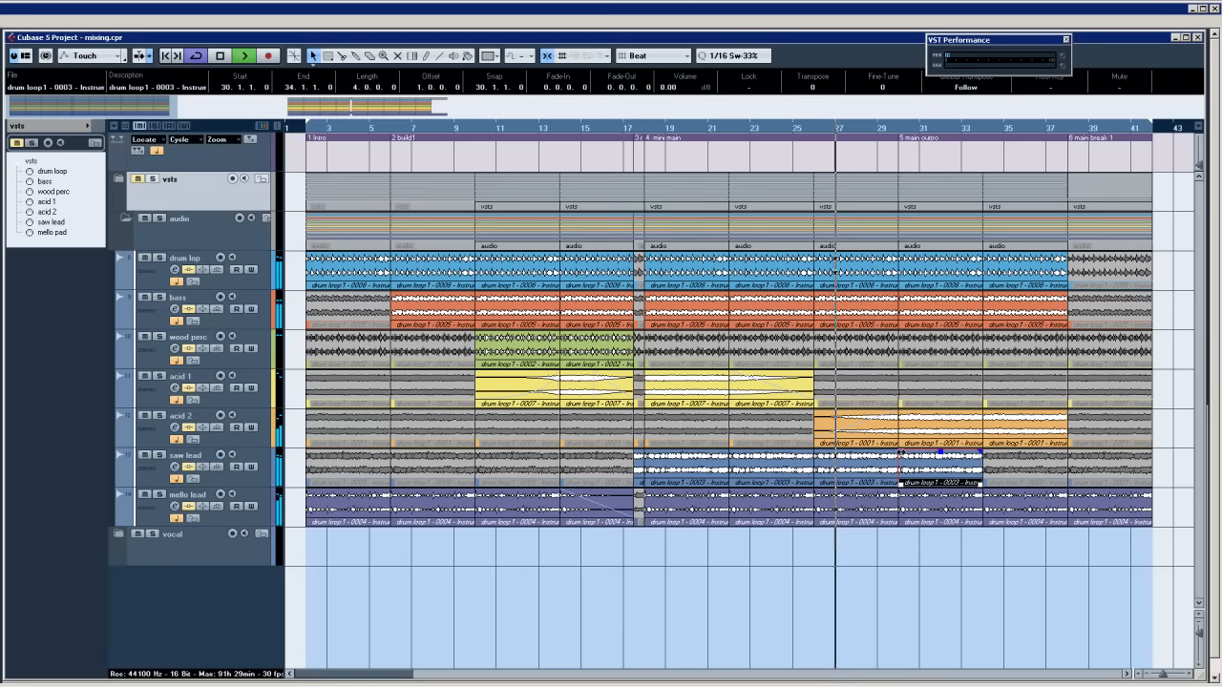
{"action": "left_click_drag", "start_coordinate": [979, 452], "coordinate": [899, 454]}
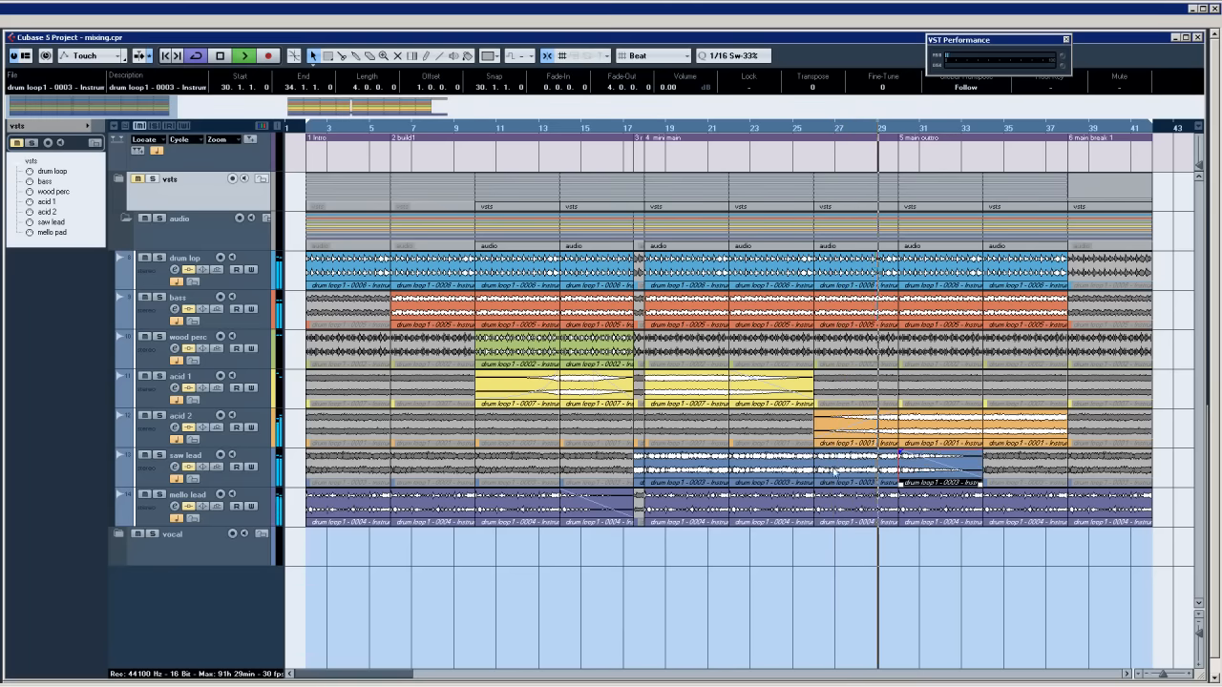
{"action": "left_click", "coordinate": [932, 512]}
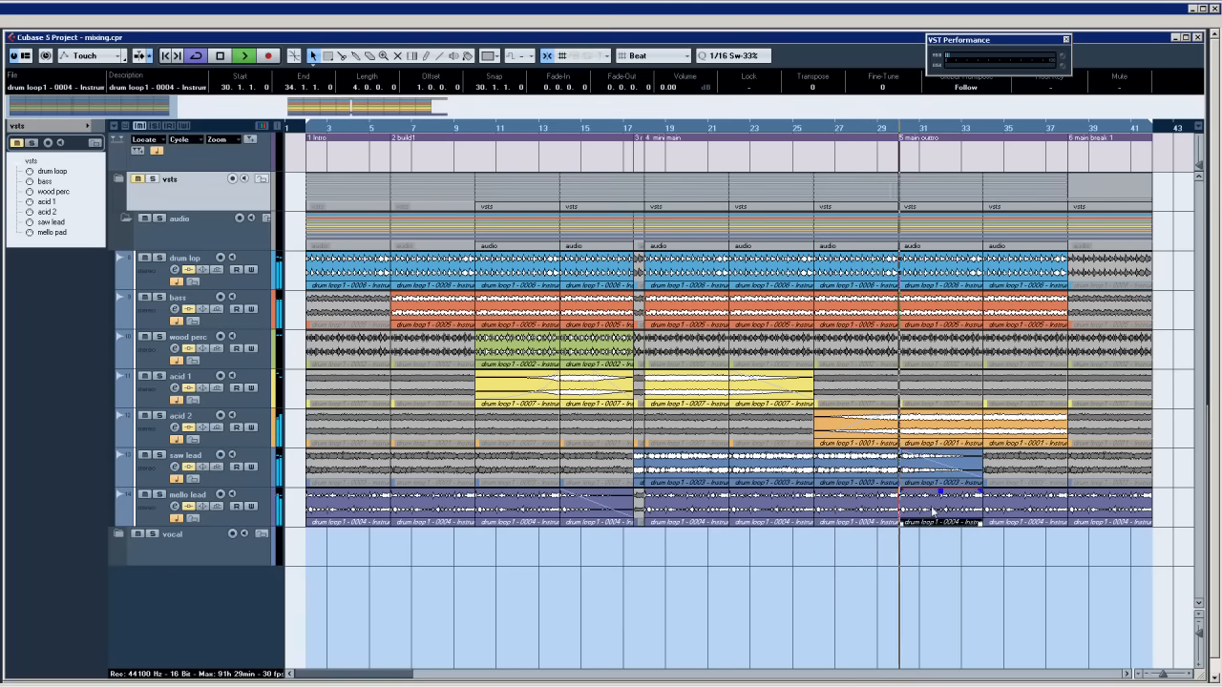
{"action": "key", "text": "space"}
Mute the mello lead events at bars 18, 22, 26 and 30.
{"action": "right_click", "coordinate": [714, 559]}
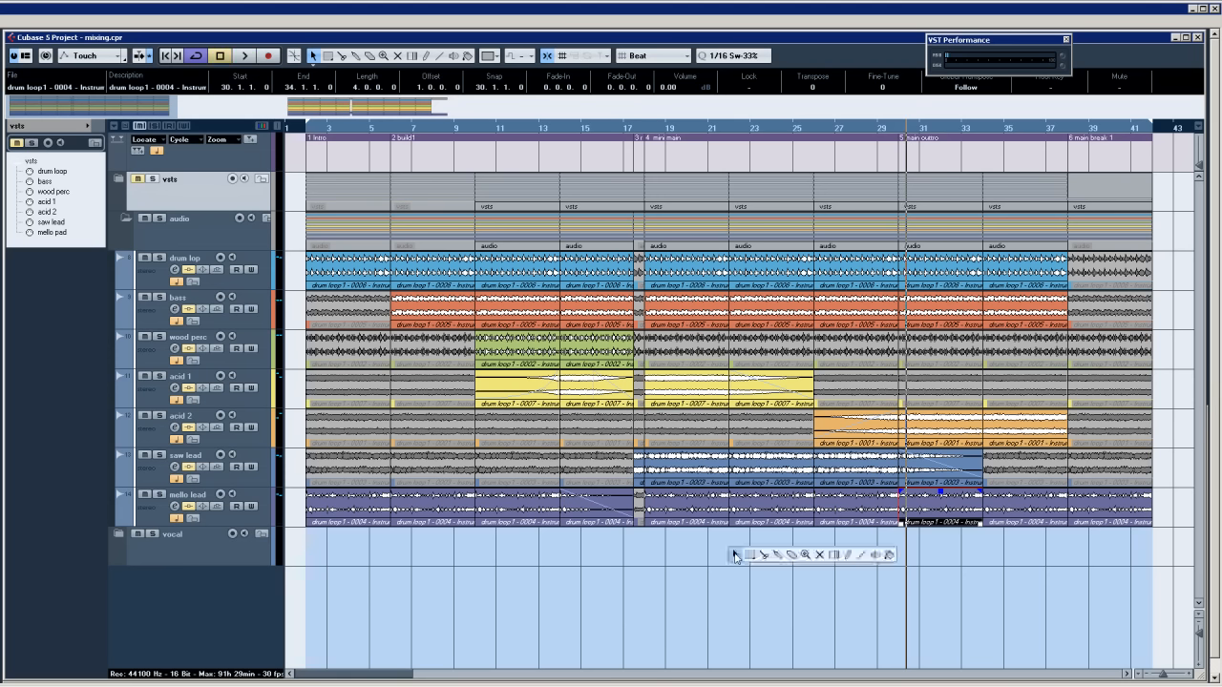
{"action": "left_click", "coordinate": [821, 557]}
{"action": "left_click", "coordinate": [693, 516]}
{"action": "left_click", "coordinate": [771, 515]}
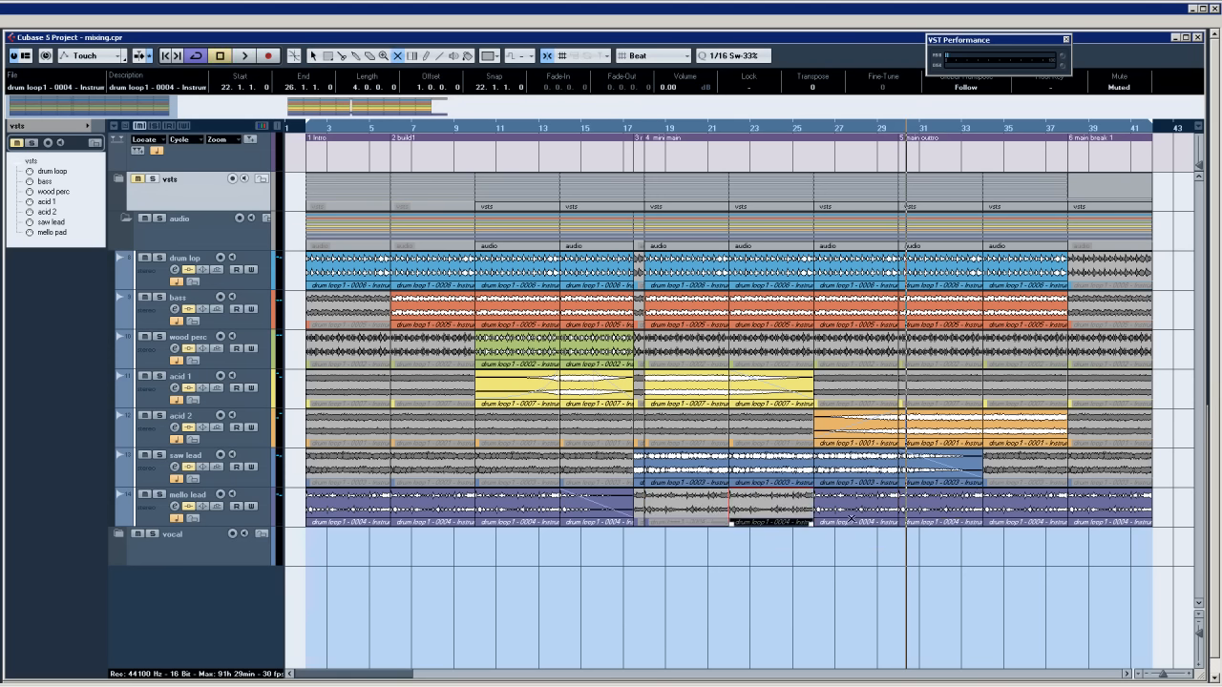
{"action": "left_click", "coordinate": [851, 516]}
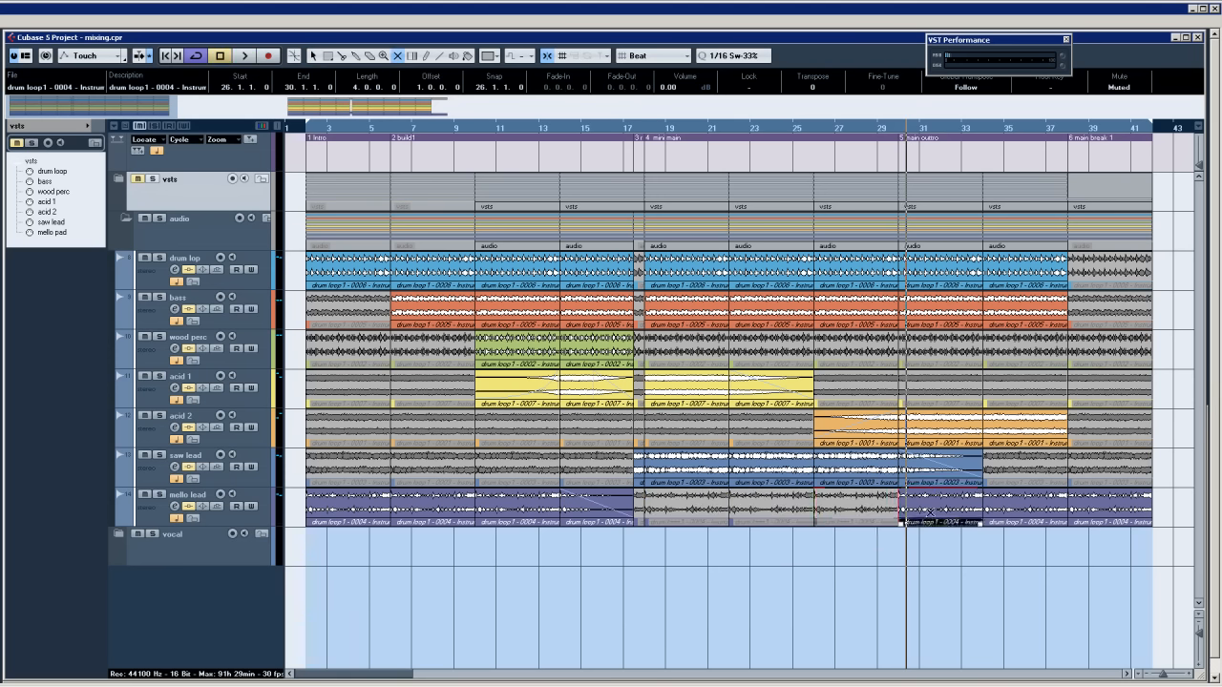
{"action": "left_click", "coordinate": [929, 512]}
{"action": "key", "text": "1"}
At bar 34, fade in the mello lead event and fade out the drum loop event, each across almost its full length.
{"action": "left_click", "coordinate": [1016, 513]}
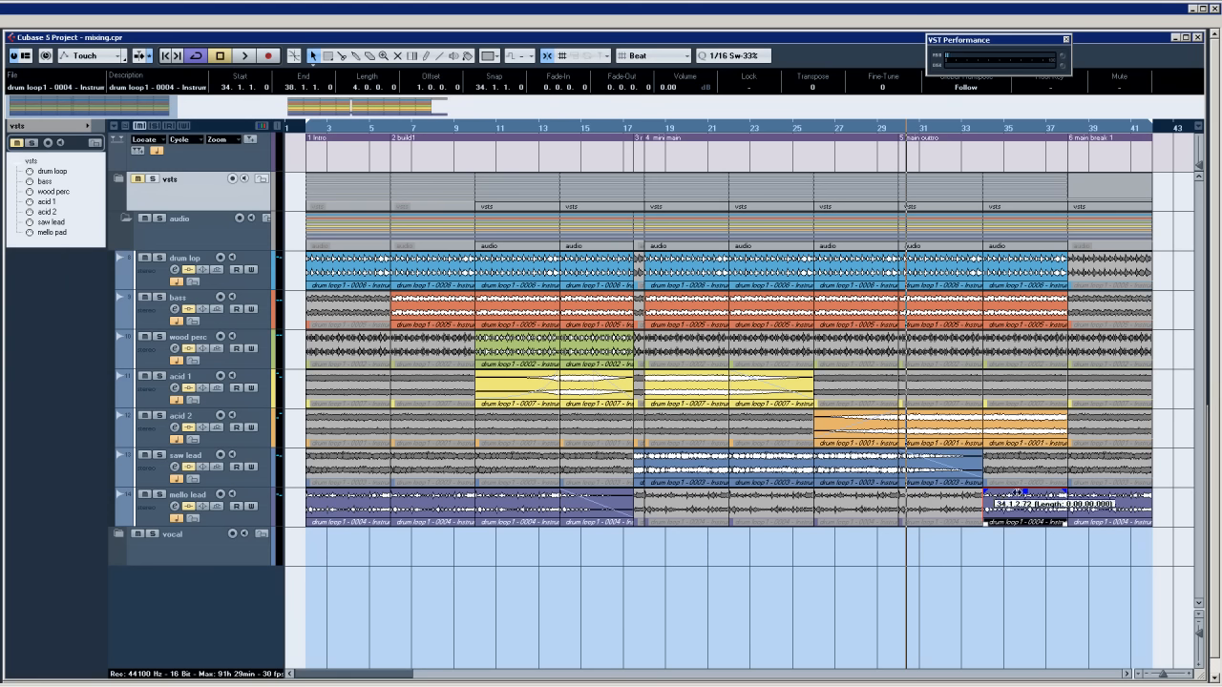
{"action": "left_click_drag", "start_coordinate": [1016, 492], "coordinate": [1066, 493]}
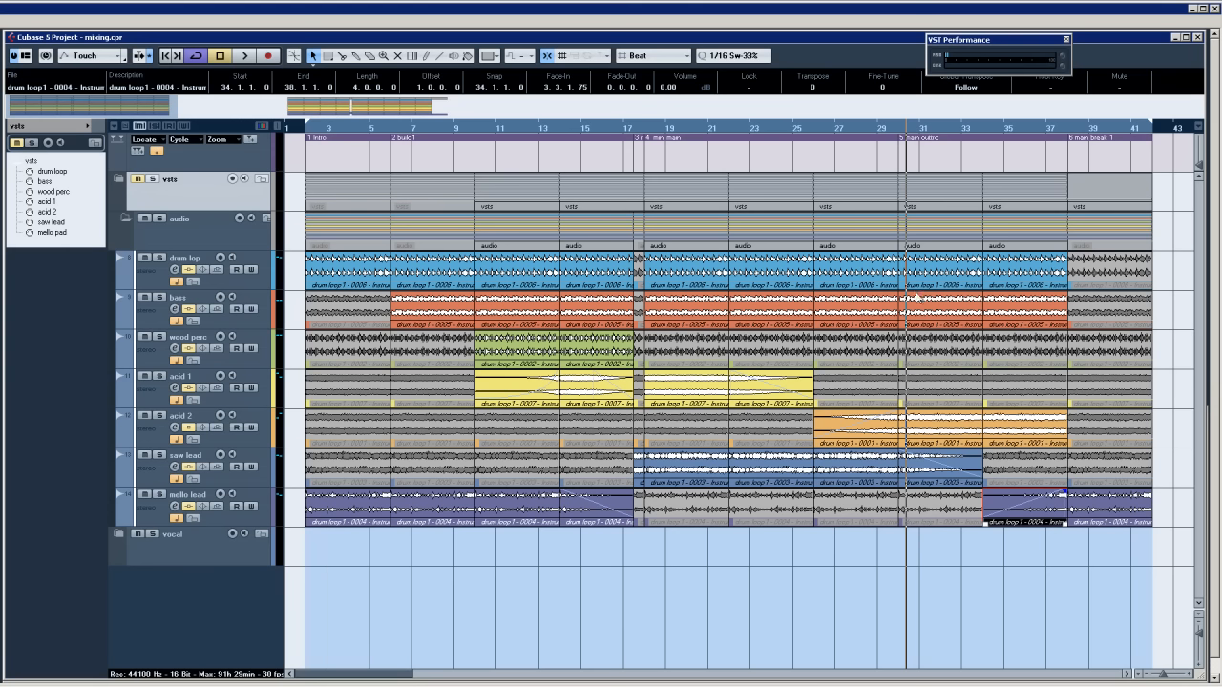
{"action": "left_click", "coordinate": [1010, 280]}
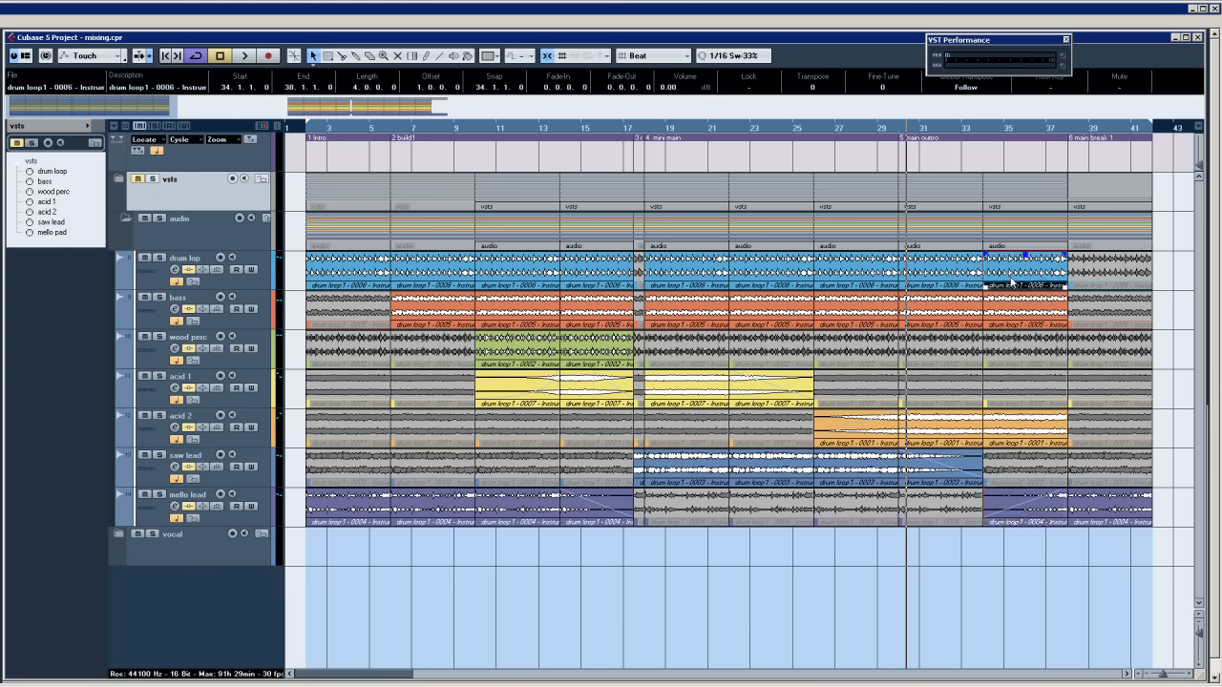
{"action": "left_click_drag", "start_coordinate": [1051, 258], "coordinate": [985, 265]}
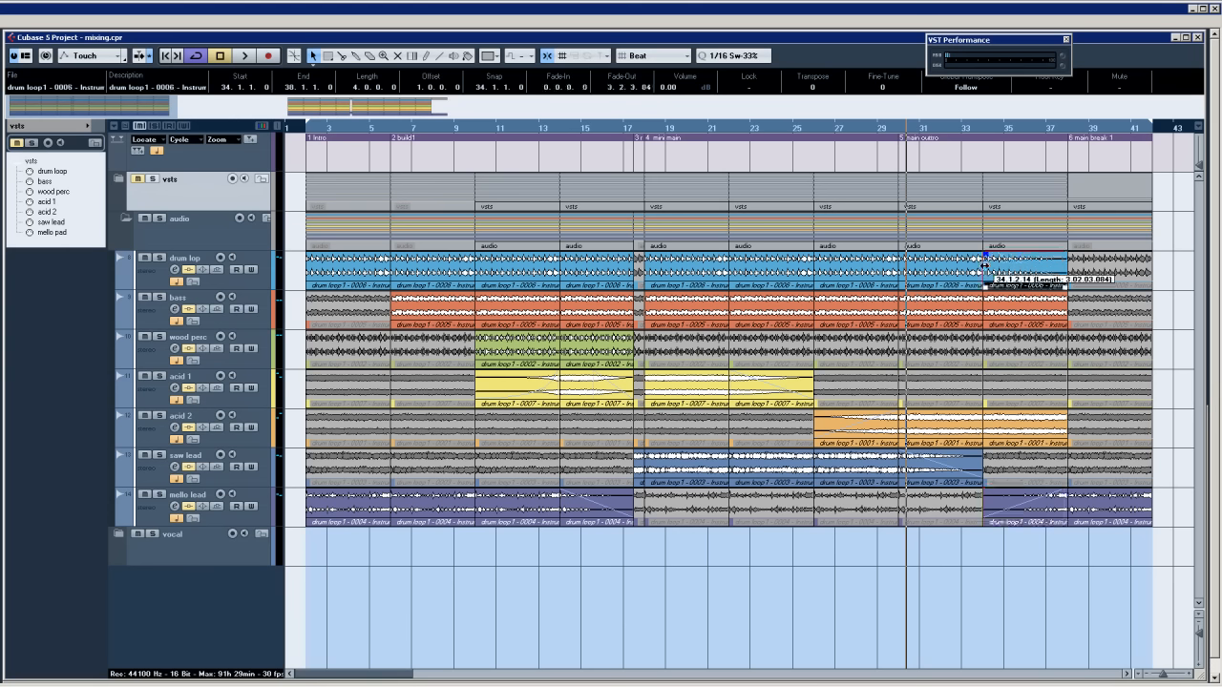
{"action": "left_click", "coordinate": [1008, 308]}
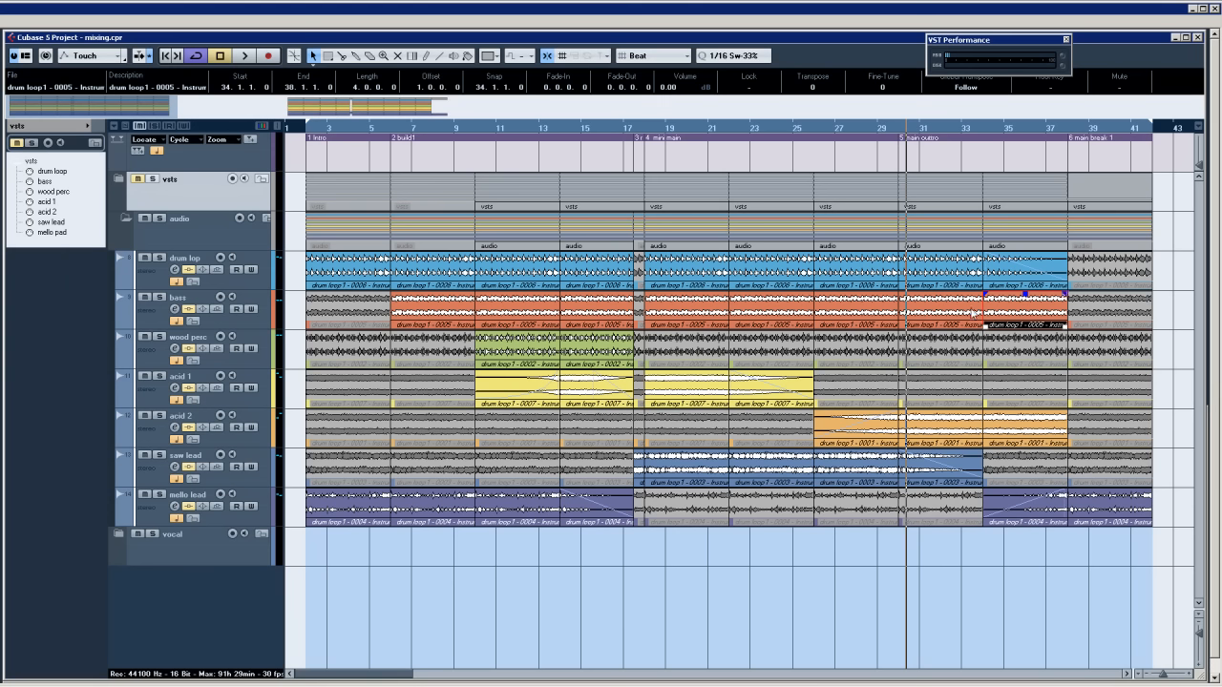
Play on from bar 30 to past bar 39 while fading out the acid 2 event at bar 34 across almost its full length.
{"action": "key", "text": "space"}
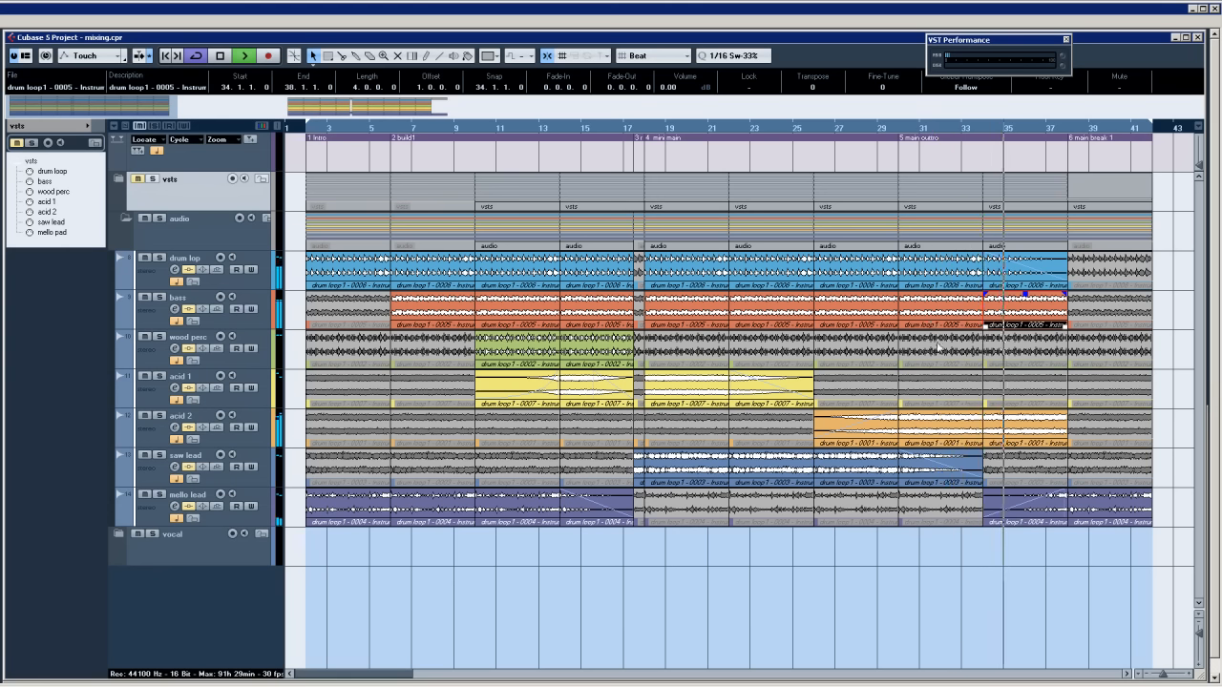
{"action": "left_click", "coordinate": [1021, 432]}
{"action": "left_click_drag", "start_coordinate": [1066, 414], "coordinate": [984, 418]}
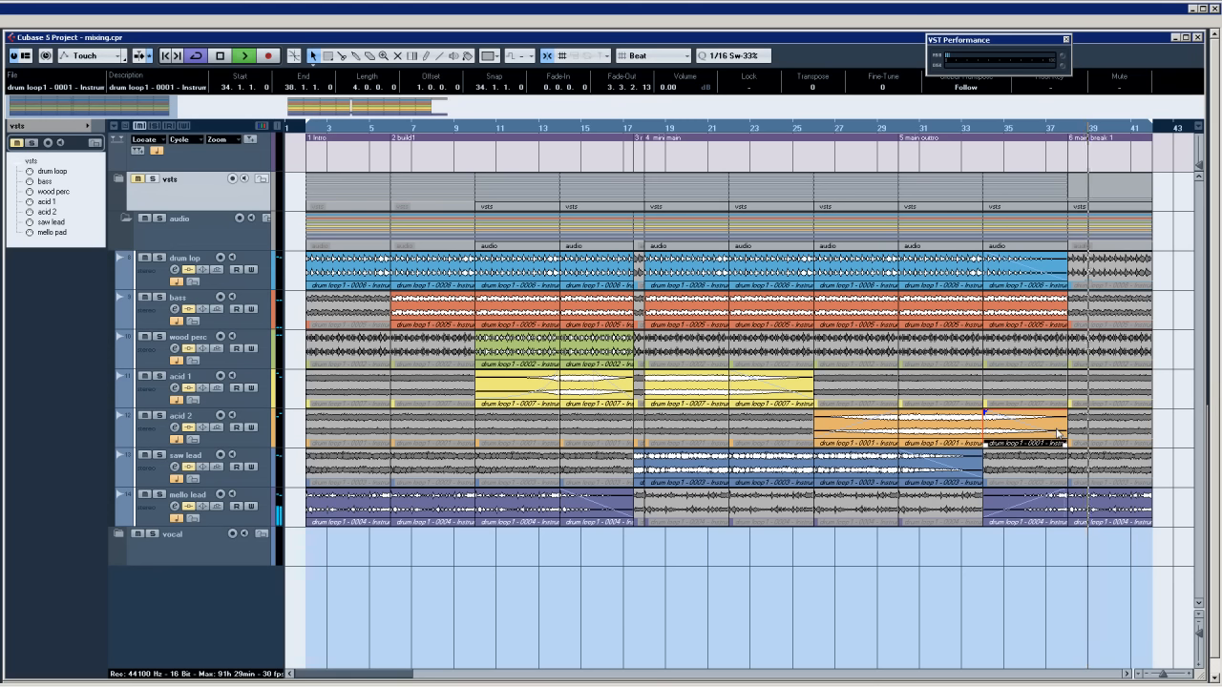
{"action": "key", "text": "space"}
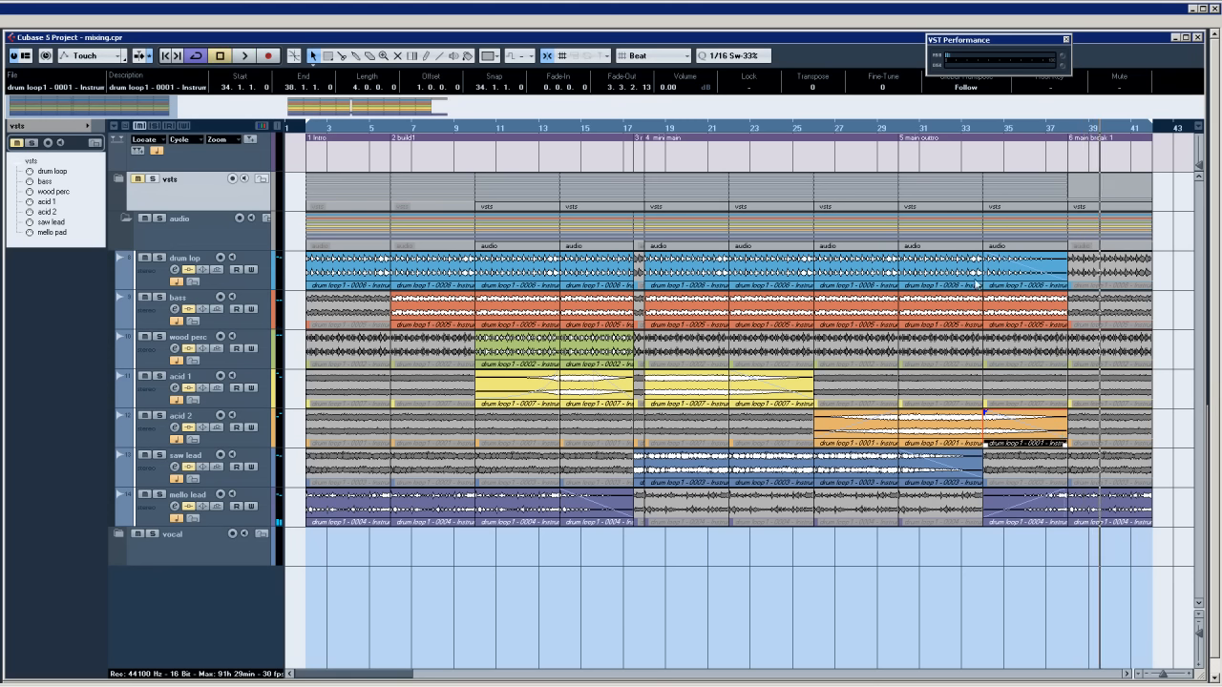
Fade out the drum loop and bass events at bar 30 across their full length and audition from just before bar 30 to past bar 35.
{"action": "left_click_drag", "start_coordinate": [945, 254], "coordinate": [898, 255]}
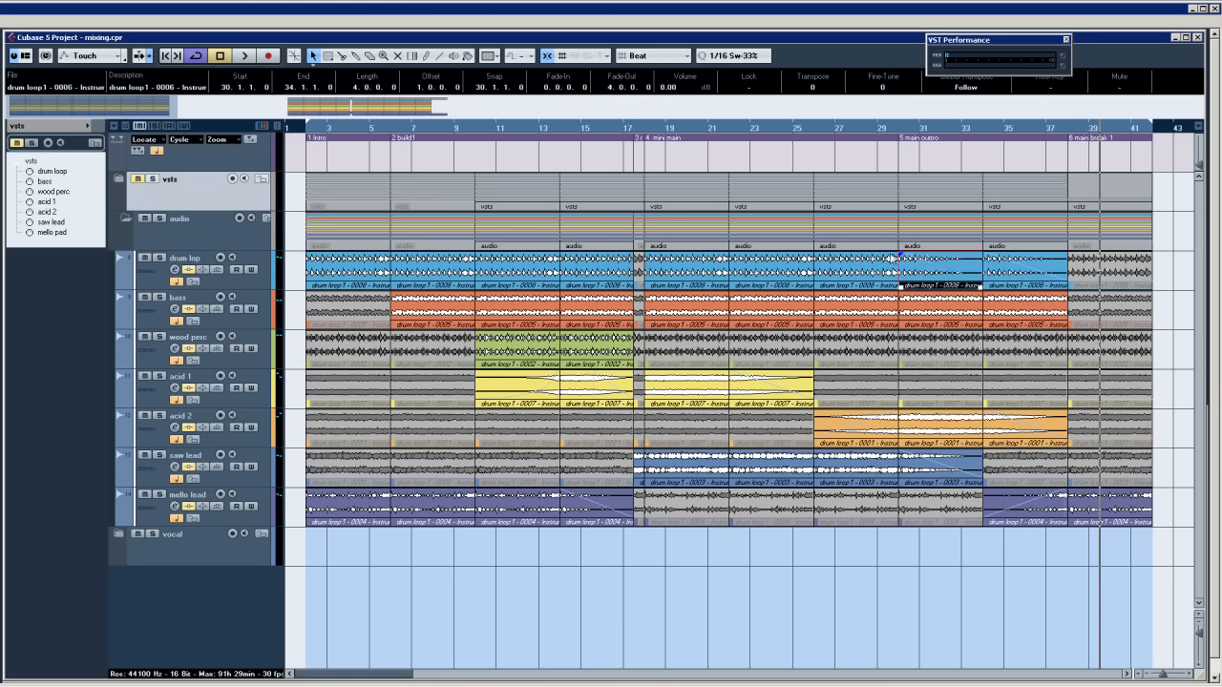
{"action": "left_click_drag", "start_coordinate": [982, 295], "coordinate": [894, 300]}
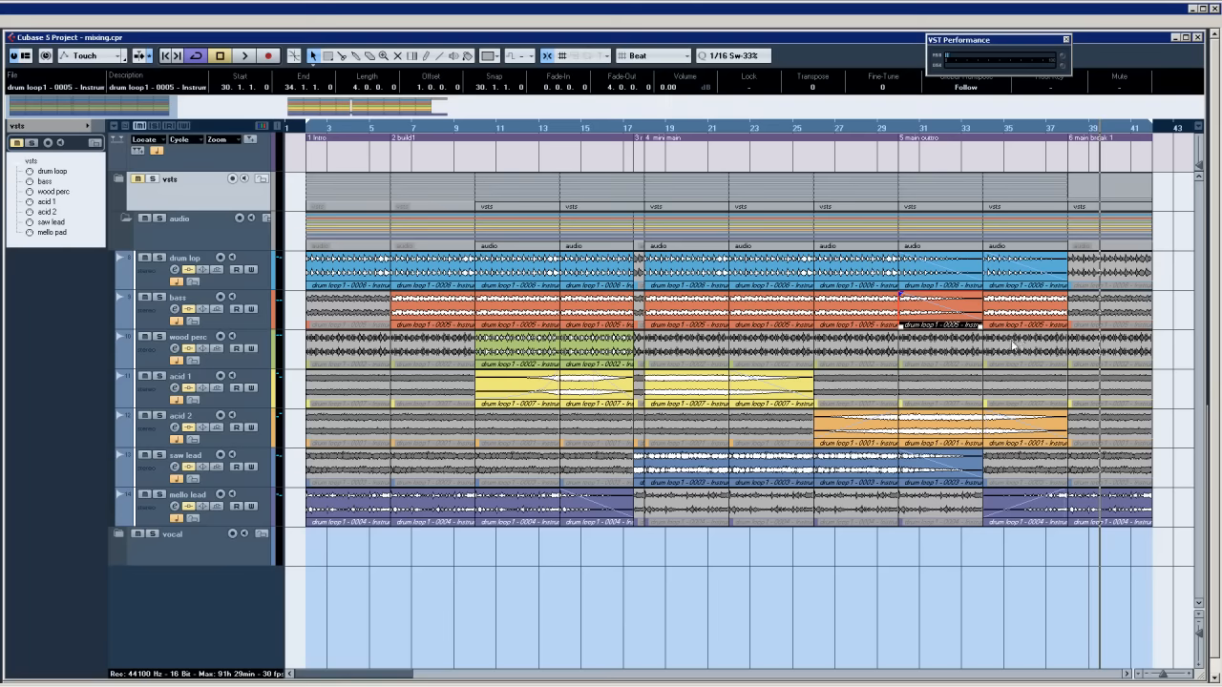
{"action": "left_click", "coordinate": [886, 137]}
{"action": "key", "text": "space"}
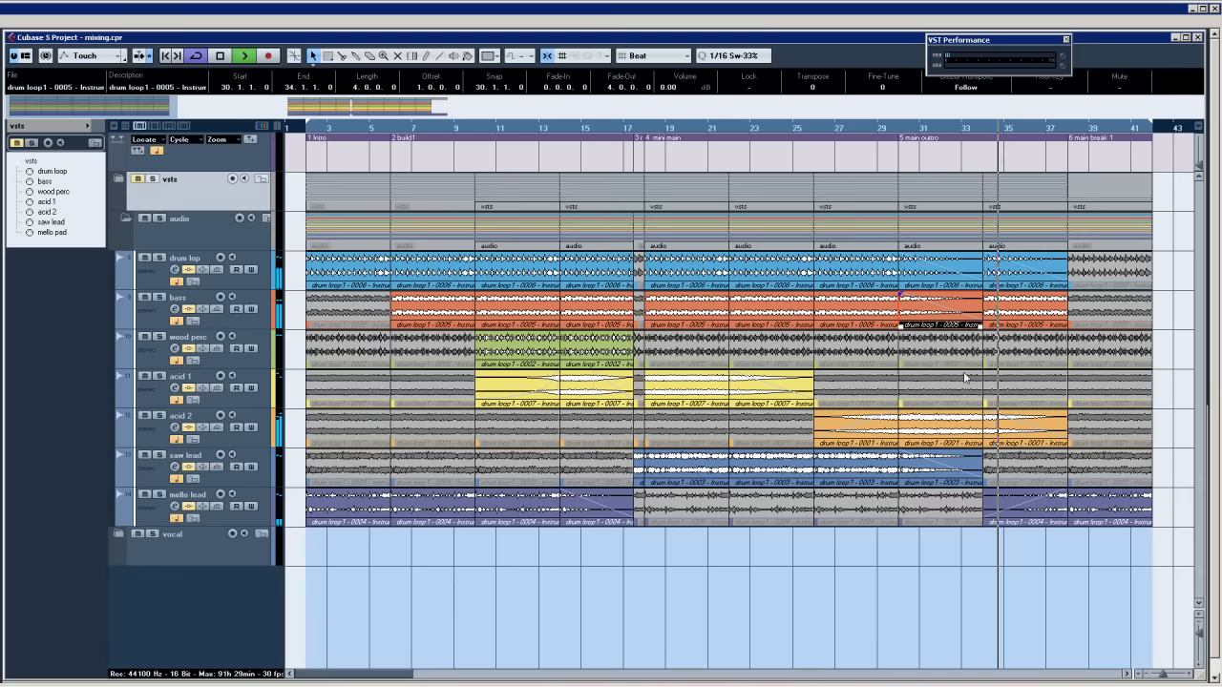
{"action": "key", "text": "space"}
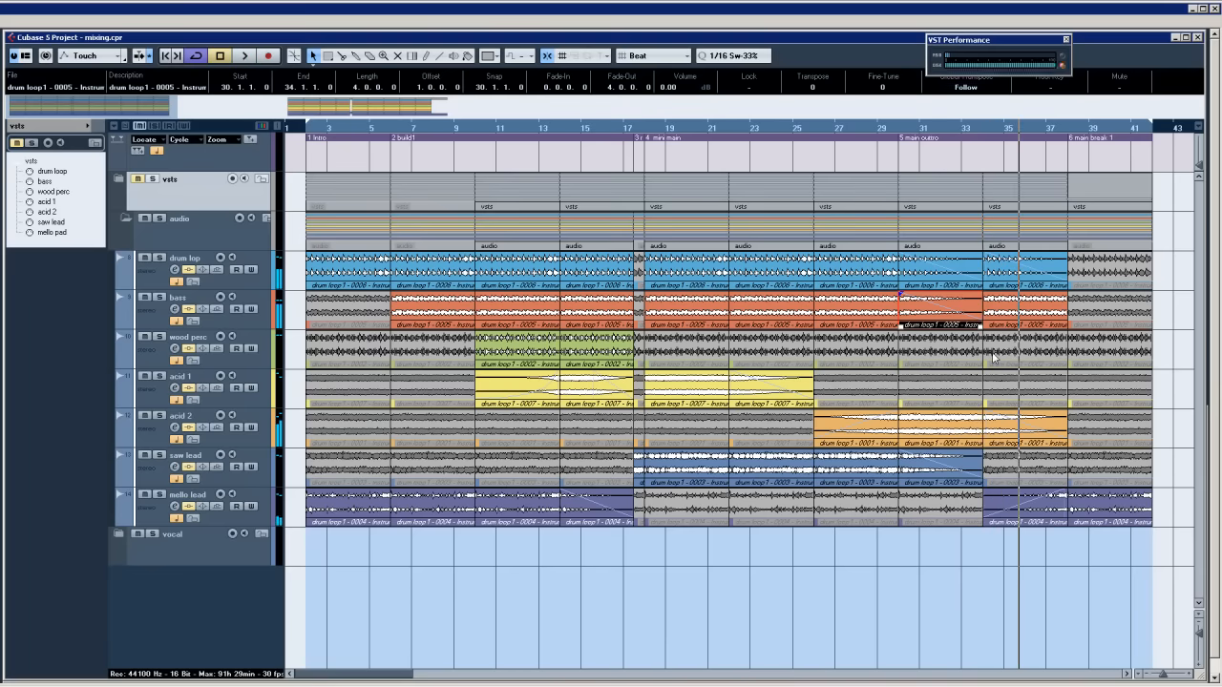
Mute the bass event at bar 34 and audition from just before bar 30 to past bar 38.
{"action": "right_click", "coordinate": [993, 357]}
{"action": "left_click", "coordinate": [1078, 355]}
{"action": "left_click", "coordinate": [1027, 315]}
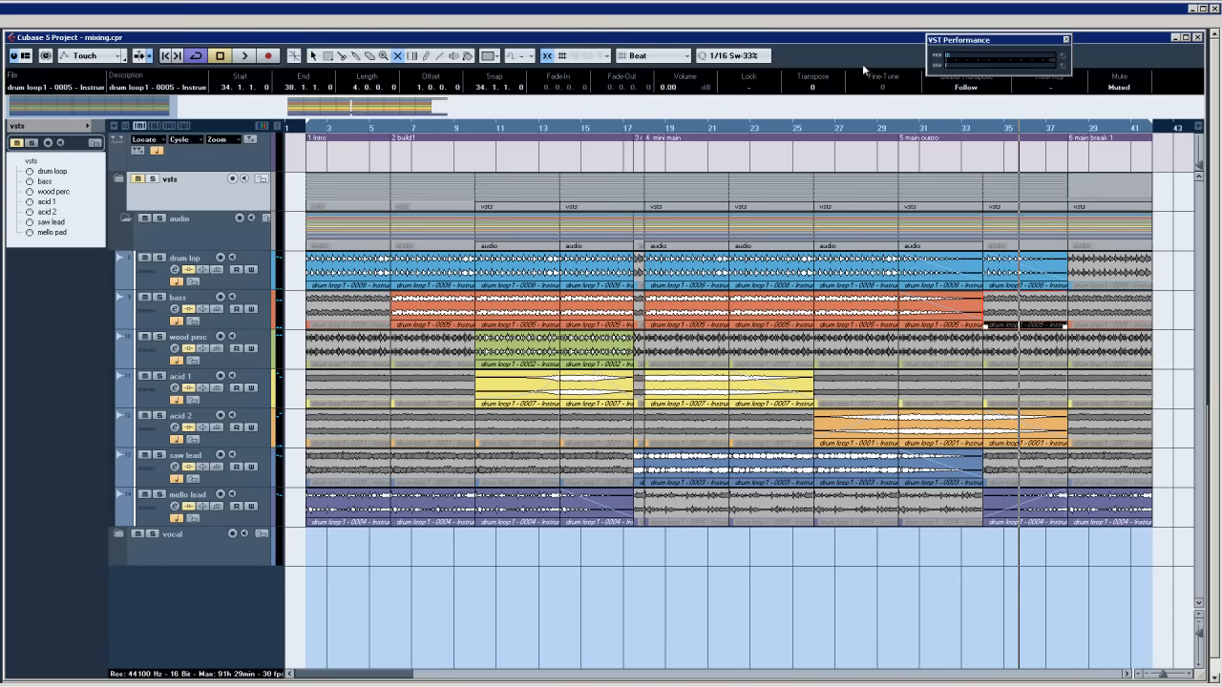
{"action": "left_click", "coordinate": [895, 127]}
{"action": "key", "text": "space"}
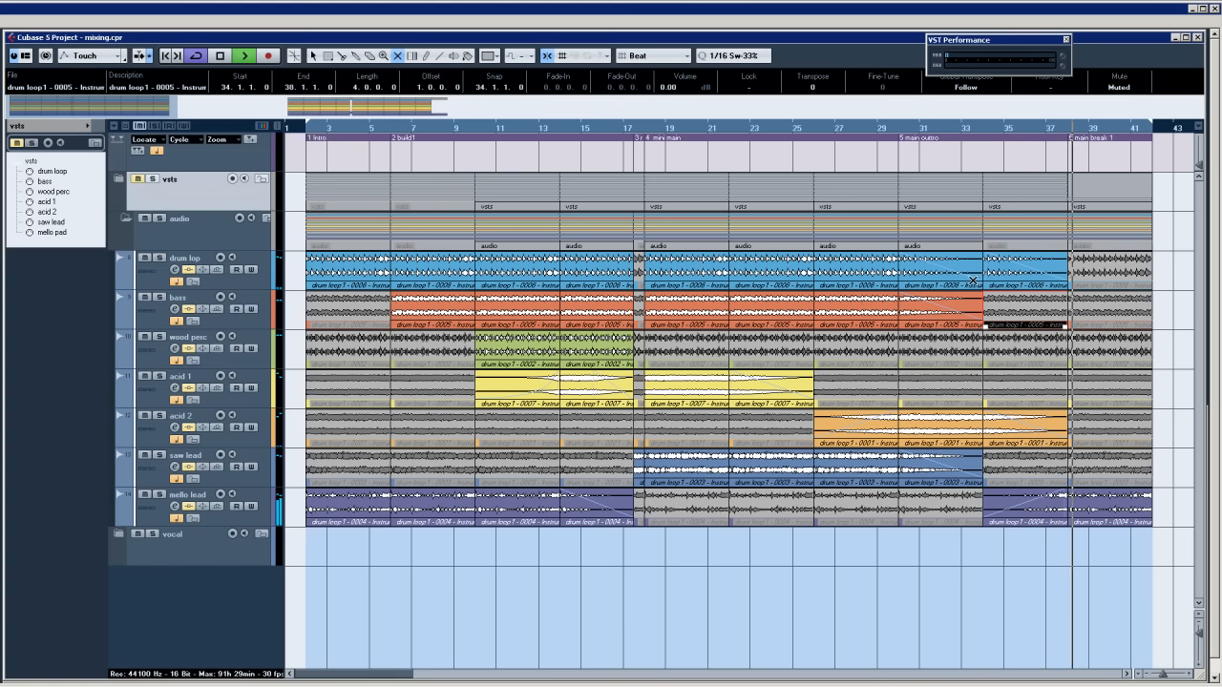
{"action": "key", "text": "space"}
Unmute the mello lead event at bar 30 and fade it in over about three bars.
{"action": "left_click", "coordinate": [944, 518]}
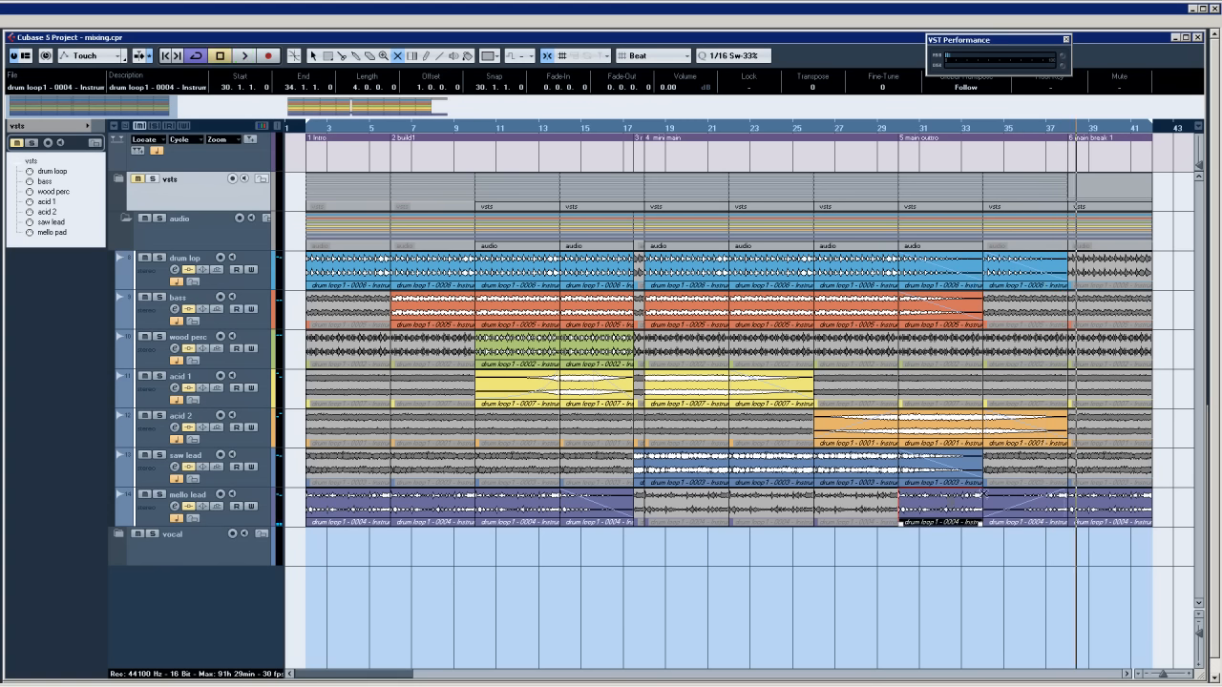
{"action": "key", "text": "1"}
{"action": "left_click_drag", "start_coordinate": [901, 491], "coordinate": [963, 492]}
{"action": "left_click", "coordinate": [1017, 507]}
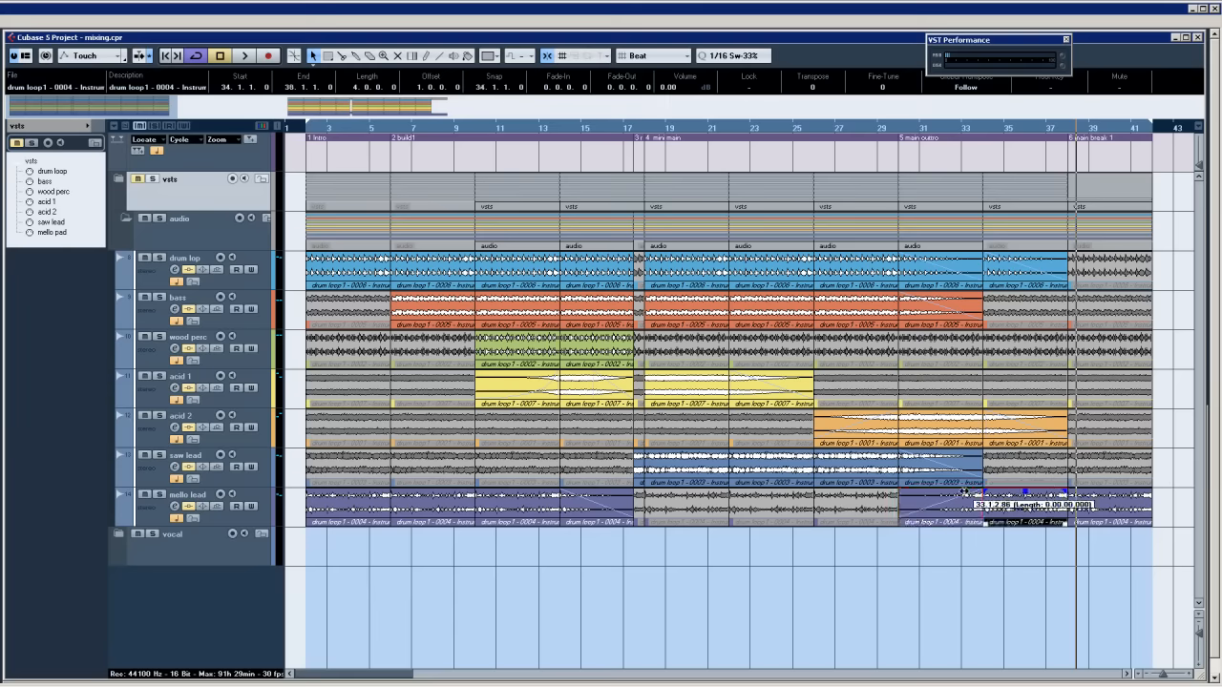
Play from the start while erasing the muted events in the half-bar gap before bar 18 on every audio track except saw lead.
{"action": "left_click", "coordinate": [301, 129]}
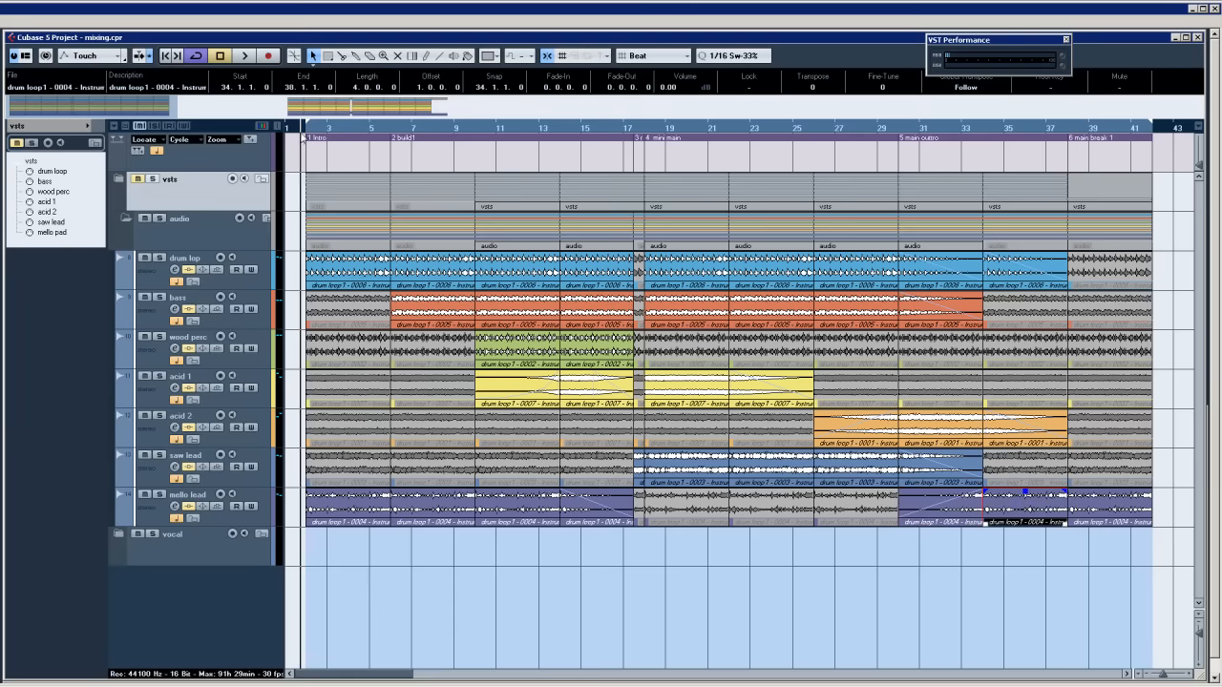
{"action": "key", "text": "space"}
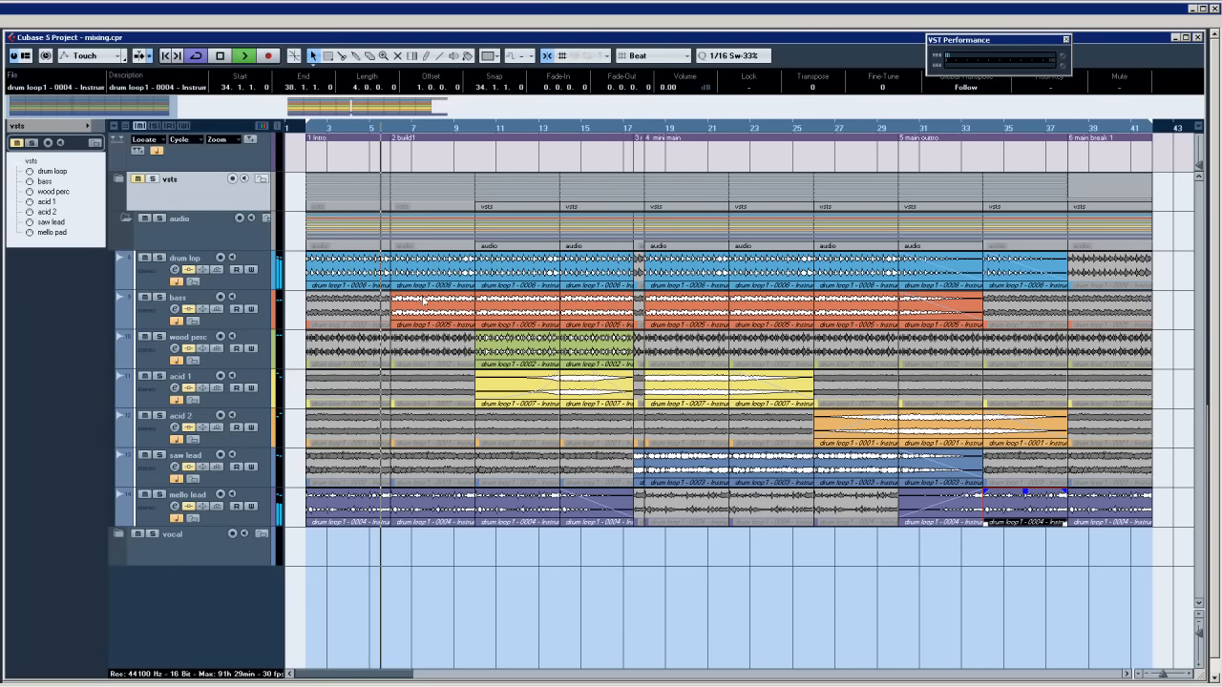
{"action": "right_click", "coordinate": [517, 361]}
{"action": "left_click", "coordinate": [572, 368]}
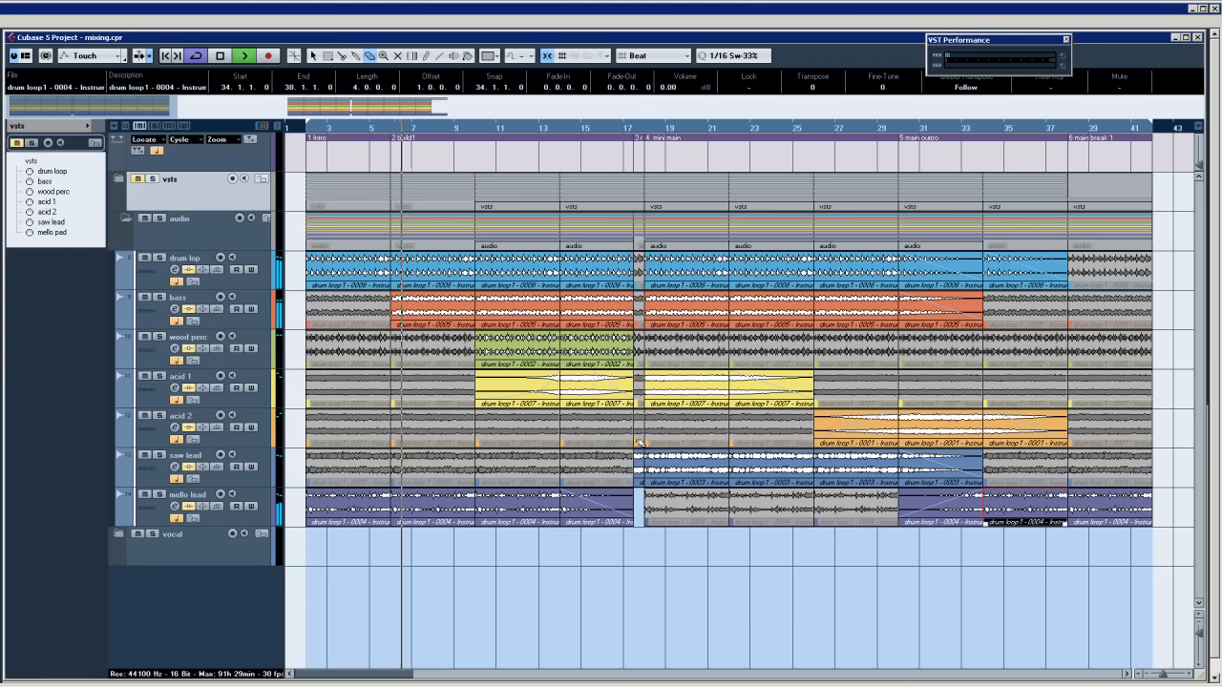
{"action": "left_click", "coordinate": [640, 438]}
{"action": "left_click", "coordinate": [638, 396]}
{"action": "left_click", "coordinate": [639, 356]}
{"action": "left_click", "coordinate": [638, 315]}
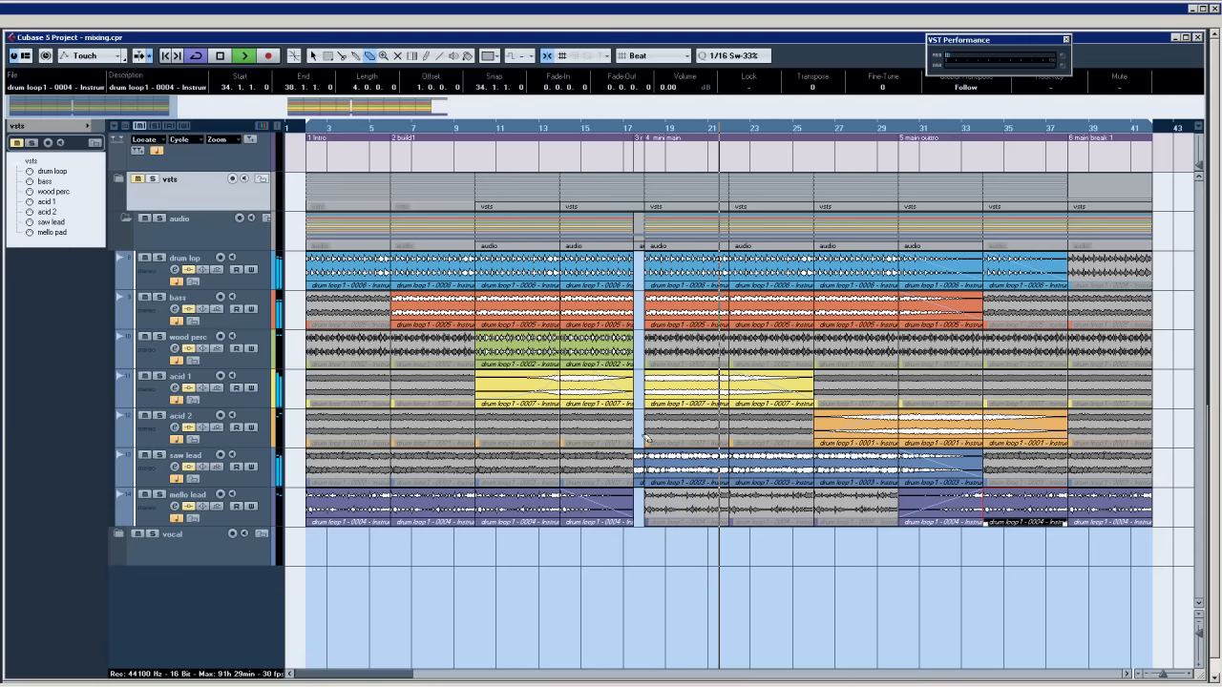
{"action": "key", "text": "space"}
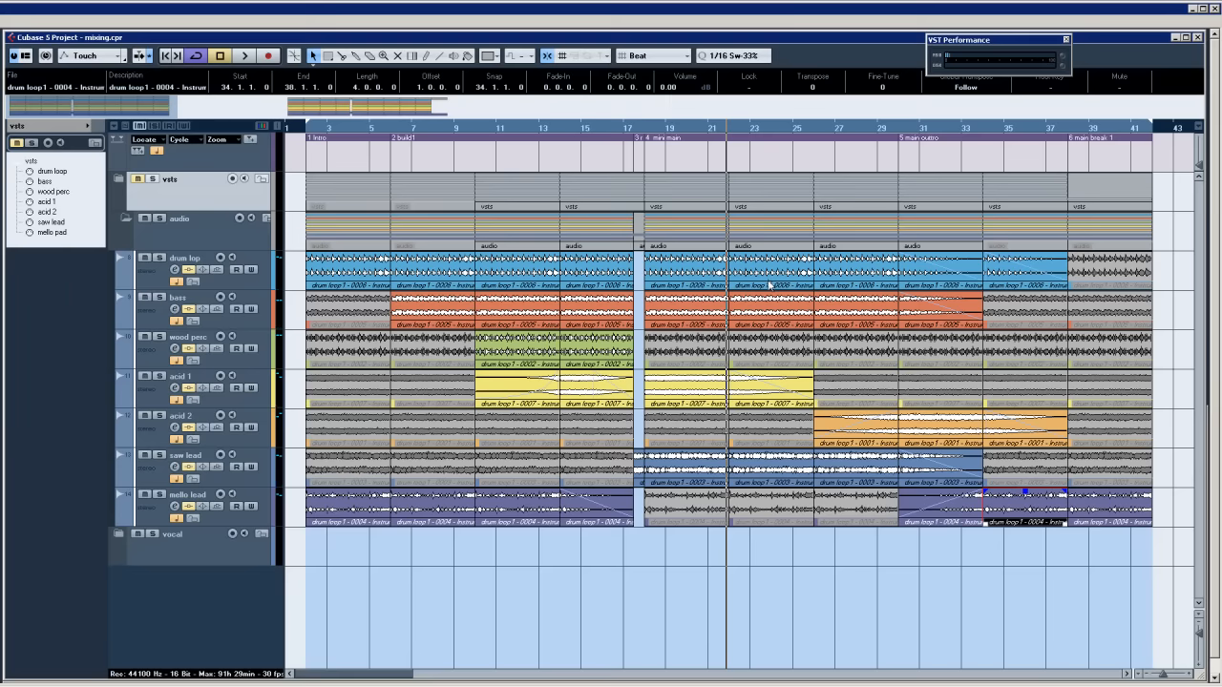
Pitch-shift the bass, acid 1 and saw lead events at bar 22 by 3 semitones.
{"action": "left_click", "coordinate": [765, 308]}
{"action": "right_click", "coordinate": [763, 300]}
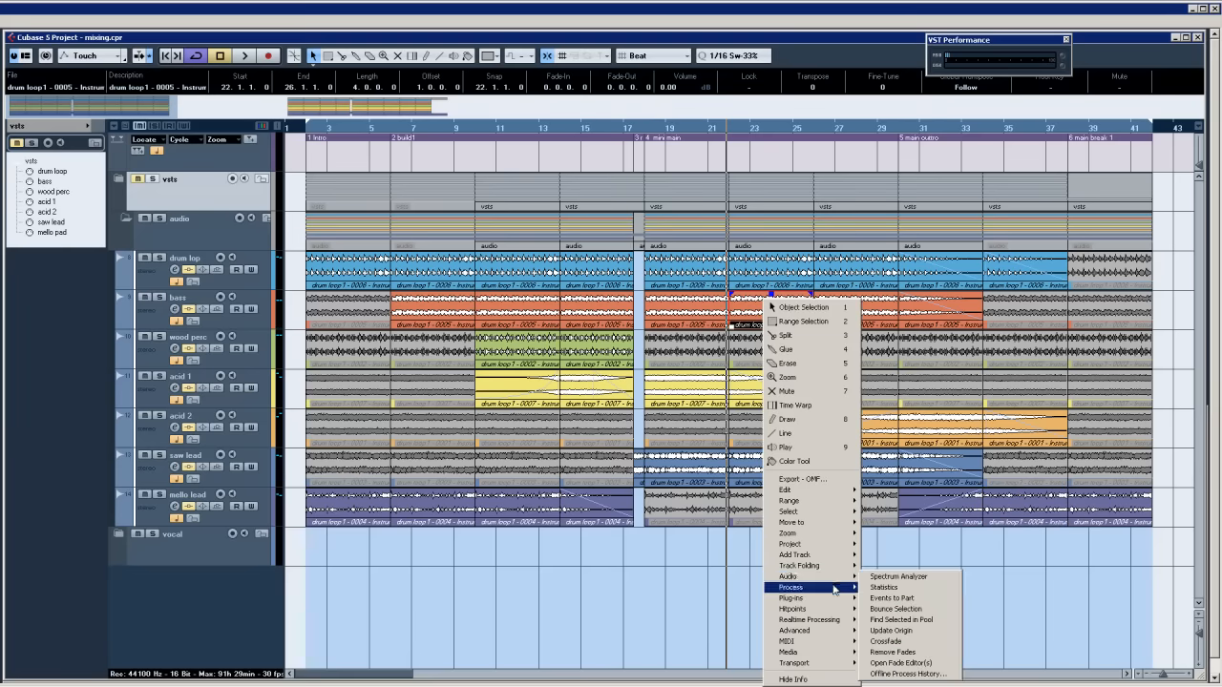
{"action": "mouse_move", "coordinate": [836, 597]}
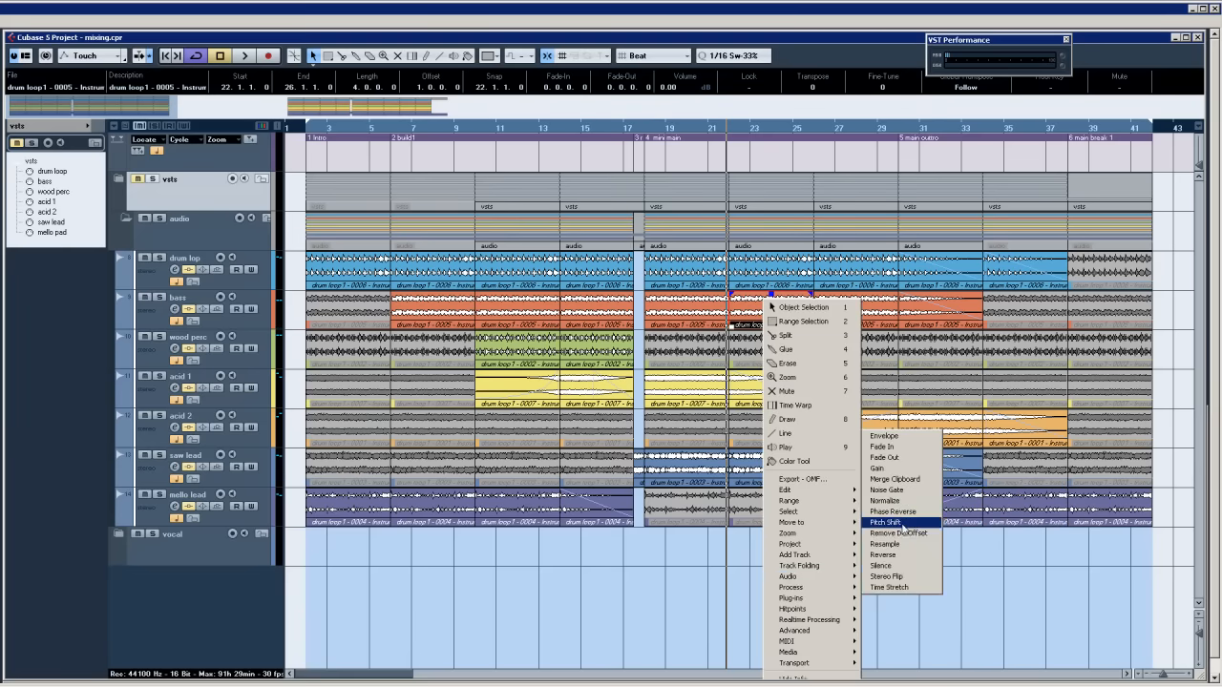
{"action": "left_click", "coordinate": [898, 523]}
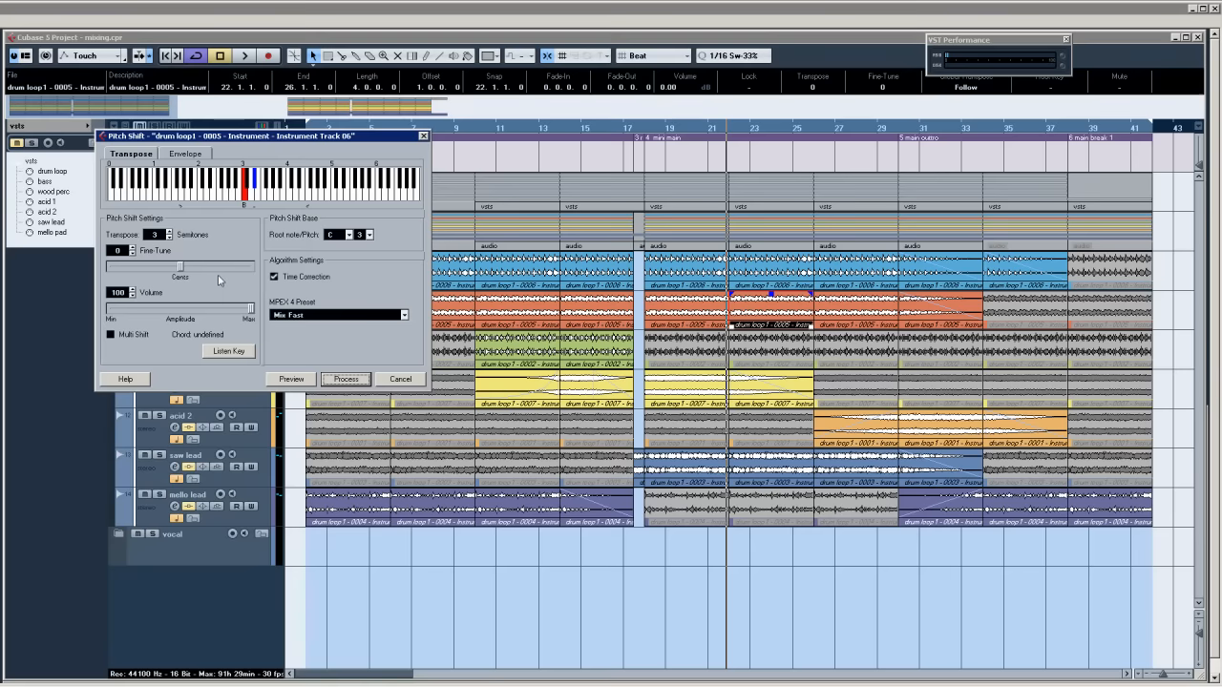
{"action": "left_click", "coordinate": [346, 380]}
{"action": "left_click", "coordinate": [663, 385]}
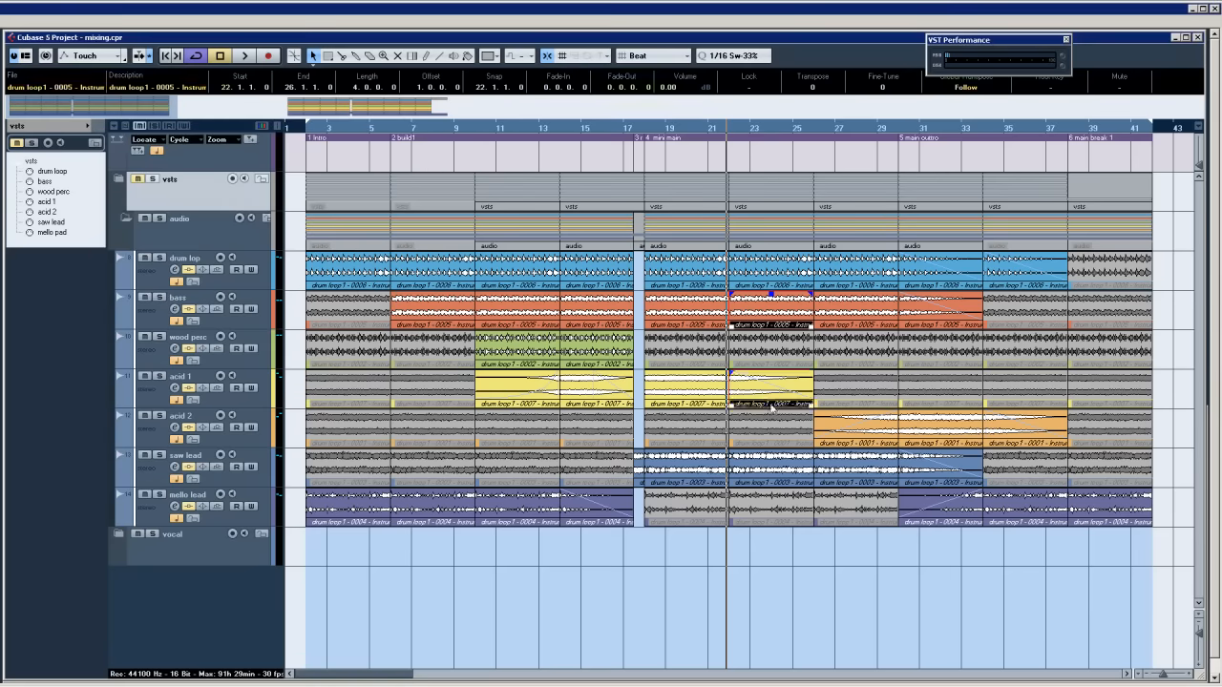
{"action": "right_click", "coordinate": [766, 472]}
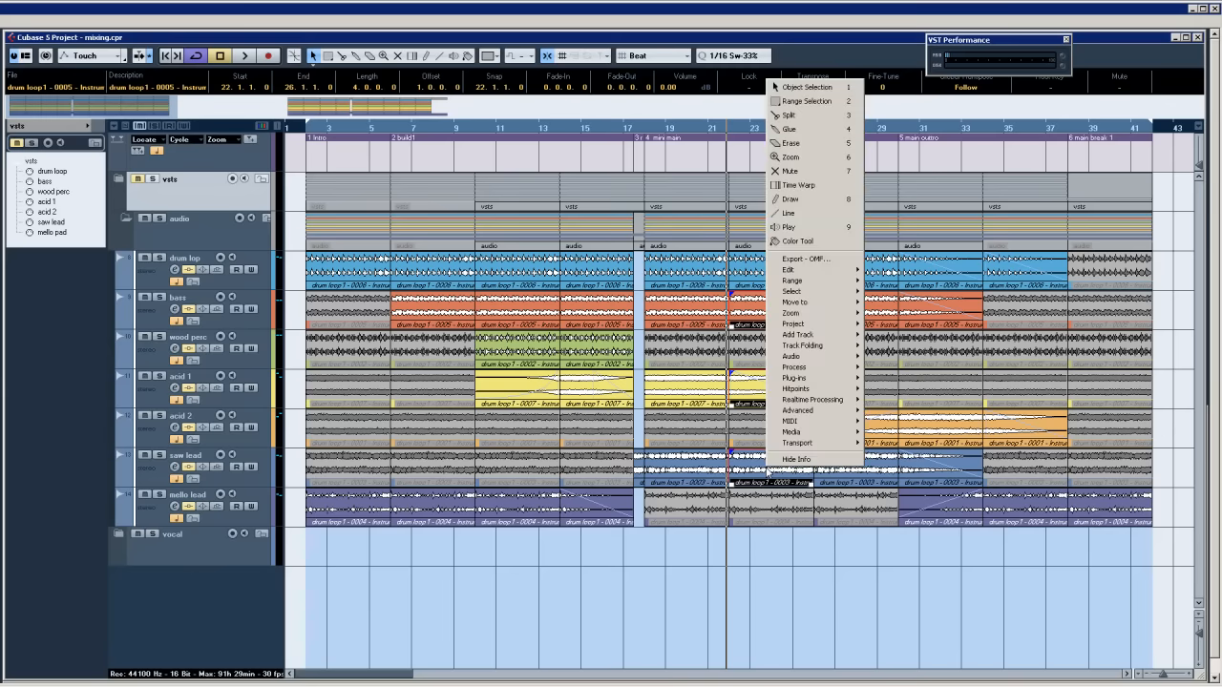
{"action": "mouse_move", "coordinate": [816, 368]}
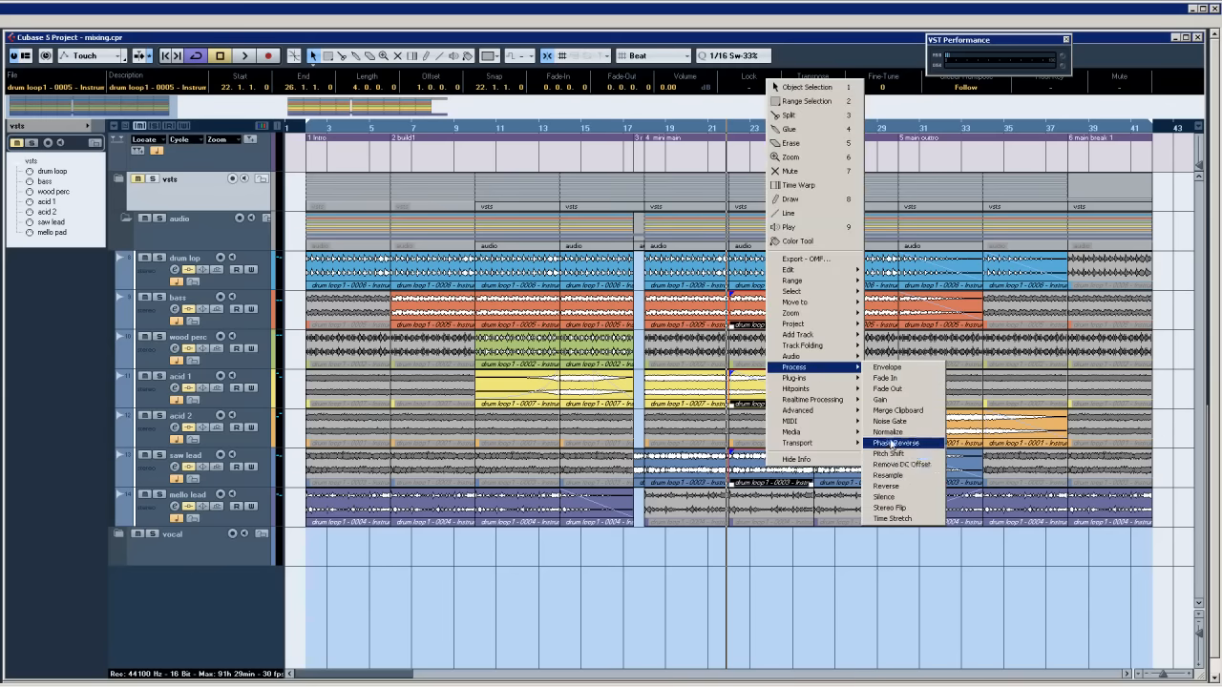
{"action": "left_click", "coordinate": [889, 454]}
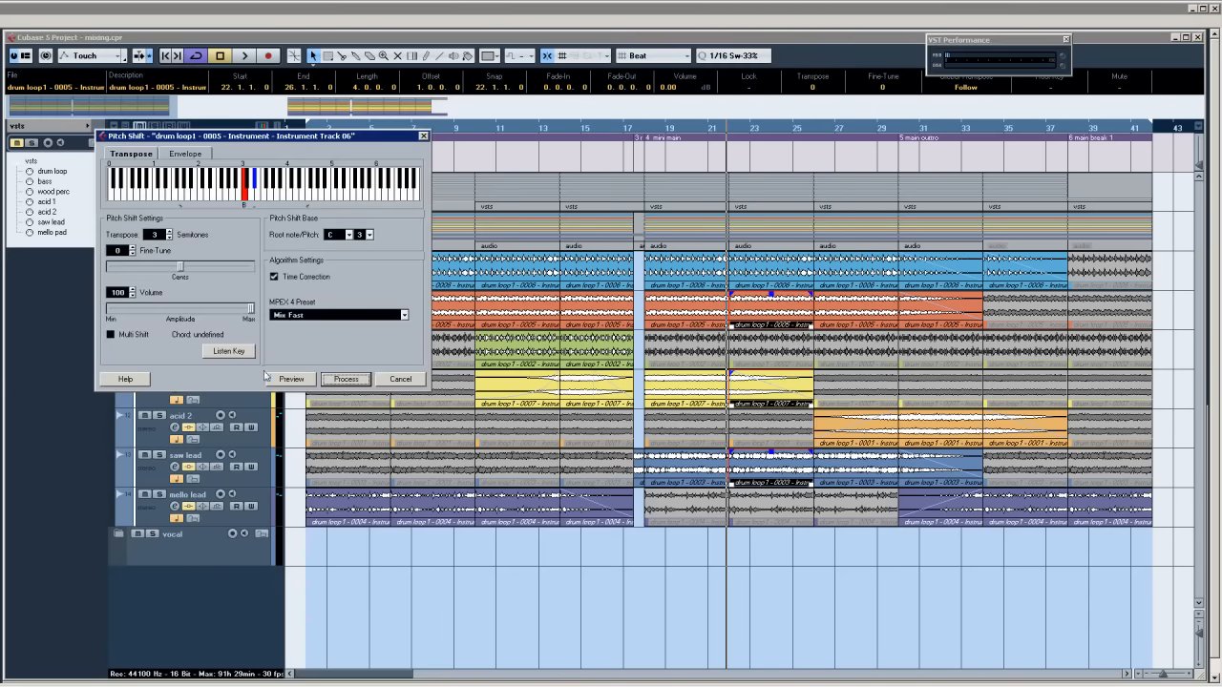
{"action": "left_click", "coordinate": [345, 380]}
{"action": "left_click", "coordinate": [602, 386]}
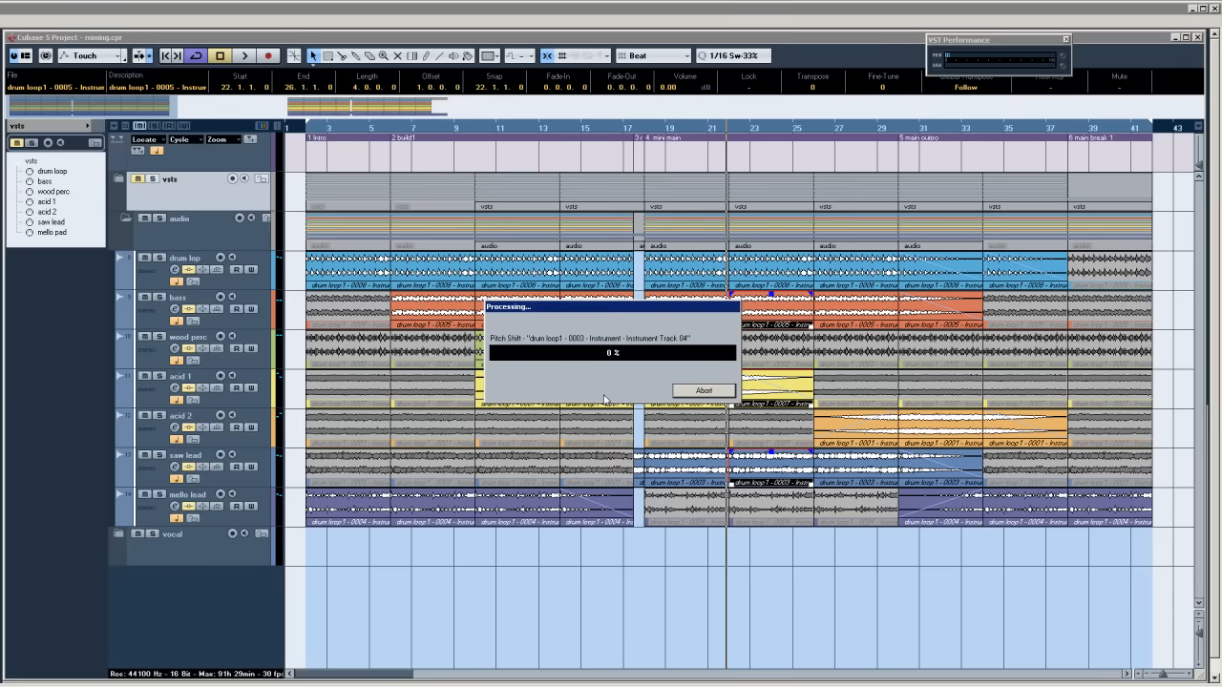
Audition from about bar 17 to past bar 30 while setting the fade-out of the acid 1 event at bar 22 to about two bars.
{"action": "left_click", "coordinate": [627, 134]}
{"action": "key", "text": "space"}
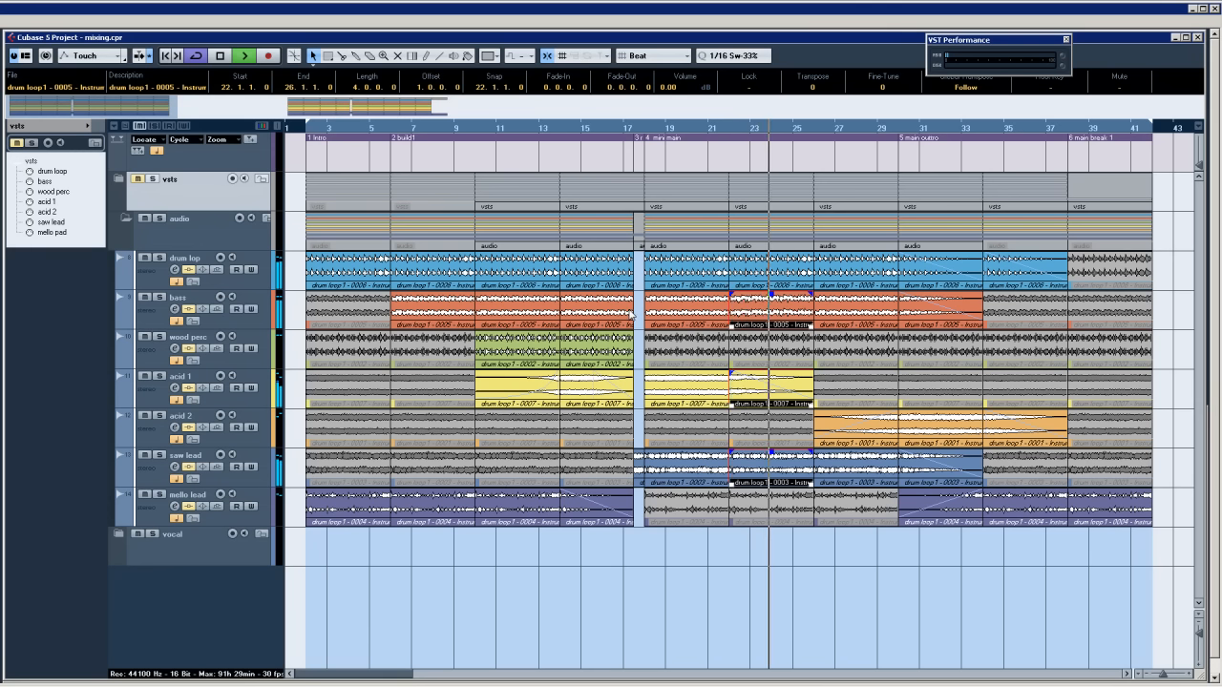
{"action": "left_click", "coordinate": [771, 402]}
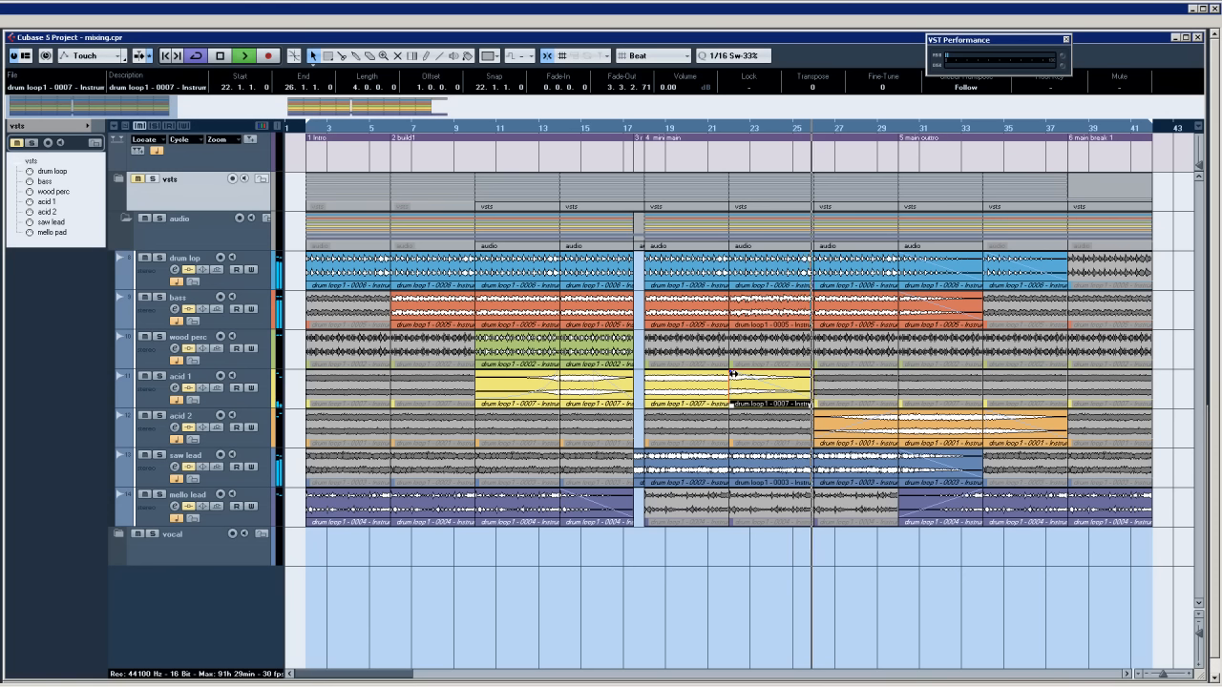
{"action": "left_click_drag", "start_coordinate": [733, 374], "coordinate": [772, 373]}
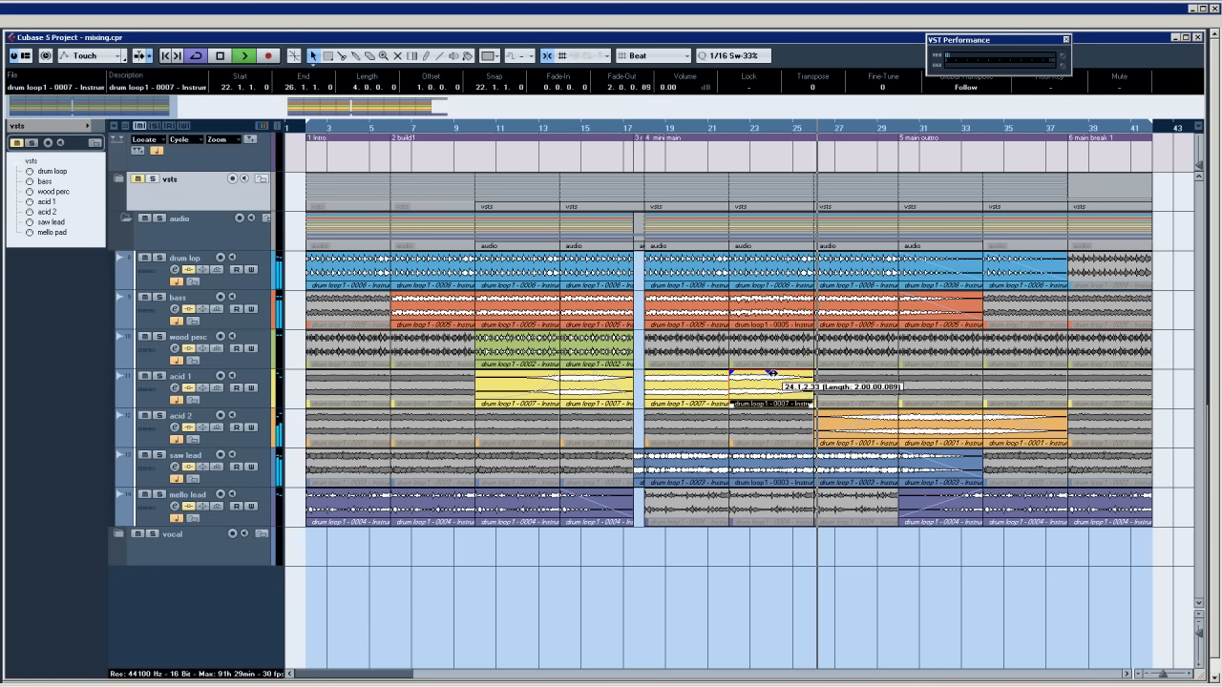
{"action": "left_click_drag", "start_coordinate": [771, 373], "coordinate": [772, 373]}
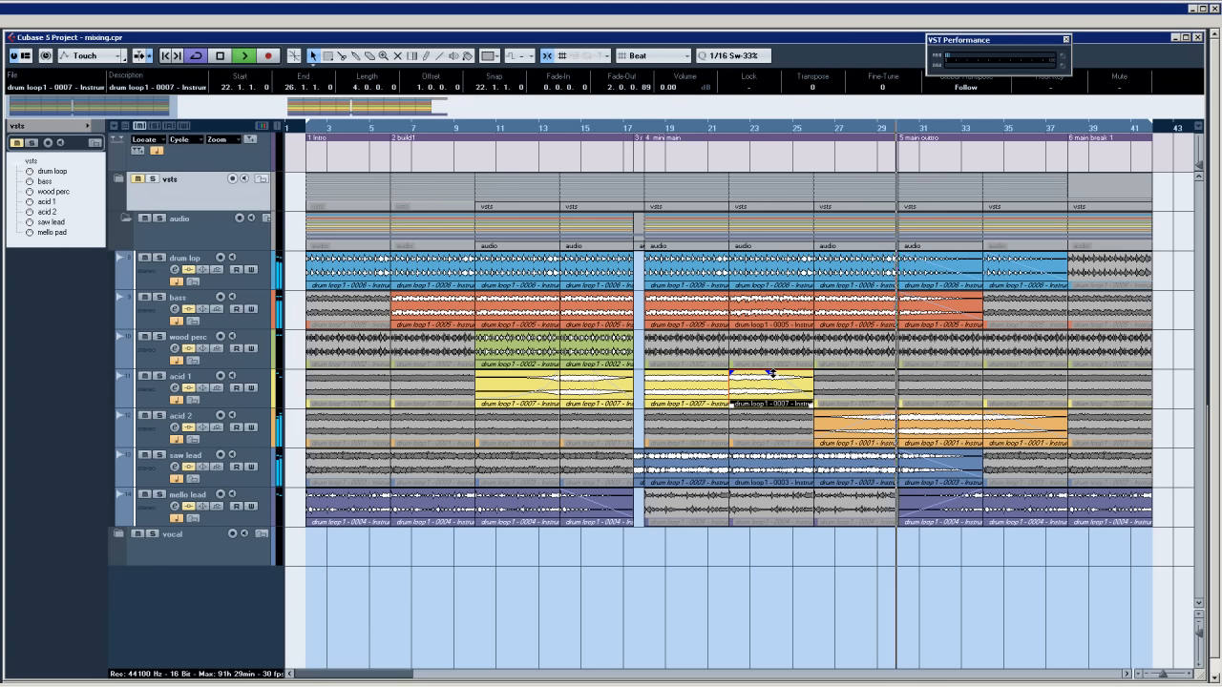
{"action": "key", "text": "space"}
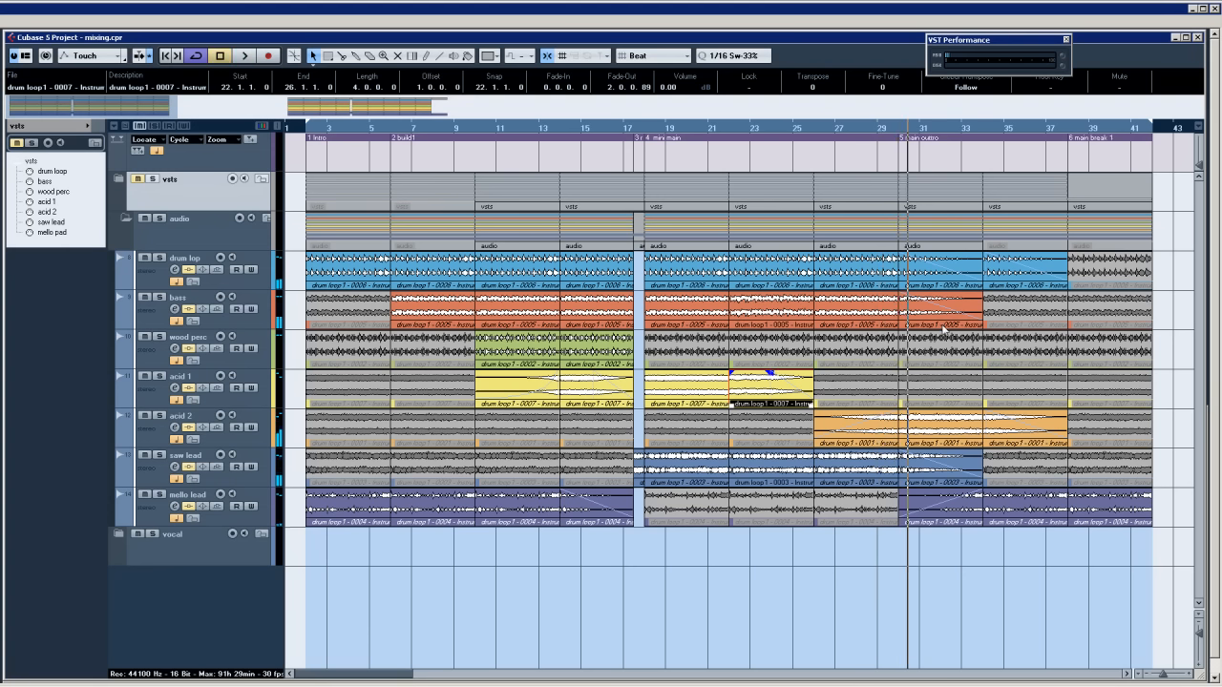
Pitch-shift the bass, acid 2 and saw lead events at bar 30 by 3 semitones.
{"action": "left_click", "coordinate": [943, 318]}
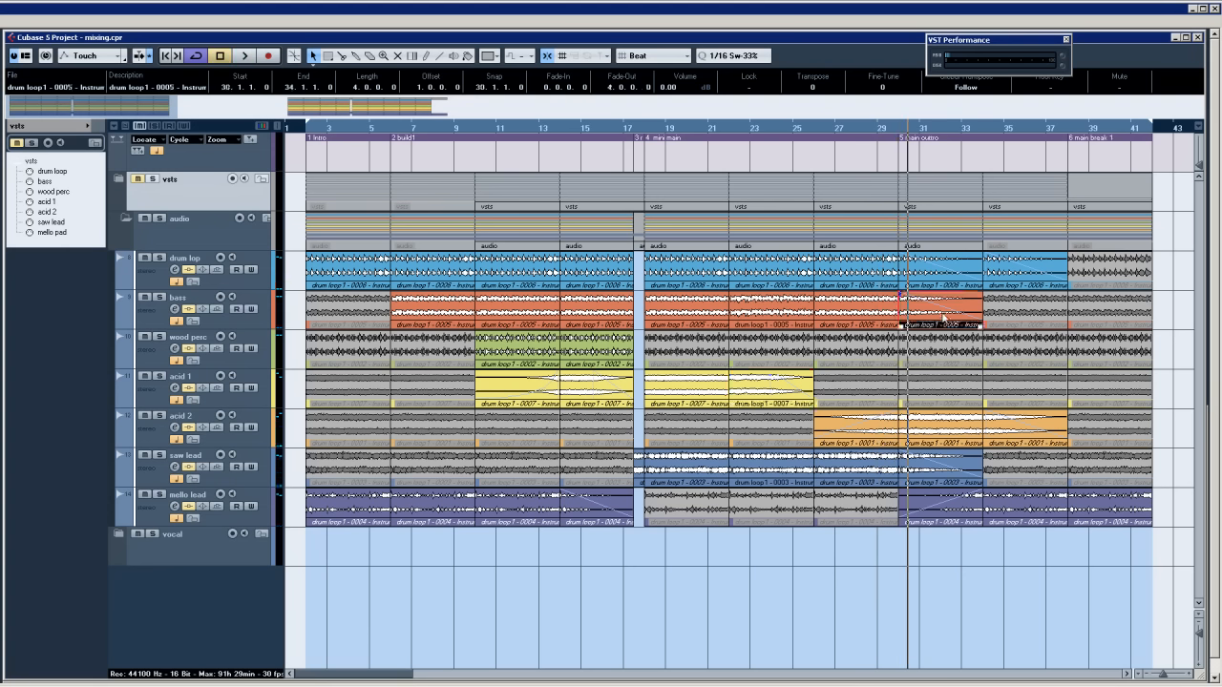
{"action": "left_click", "coordinate": [936, 436], "text": "shift"}
{"action": "left_click", "coordinate": [936, 475], "text": "shift"}
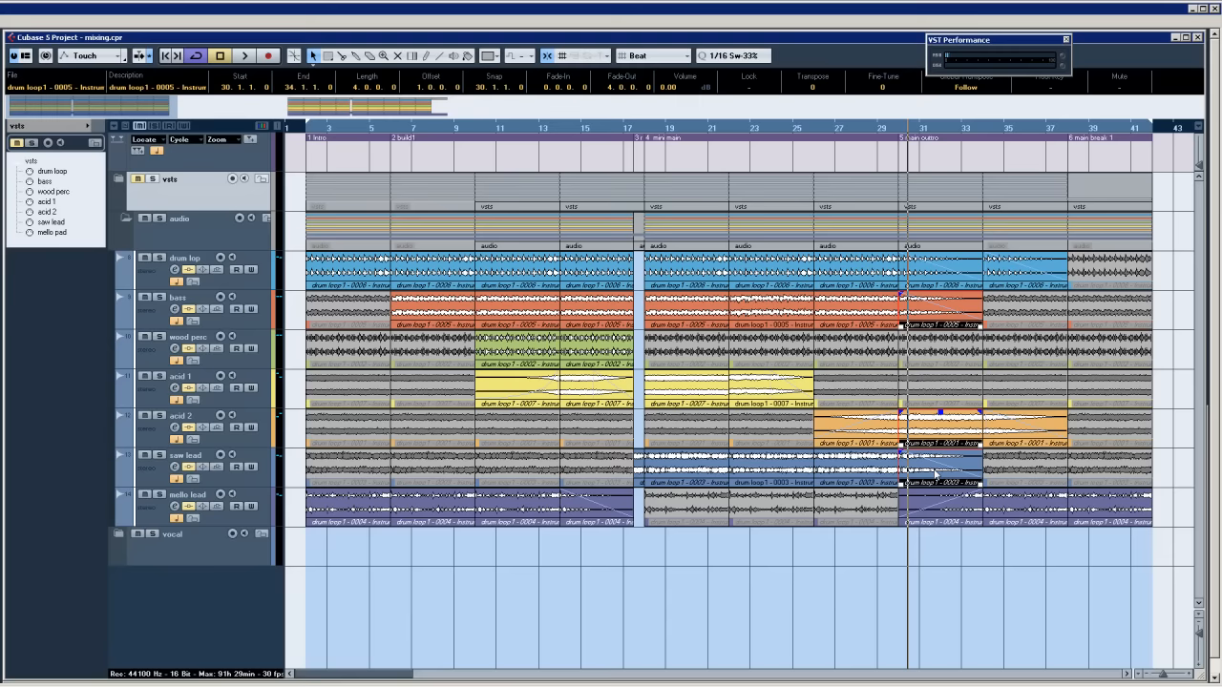
{"action": "right_click", "coordinate": [935, 475]}
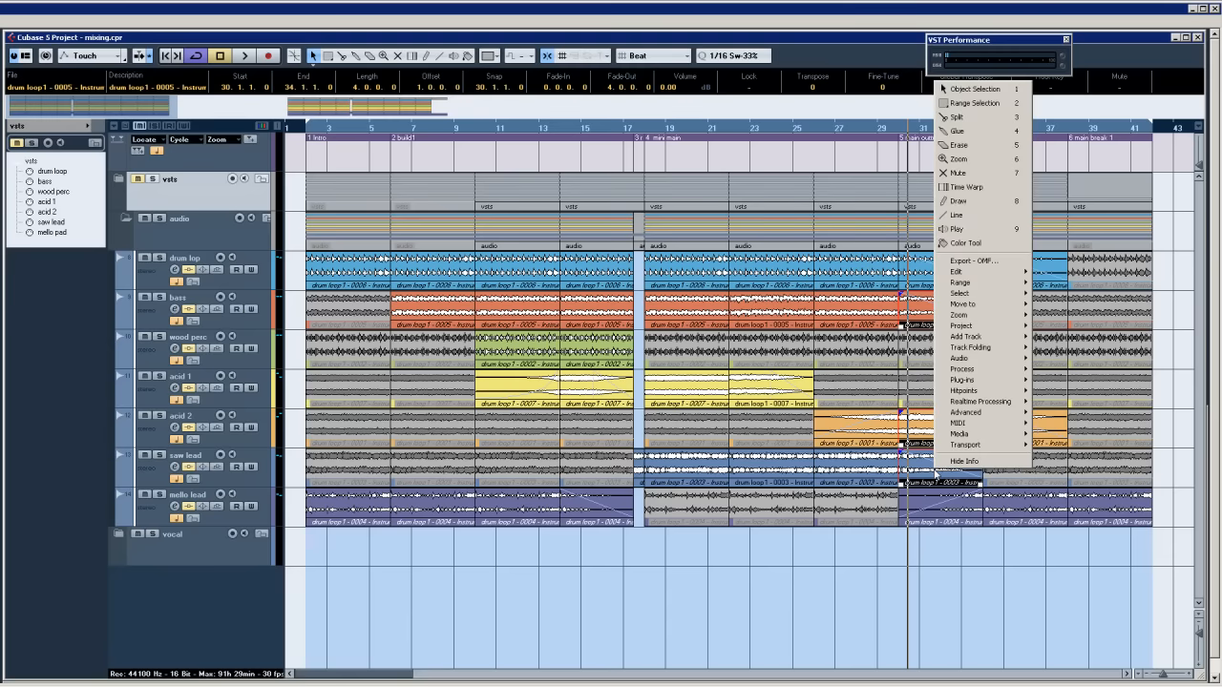
{"action": "mouse_move", "coordinate": [989, 370]}
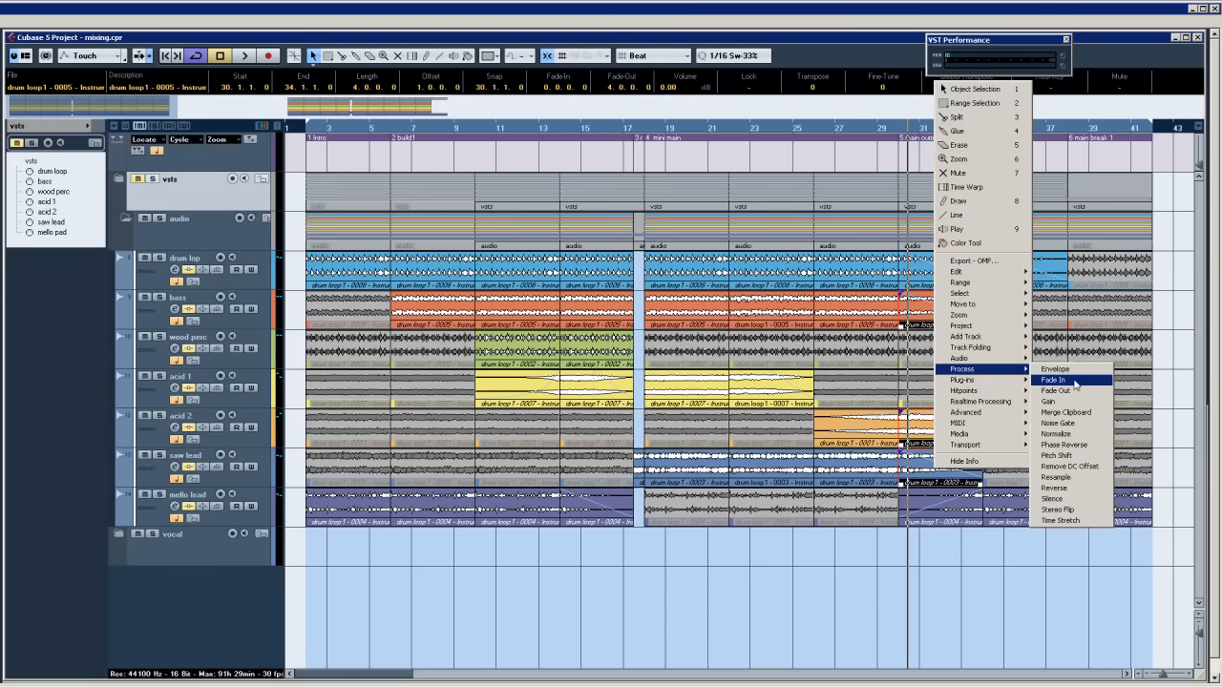
{"action": "left_click", "coordinate": [1065, 456]}
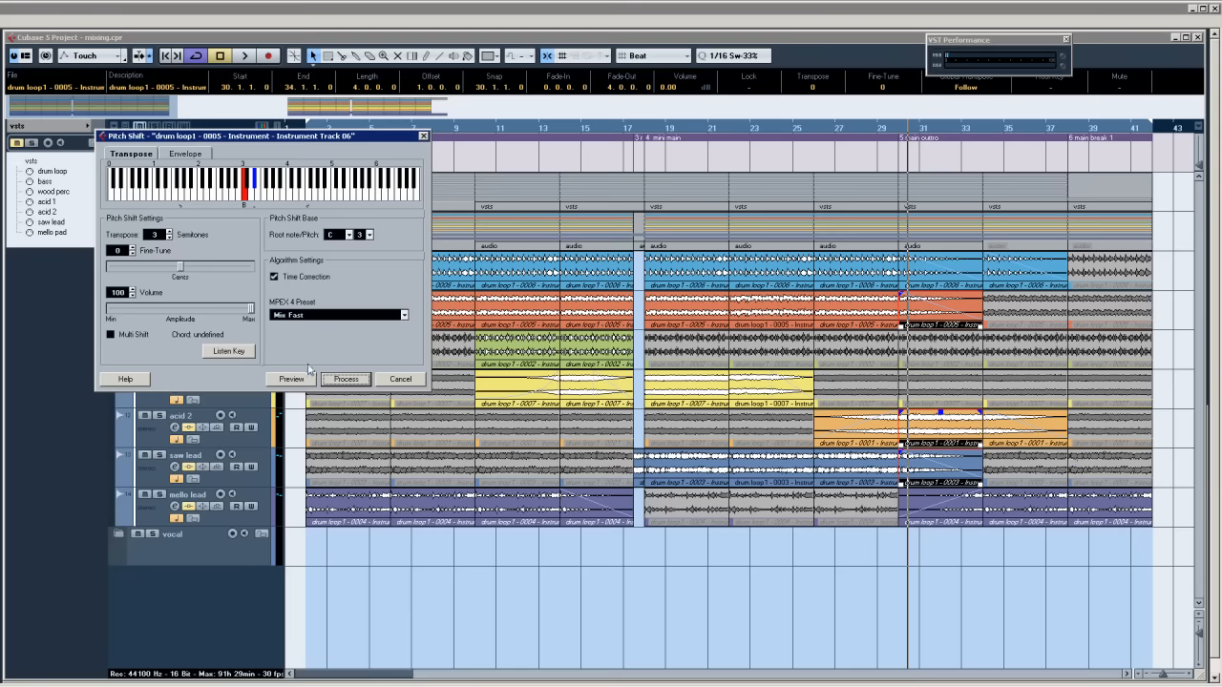
{"action": "left_click", "coordinate": [345, 380]}
{"action": "left_click", "coordinate": [613, 385]}
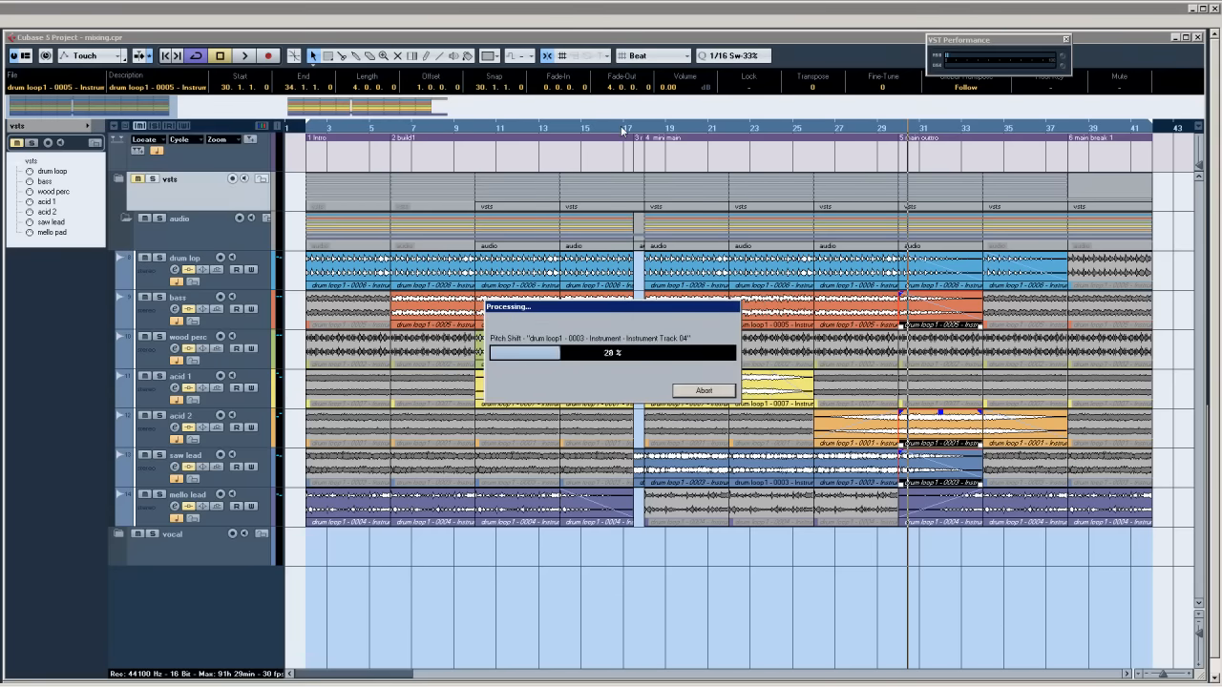
Audition from about bar 17 to past bar 36 while shortening the saw lead and bass fade-outs at bar 30 to about two bars.
{"action": "key", "text": "space"}
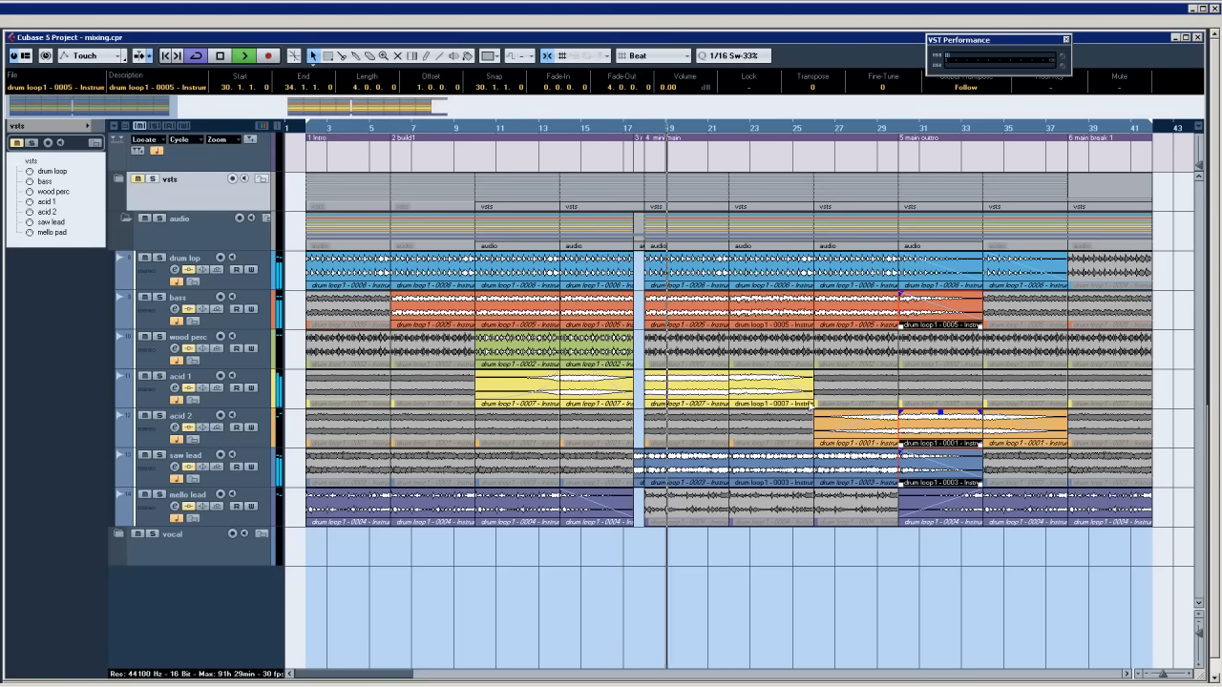
{"action": "left_click", "coordinate": [920, 466]}
{"action": "left_click_drag", "start_coordinate": [901, 453], "coordinate": [940, 454]}
{"action": "left_click", "coordinate": [902, 294]}
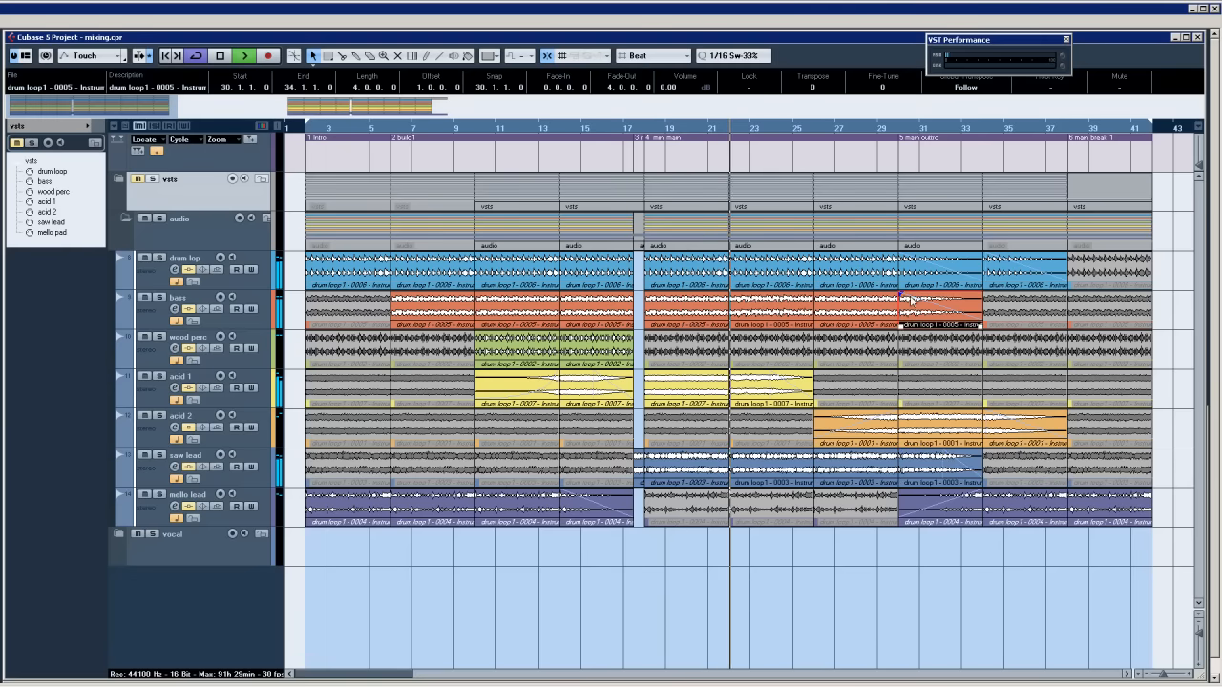
{"action": "left_click_drag", "start_coordinate": [901, 294], "coordinate": [940, 293]}
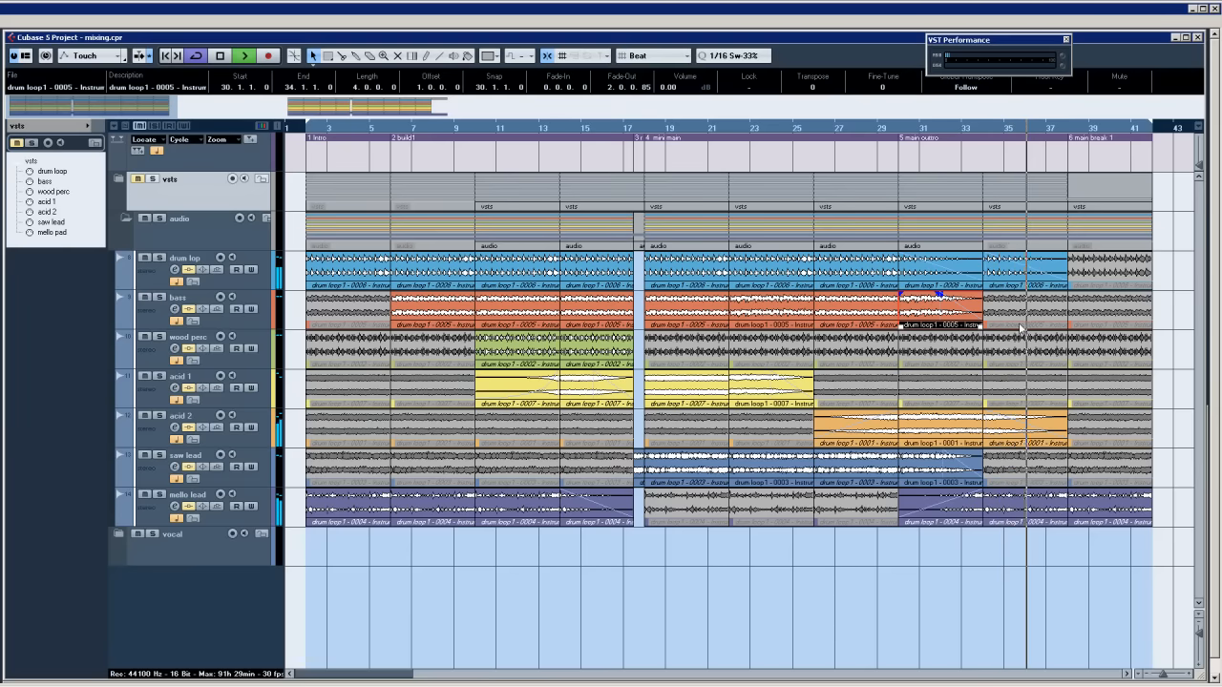
{"action": "key", "text": "space"}
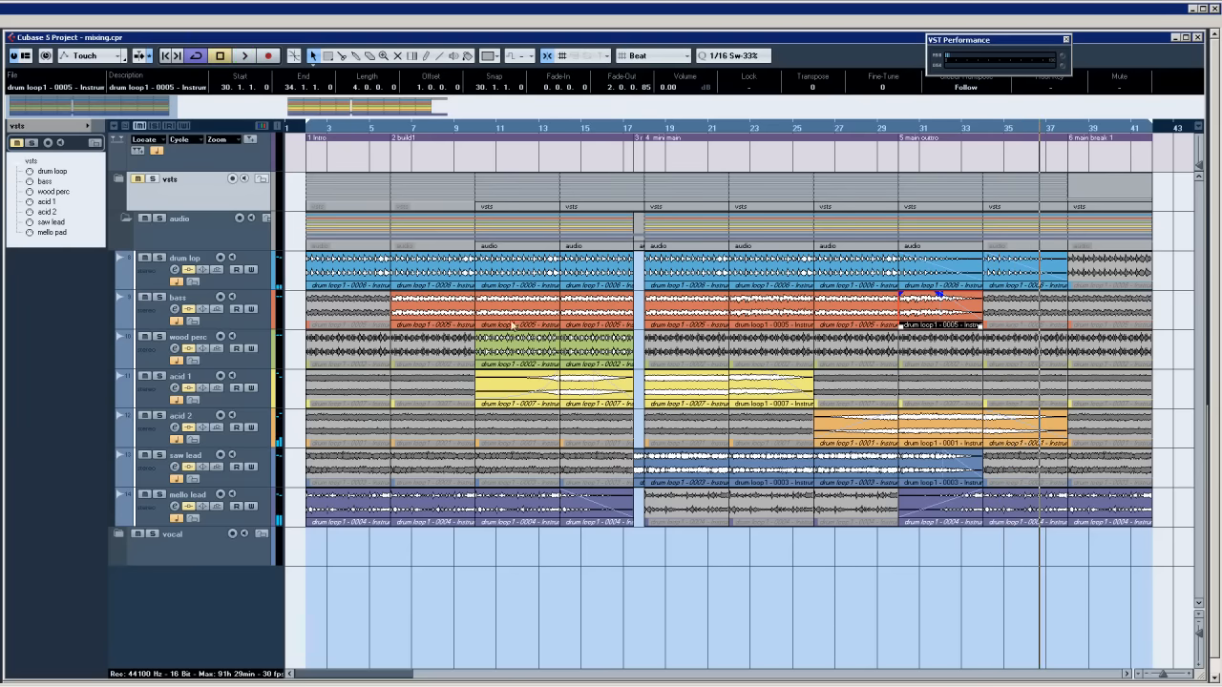
Erase the muted bass event at bar 2 and the muted wood perc, acid 1, acid 2 and saw lead events from bar 2 to bar 10.
{"action": "right_click", "coordinate": [513, 326]}
{"action": "left_click", "coordinate": [516, 336]}
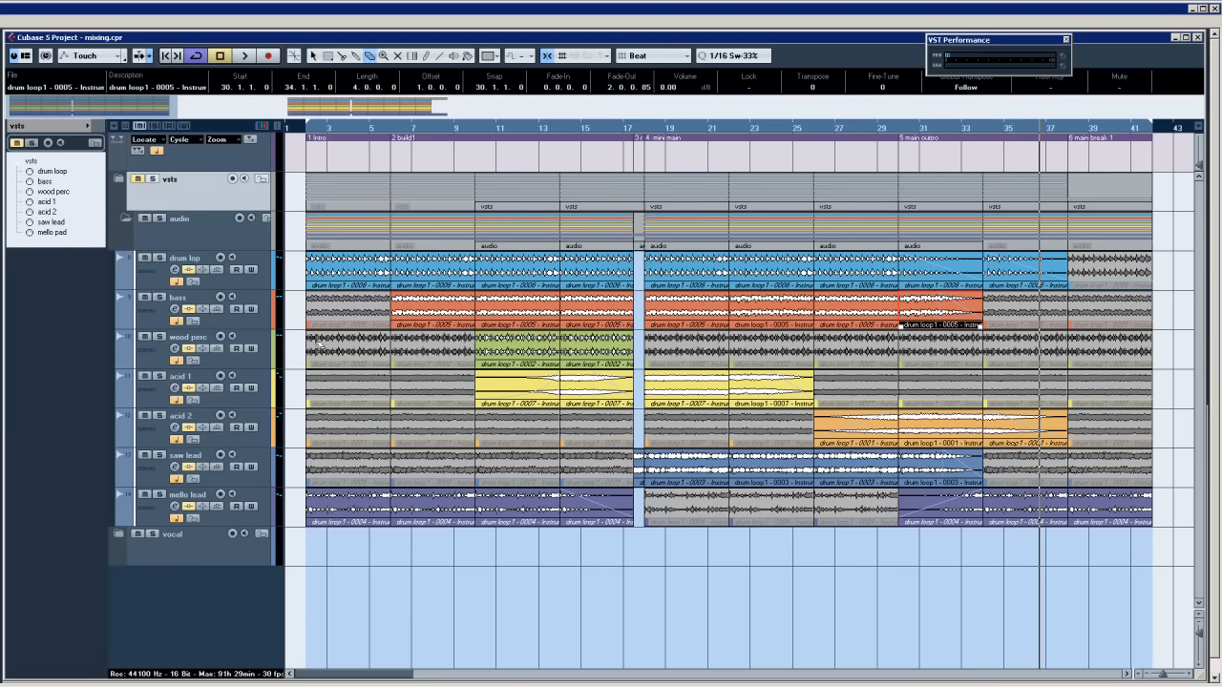
{"action": "left_click", "coordinate": [295, 321]}
{"action": "left_click_drag", "start_coordinate": [363, 466], "coordinate": [365, 466]}
{"action": "key", "text": "Delete"}
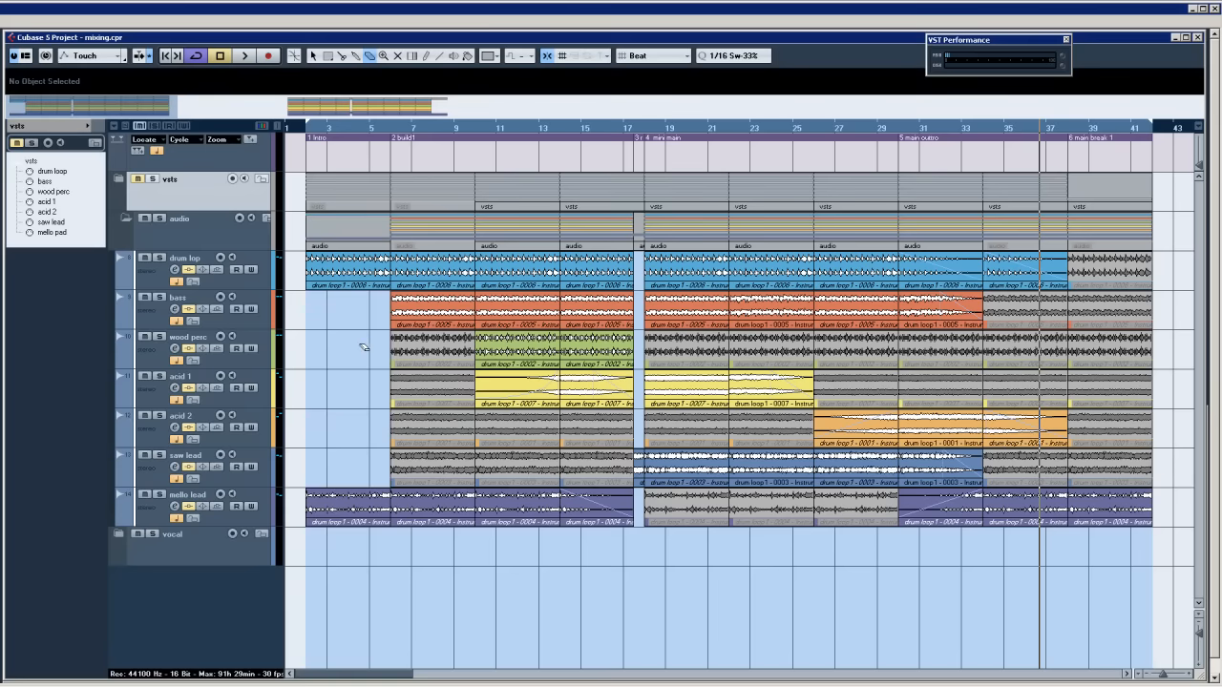
{"action": "left_click_drag", "start_coordinate": [442, 482], "coordinate": [442, 476]}
{"action": "left_click", "coordinate": [442, 476]}
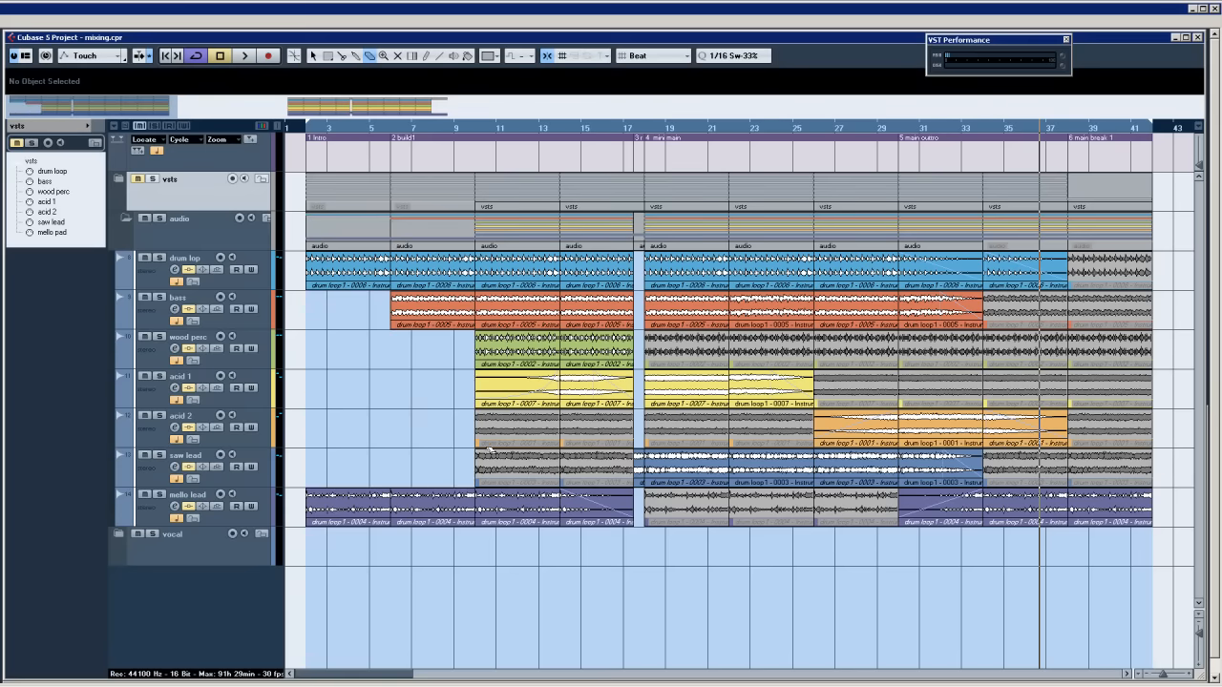
Erase the muted acid 2 and saw lead events from bar 10 to bar 17.
{"action": "left_click", "coordinate": [501, 440]}
{"action": "left_click", "coordinate": [584, 438]}
{"action": "left_click", "coordinate": [584, 465]}
{"action": "left_click", "coordinate": [532, 466]}
Erase the muted mello lead events from bar 18 to bar 30 and the muted acid 2 events from bar 18 to bar 26.
{"action": "left_click_drag", "start_coordinate": [665, 564], "coordinate": [850, 510]}
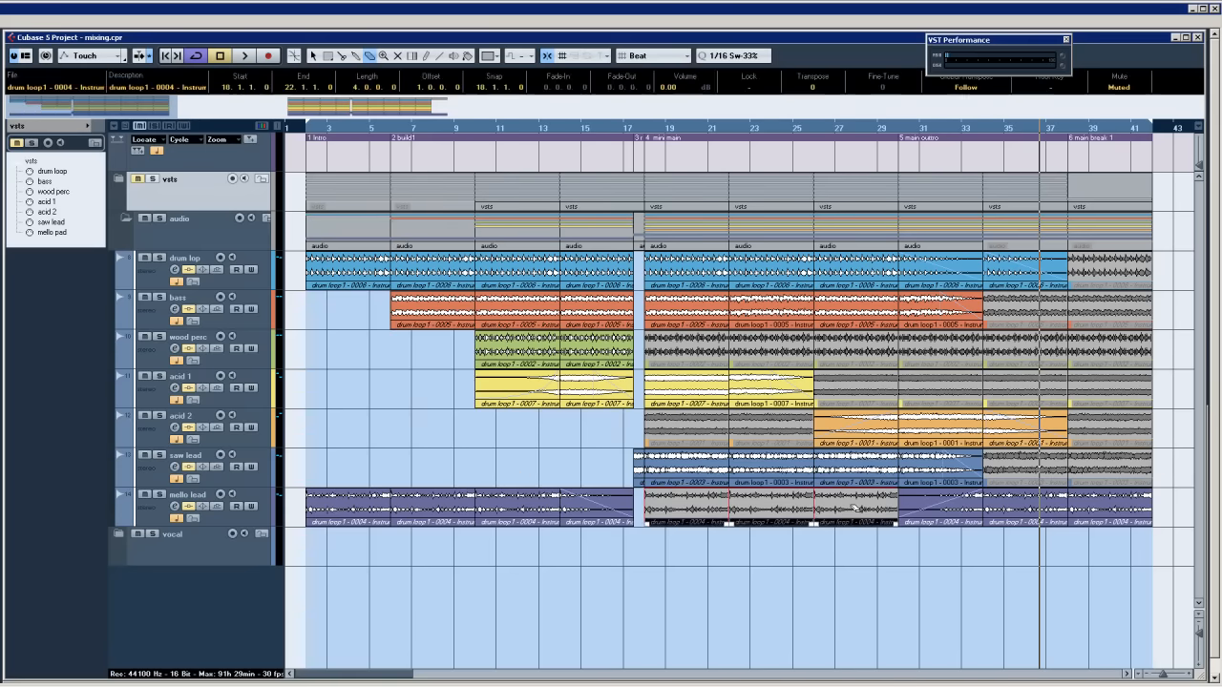
{"action": "left_click", "coordinate": [849, 510]}
{"action": "left_click", "coordinate": [708, 435]}
{"action": "left_click", "coordinate": [772, 437]}
Erase the muted wood perc events from bar 18 to bar 42 and the muted acid 1 events from bar 26 to bar 42.
{"action": "left_click", "coordinate": [678, 350]}
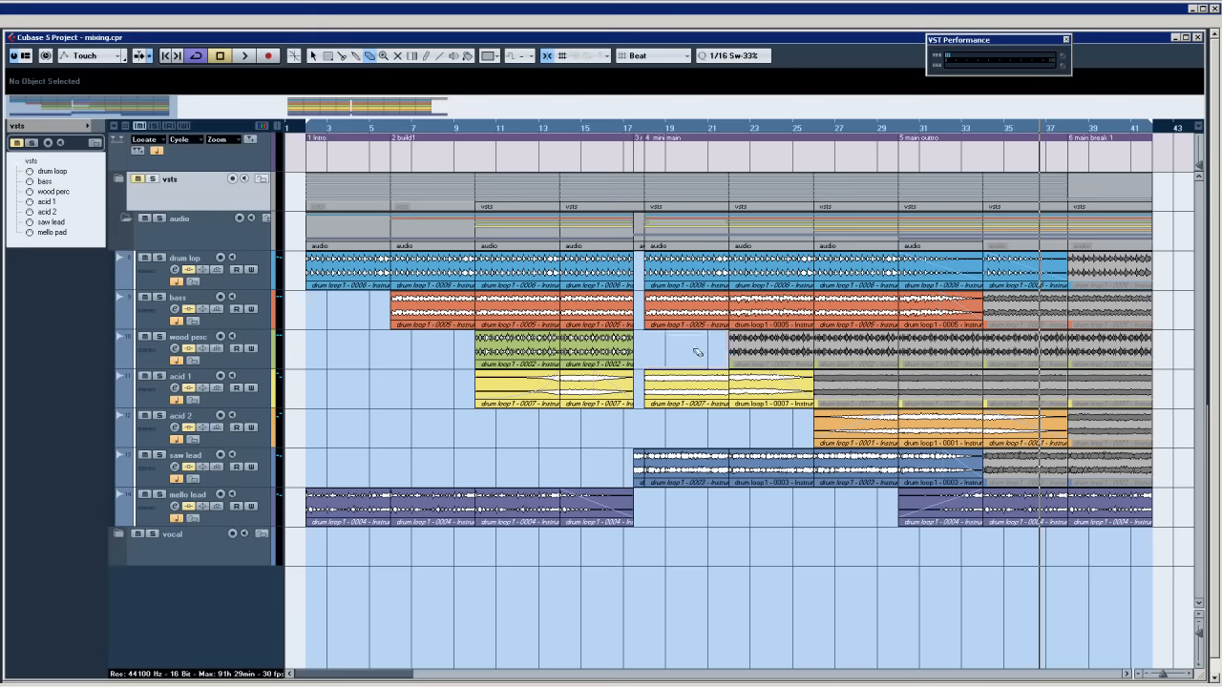
{"action": "left_click_drag", "start_coordinate": [1091, 346], "coordinate": [1094, 347]}
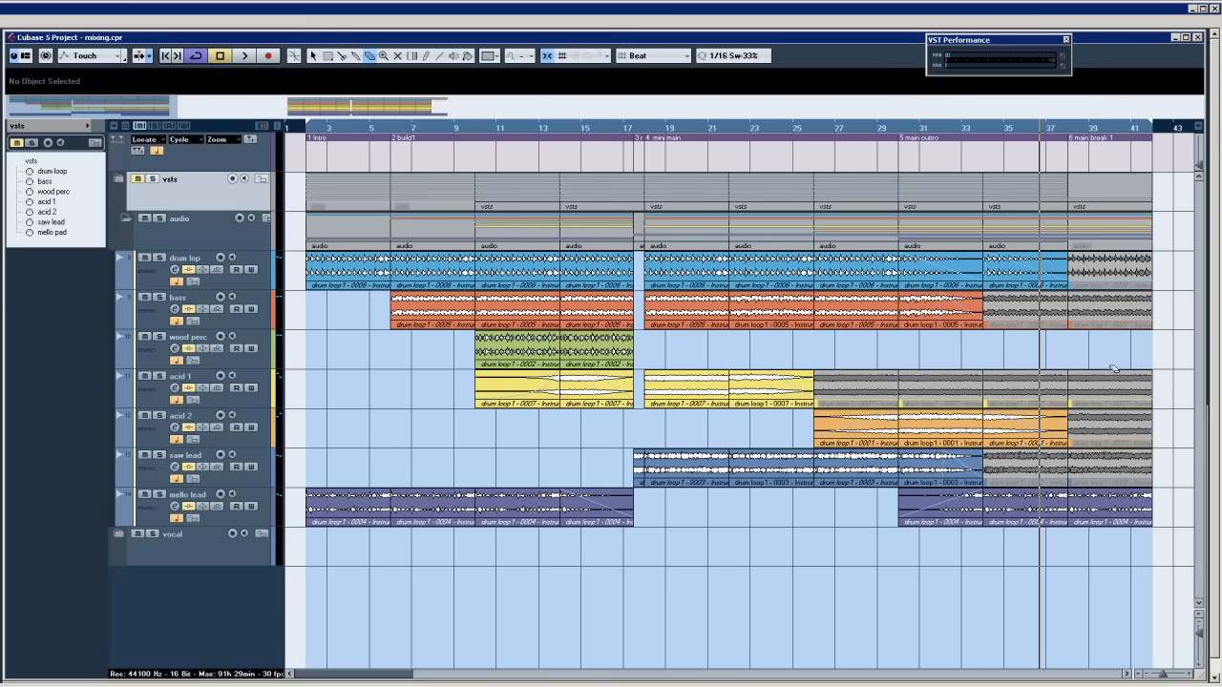
{"action": "left_click_drag", "start_coordinate": [884, 414], "coordinate": [881, 413]}
{"action": "left_click", "coordinate": [857, 393]}
Erase the muted acid 2 and drum lop events at bar 38 and the muted saw lead and bass events from bar 34 to bar 42.
{"action": "left_click", "coordinate": [1089, 433]}
{"action": "left_click", "coordinate": [1115, 468]}
{"action": "left_click", "coordinate": [1046, 468]}
{"action": "left_click", "coordinate": [1120, 282]}
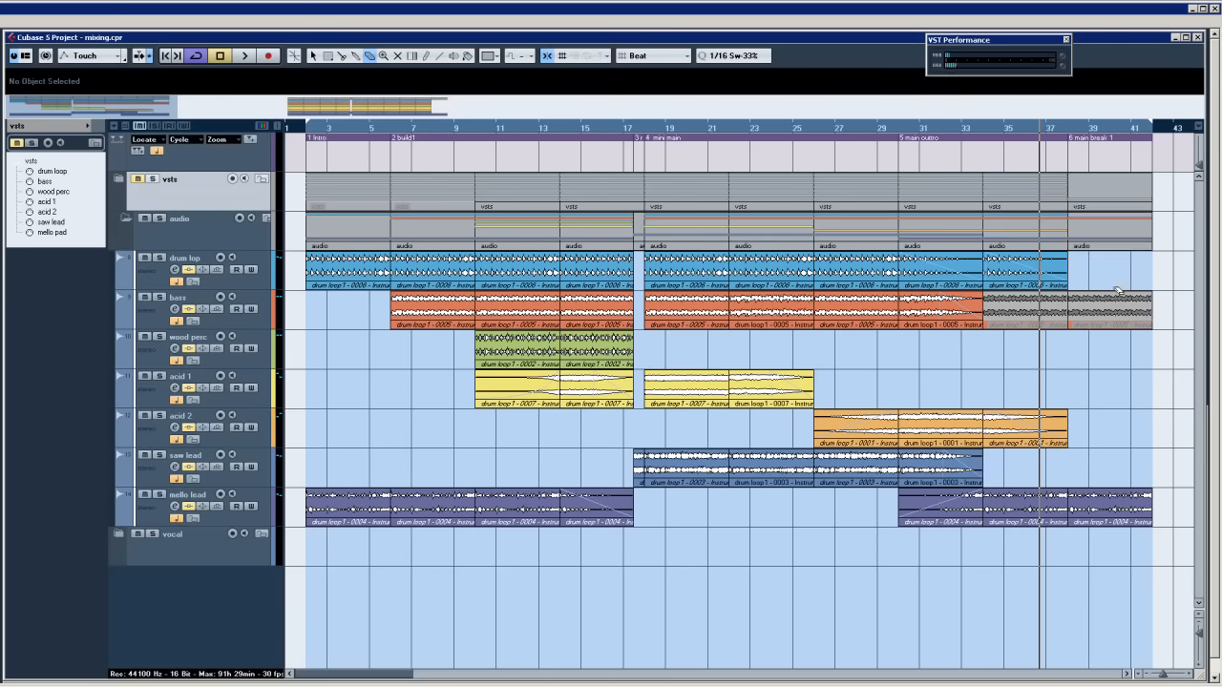
{"action": "left_click", "coordinate": [1115, 301]}
{"action": "left_click", "coordinate": [1050, 320]}
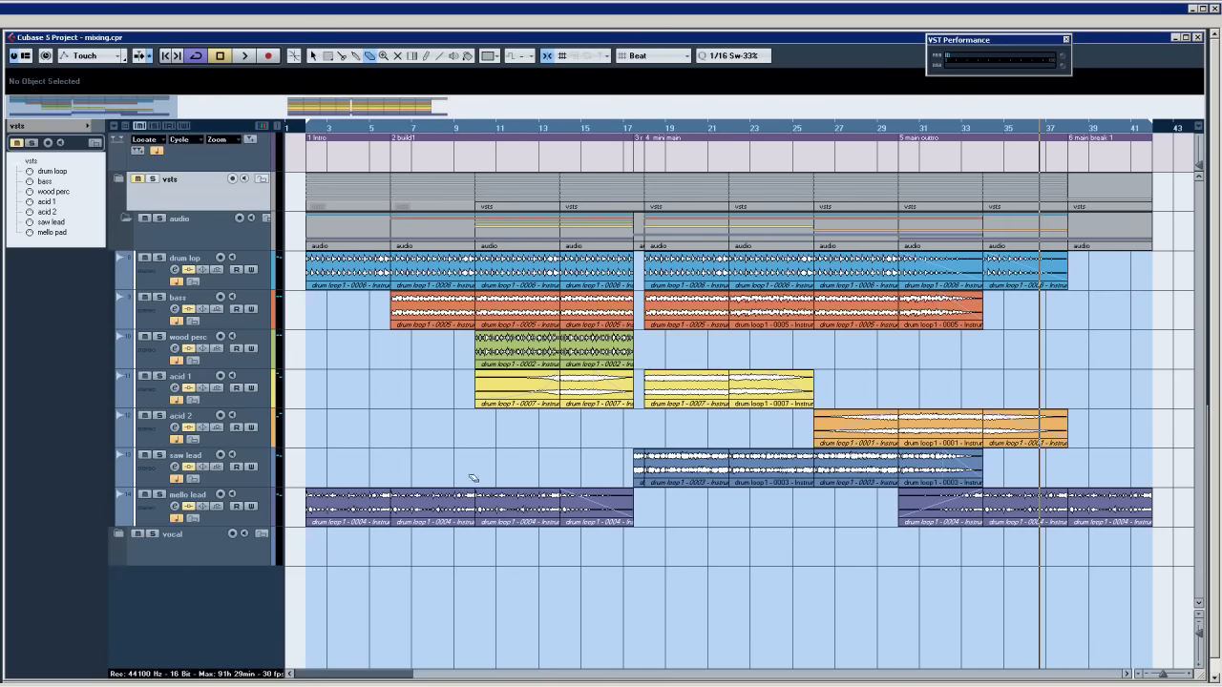
Review the remaining drum lop, bass, acid 2, saw lead, mello lead and acid 1 events one by one with the Object Selection tool.
{"action": "key", "text": "1"}
{"action": "left_click", "coordinate": [924, 315]}
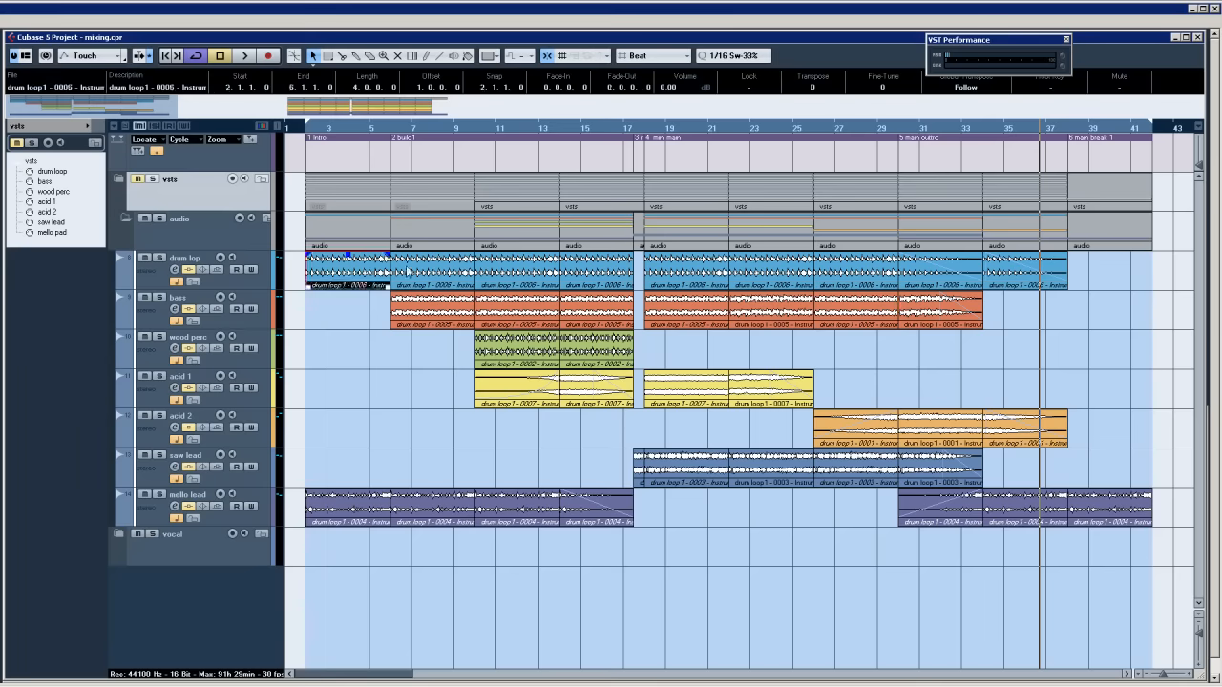
{"action": "left_click", "coordinate": [607, 305]}
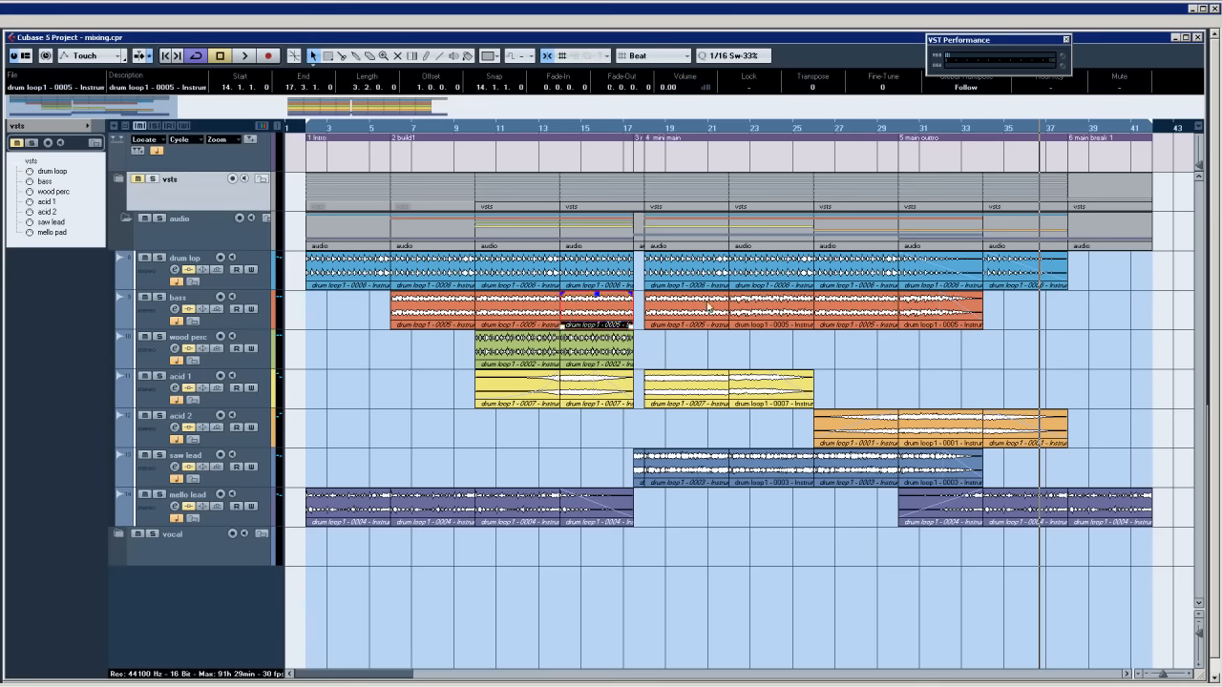
{"action": "left_click", "coordinate": [989, 430]}
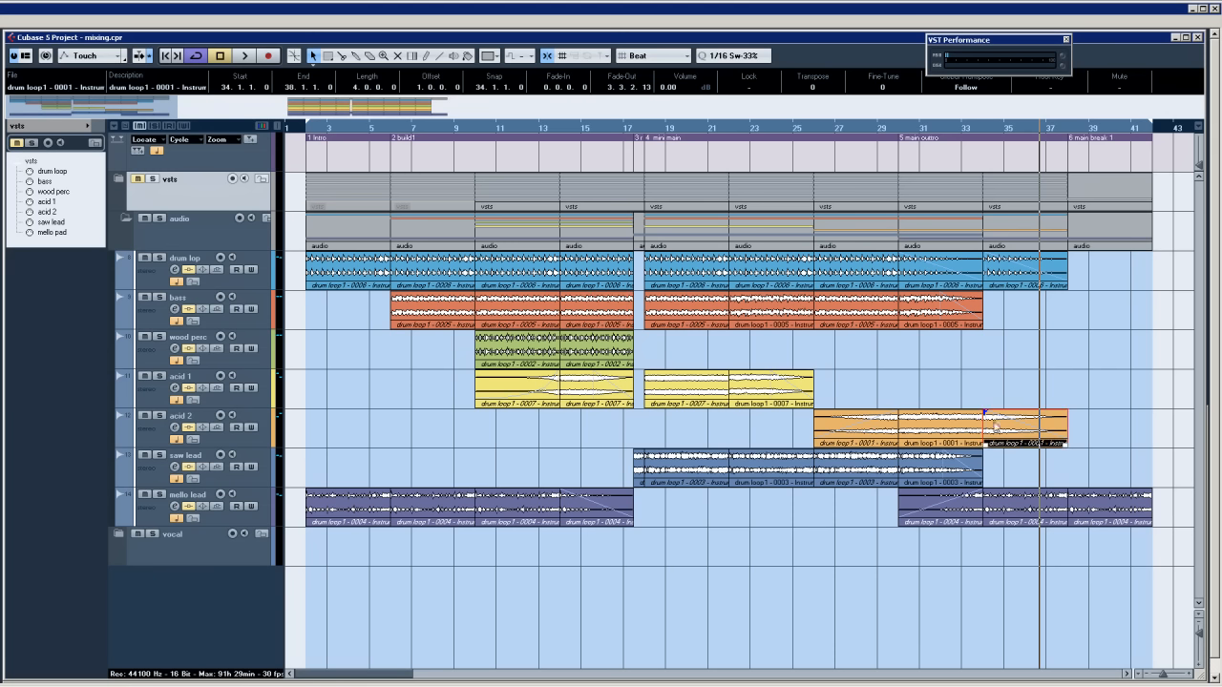
{"action": "left_click", "coordinate": [672, 477]}
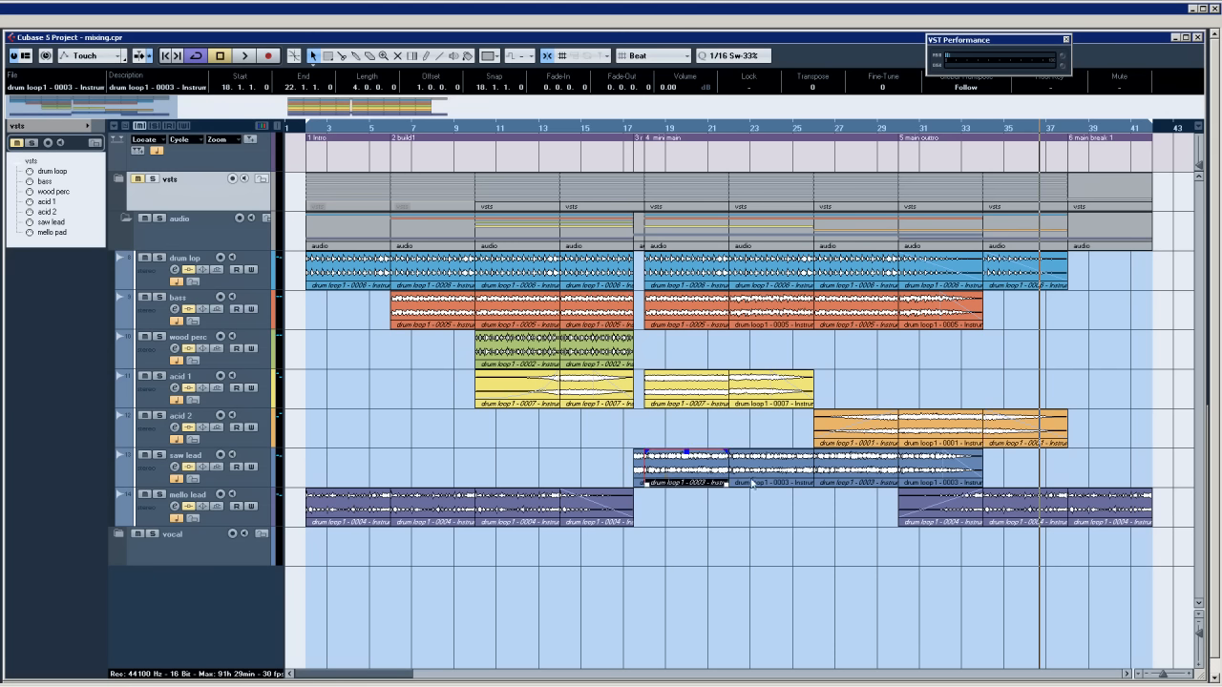
{"action": "left_click", "coordinate": [753, 482]}
{"action": "left_click", "coordinate": [841, 480]}
{"action": "left_click", "coordinate": [935, 470]}
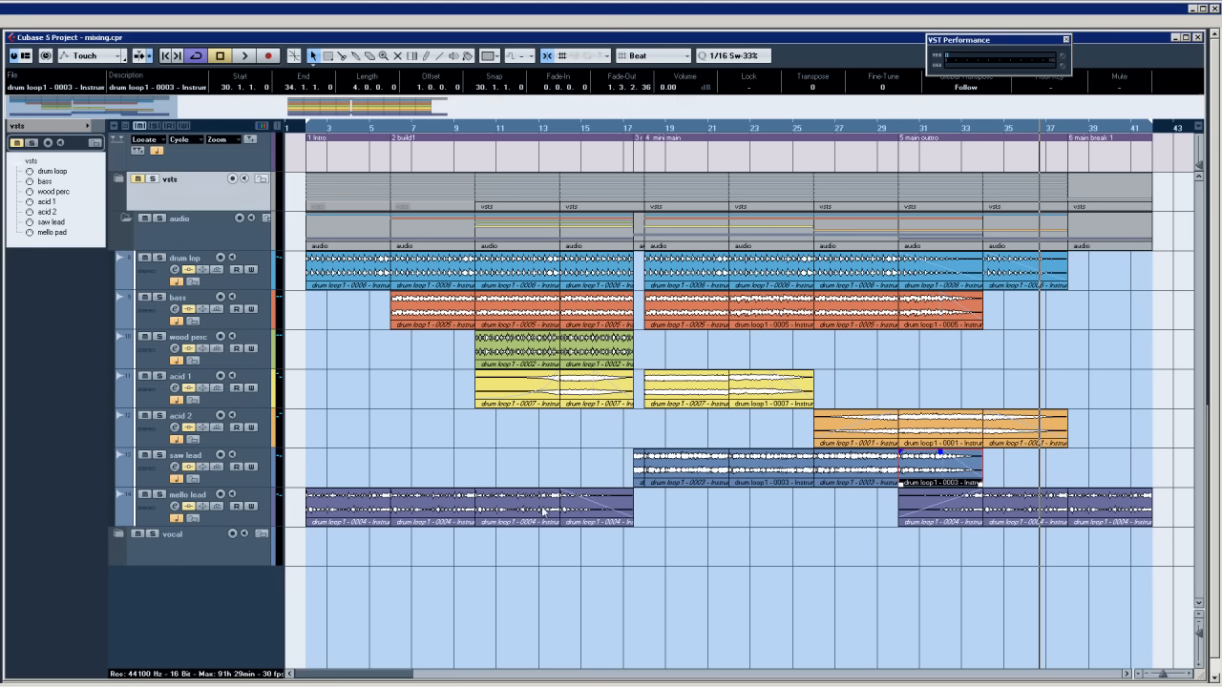
{"action": "left_click", "coordinate": [585, 511]}
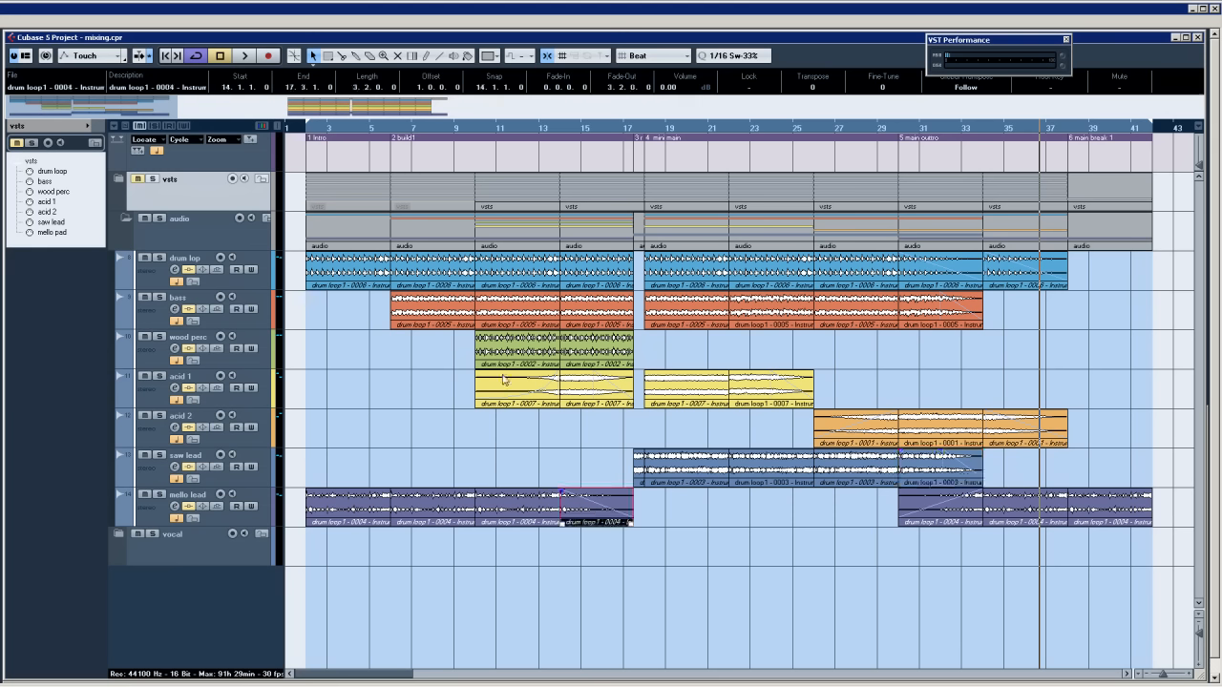
{"action": "left_click", "coordinate": [566, 384]}
{"action": "left_click", "coordinate": [679, 389]}
{"action": "left_click", "coordinate": [754, 387]}
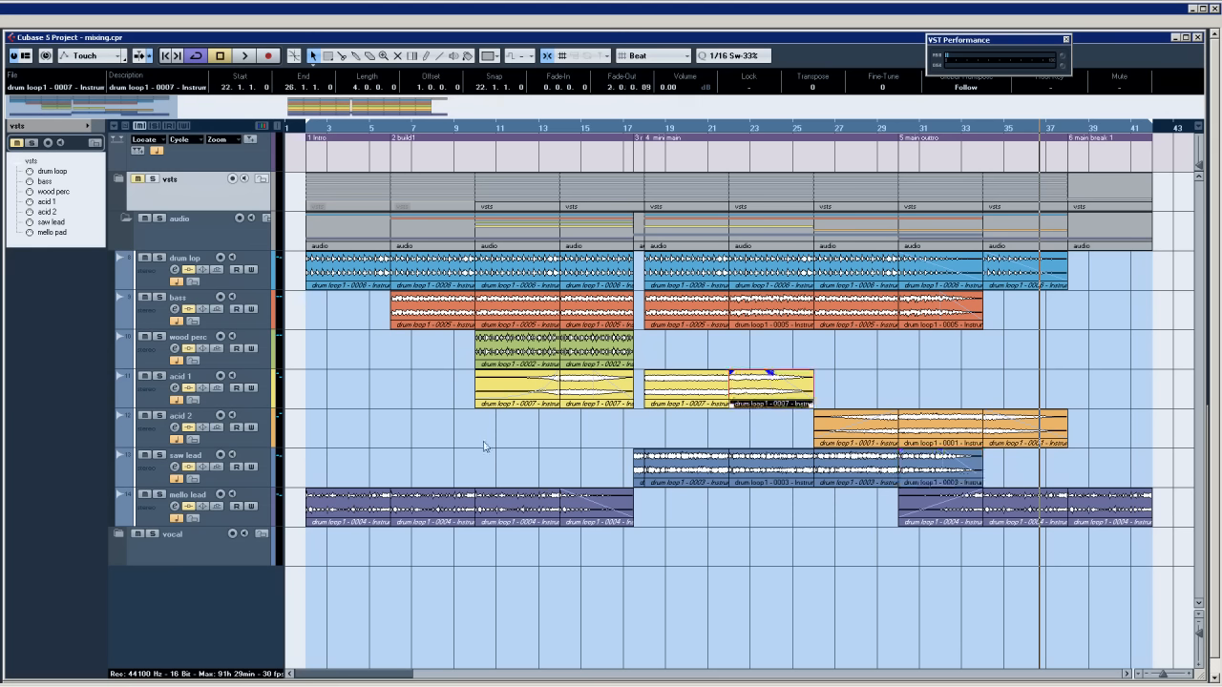